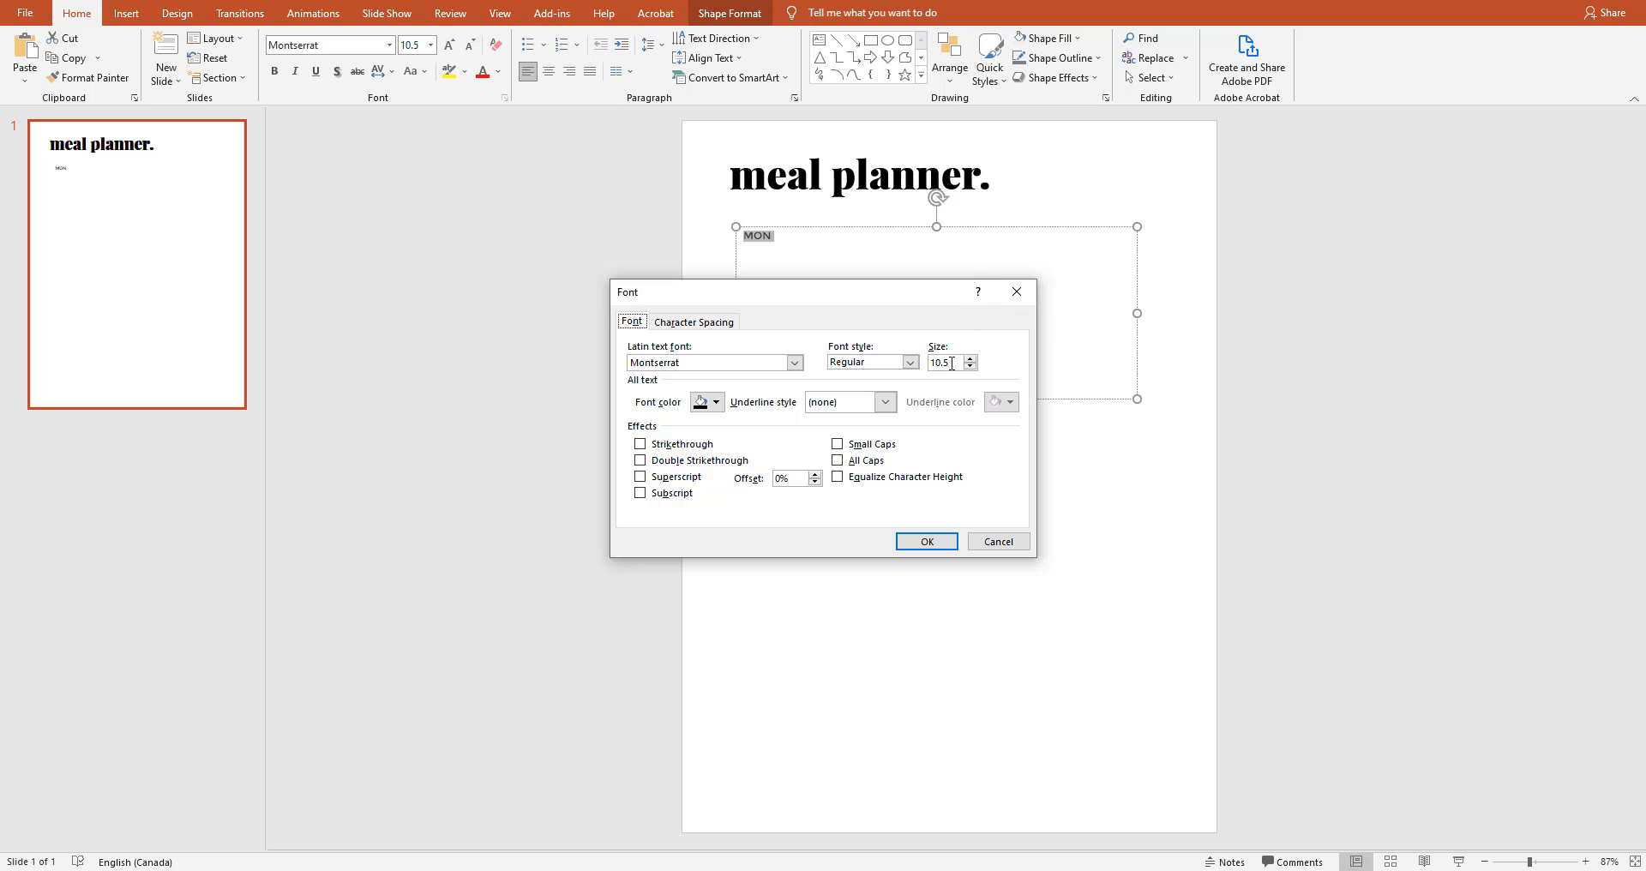
# Set the character spacing of the MON label to 3 pt
pyautogui.click(693, 322)
pyautogui.click(809, 348)
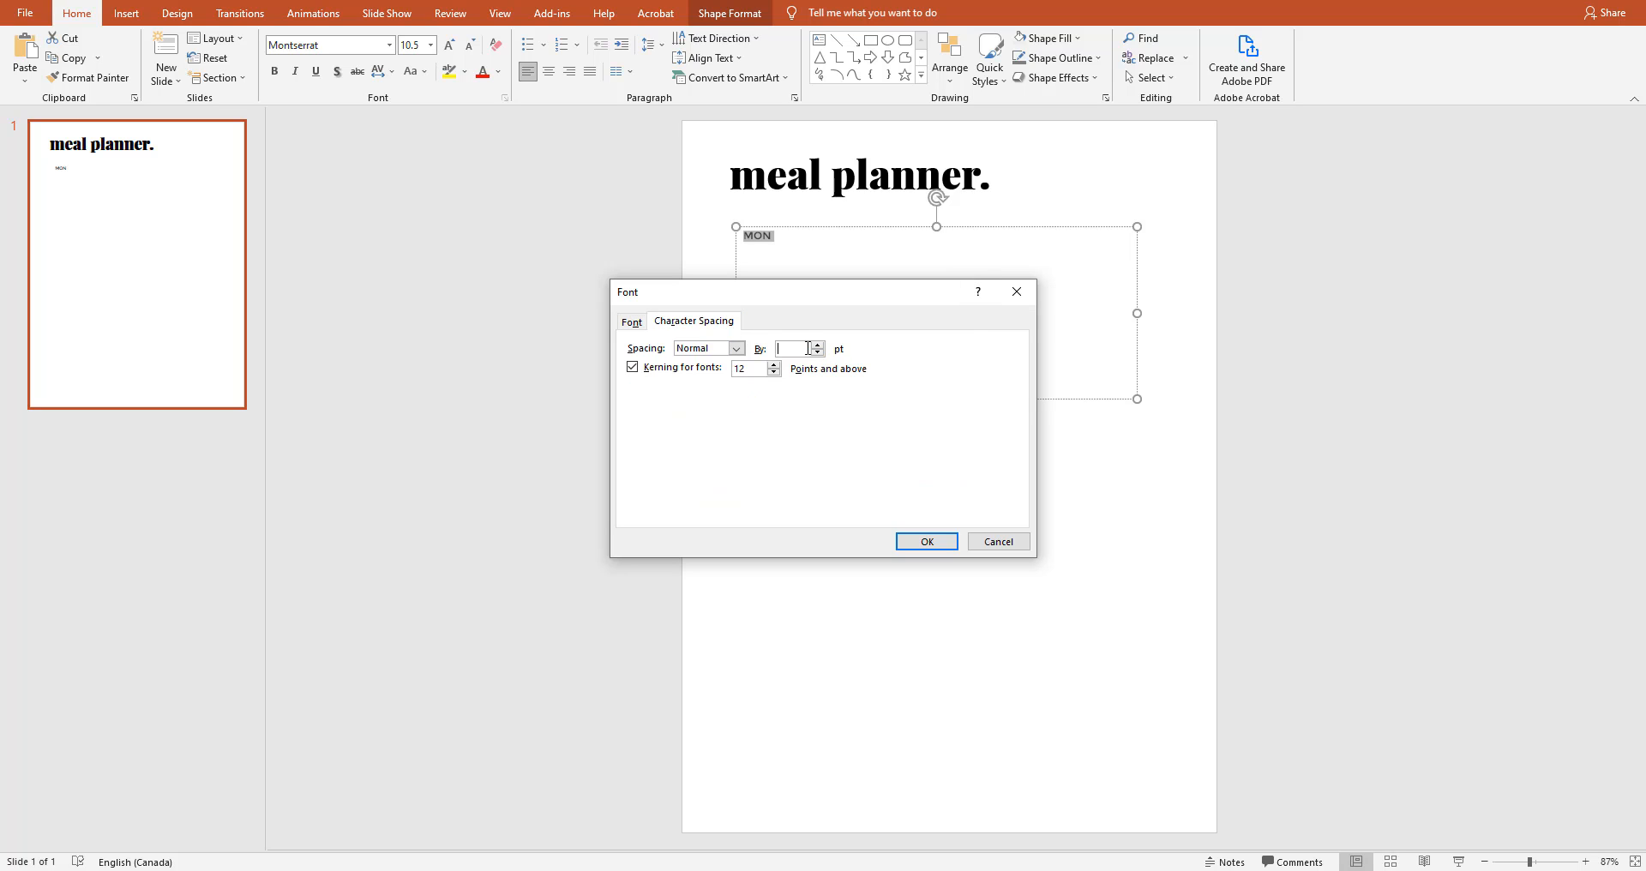
pyautogui.write('3')
pyautogui.press('Return')
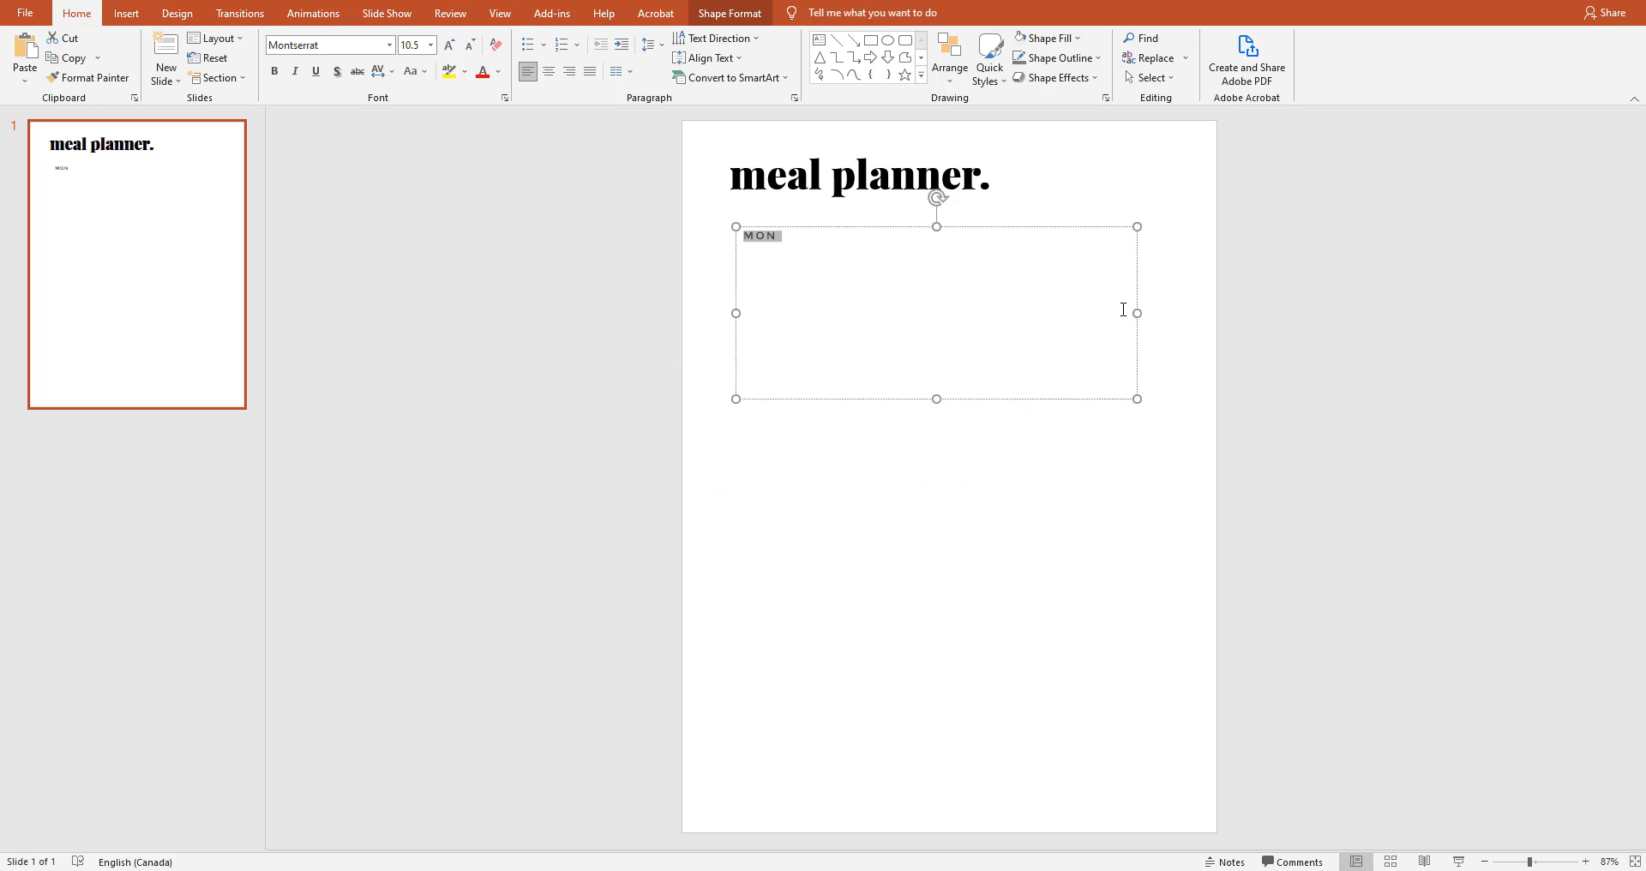
# Shrink the MON text box to fit its label and move it with the title closer to the page's upper-left corner
pyautogui.moveTo(1137, 397); pyautogui.dragTo(834, 192)
pyautogui.click(810, 184)
pyautogui.keyDown('shift'); pyautogui.click(754, 214); pyautogui.keyUp('shift')
pyautogui.moveTo(790, 239); pyautogui.dragTo(775, 235)
pyautogui.click(867, 312)
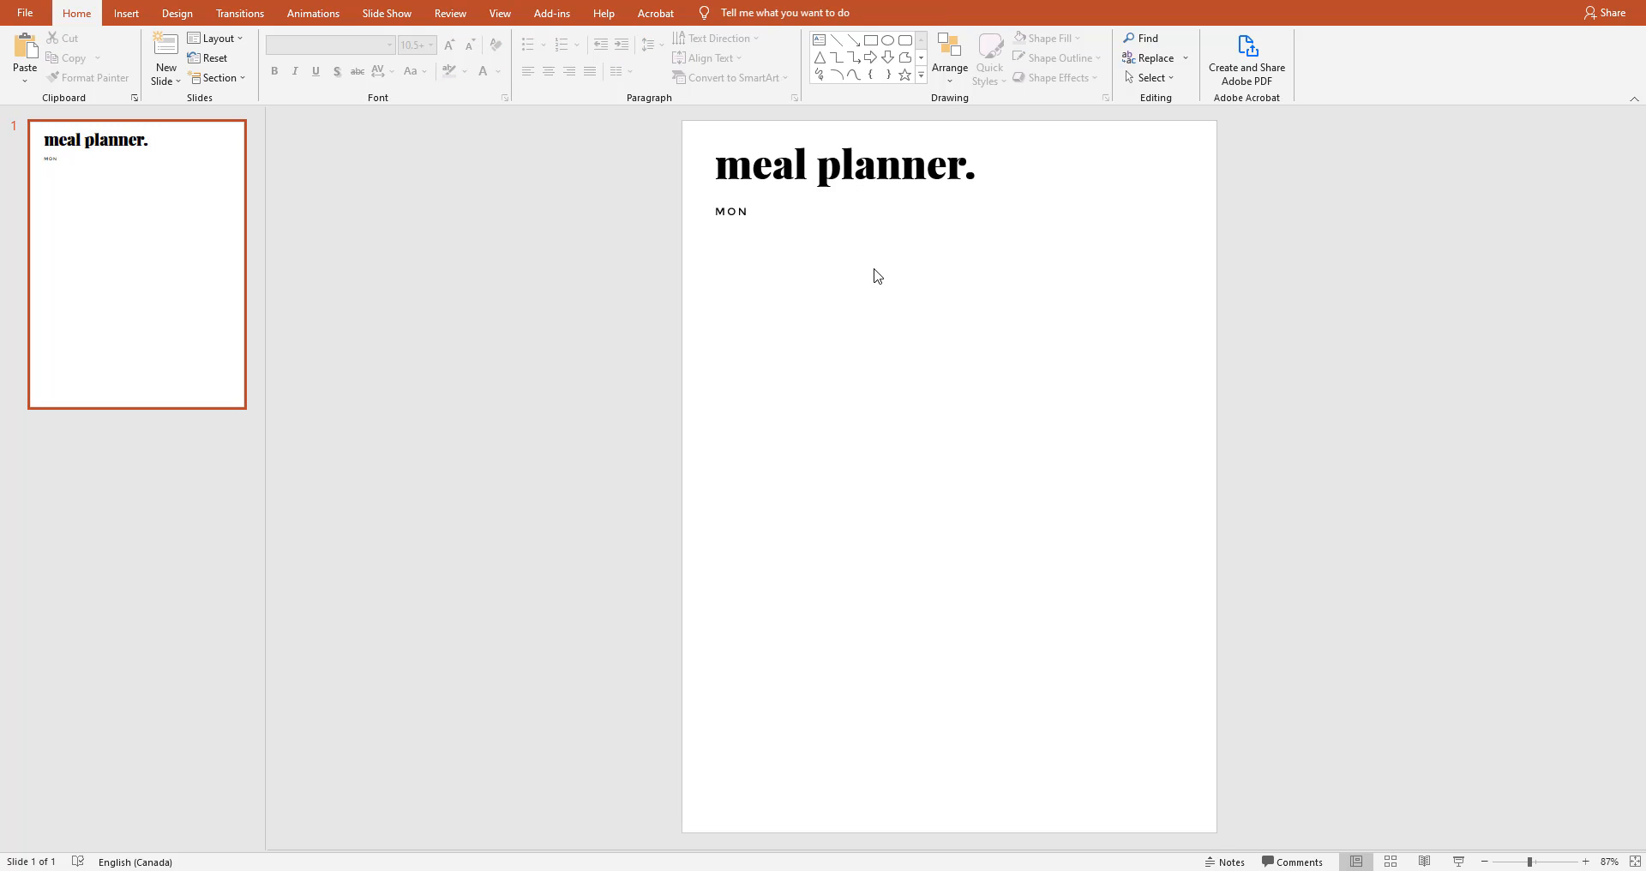
pyautogui.click(957, 176)
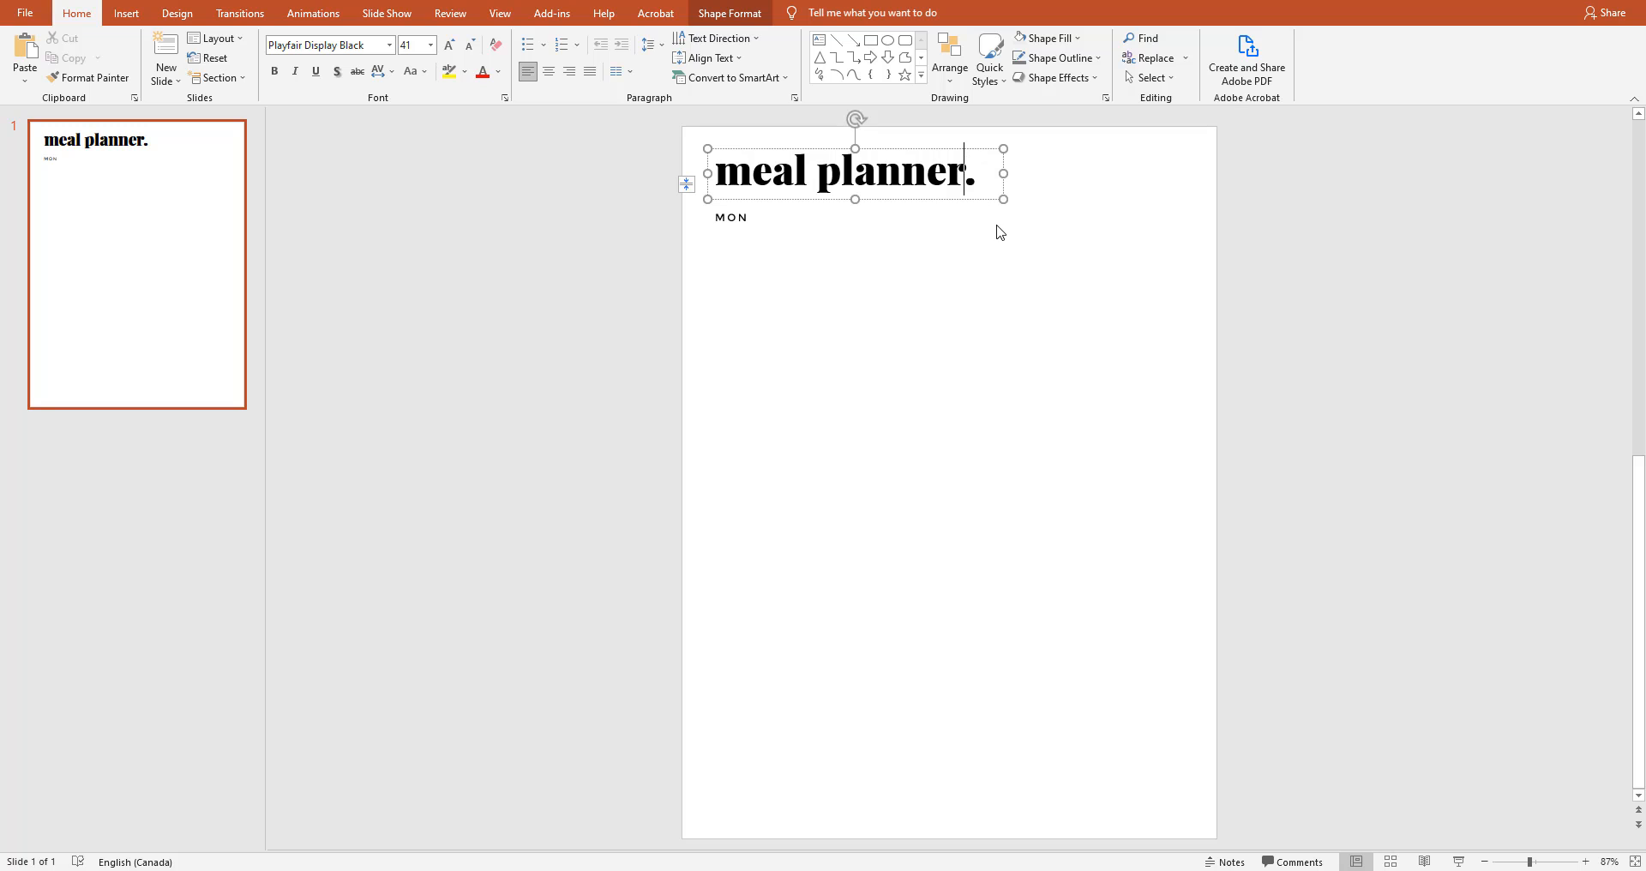
pyautogui.click(736, 217)
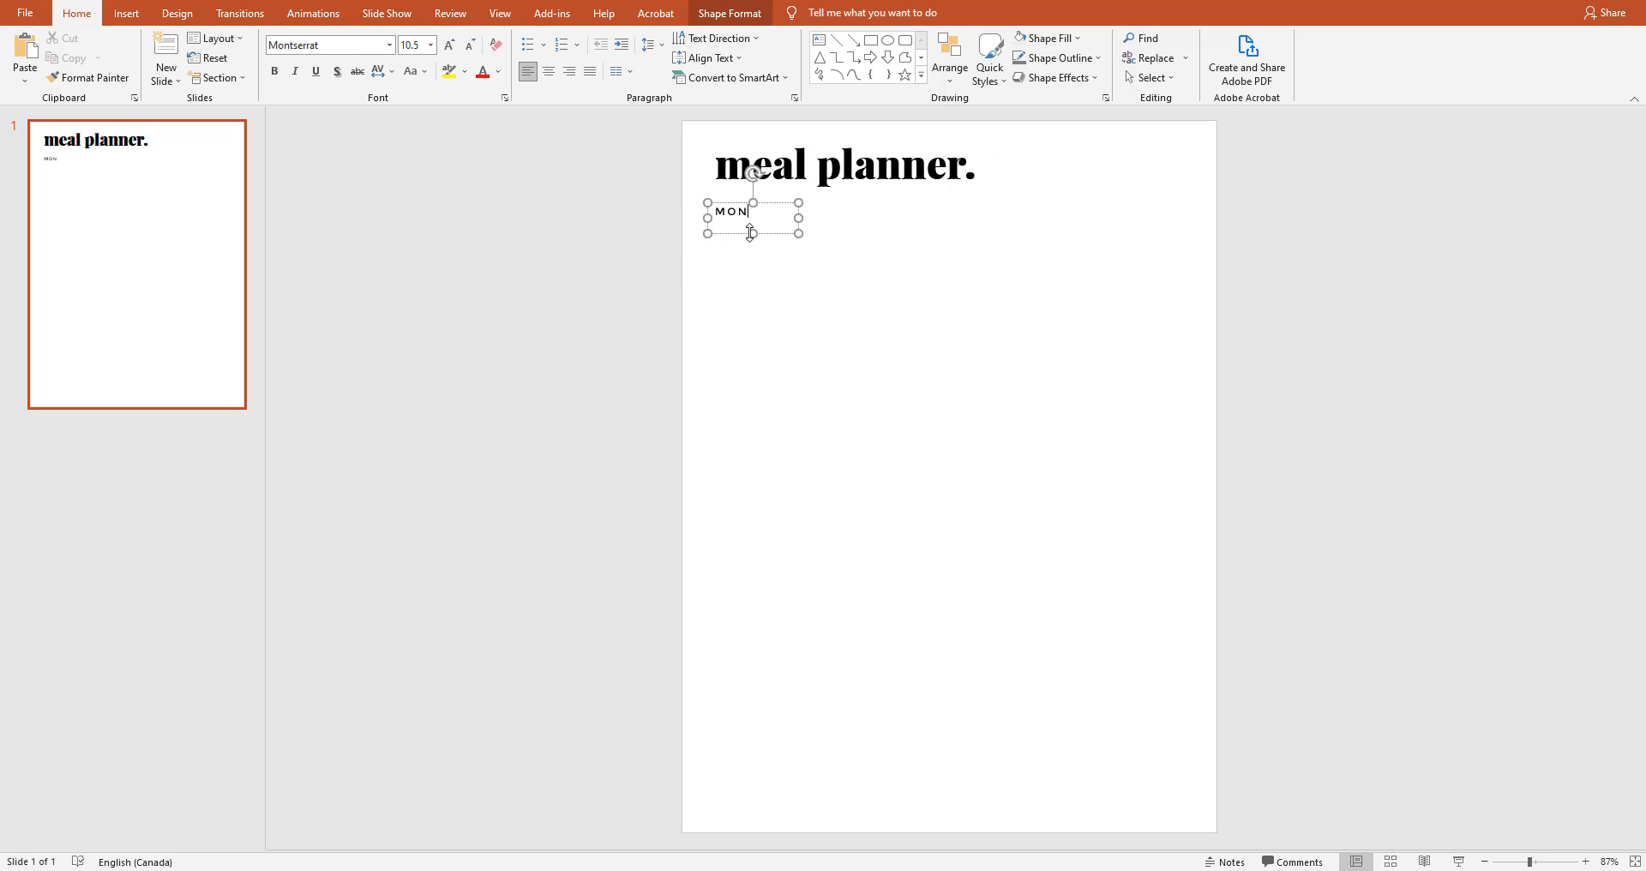
pyautogui.click(774, 226)
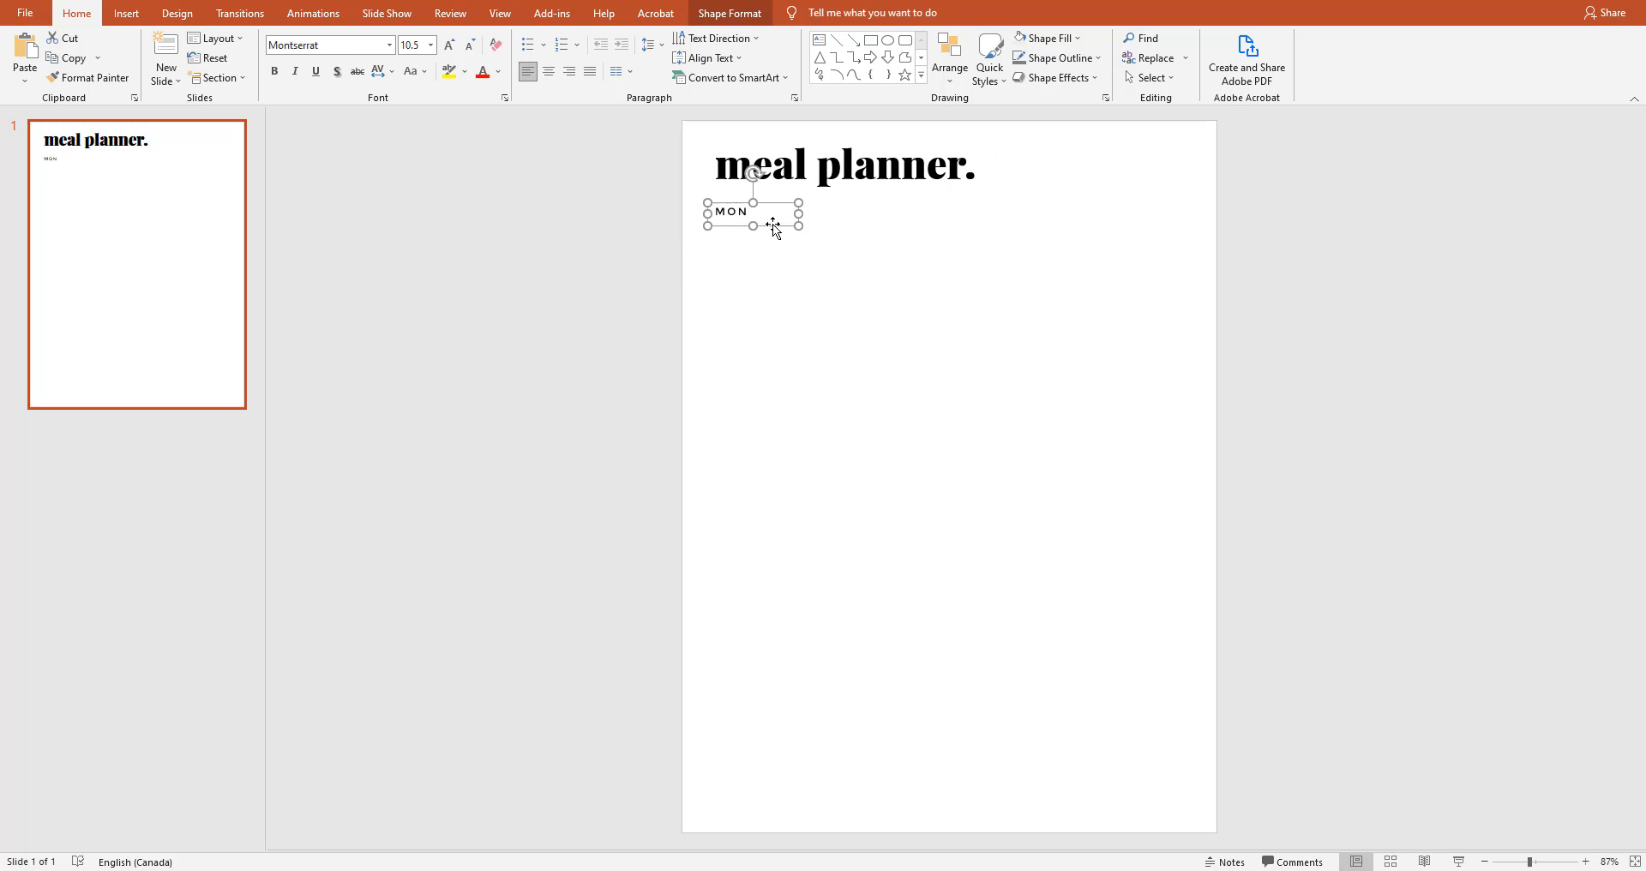
# Duplicate the MON label straight below itself, leaving room for meal notes, and change the copy's text to TUE
pyautogui.moveTo(776, 230); pyautogui.dragTo(779, 314)
pyautogui.doubleClick(739, 295)
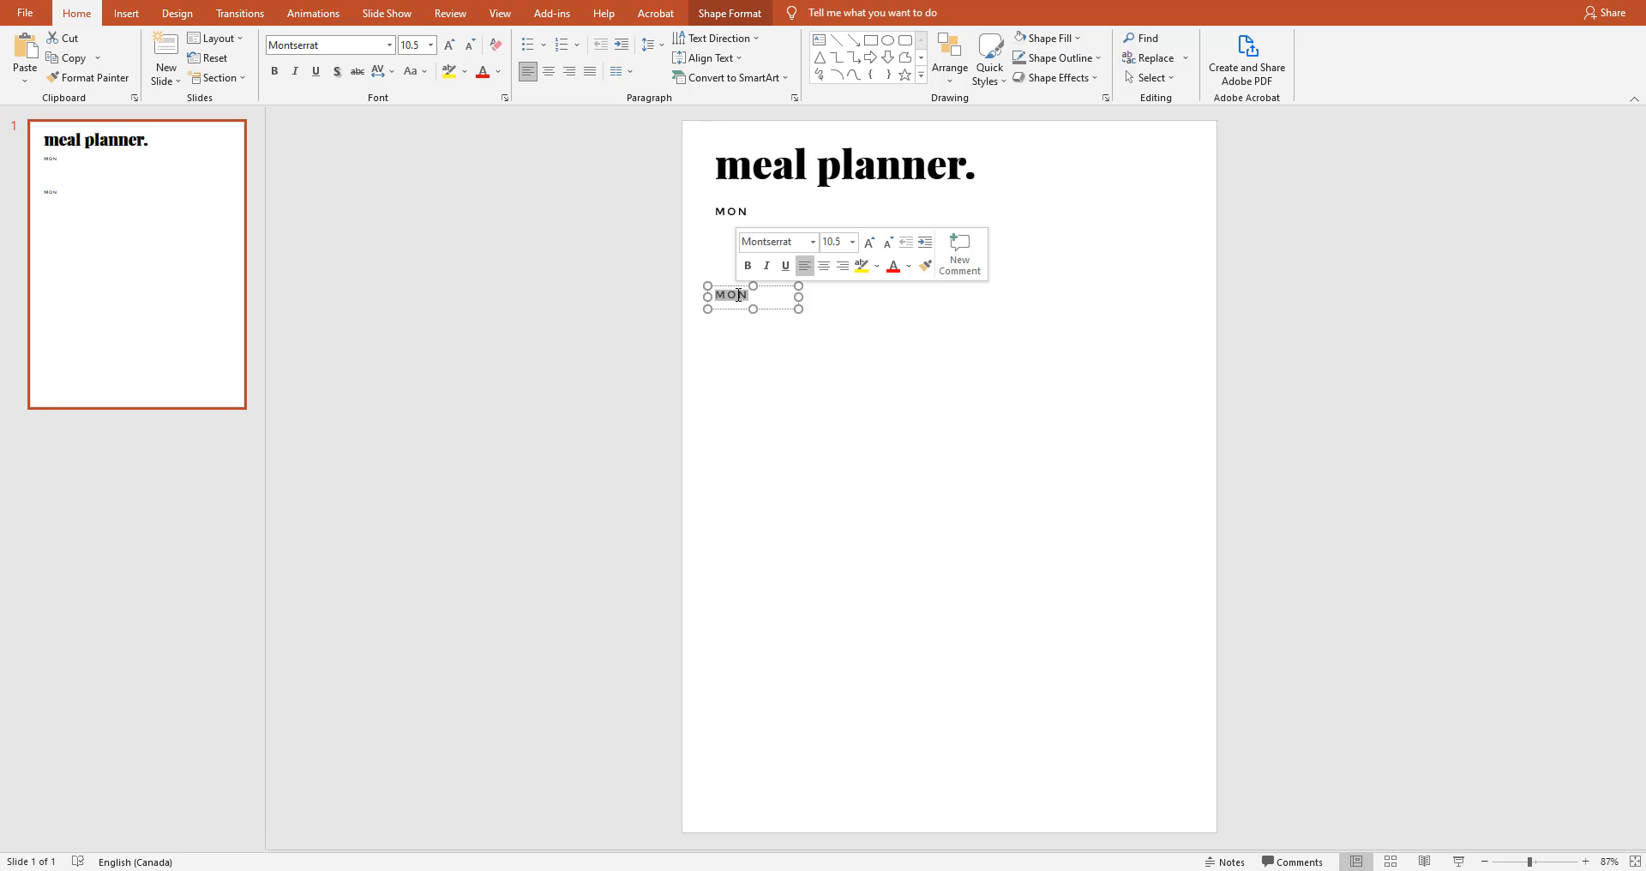
pyautogui.write('tu')
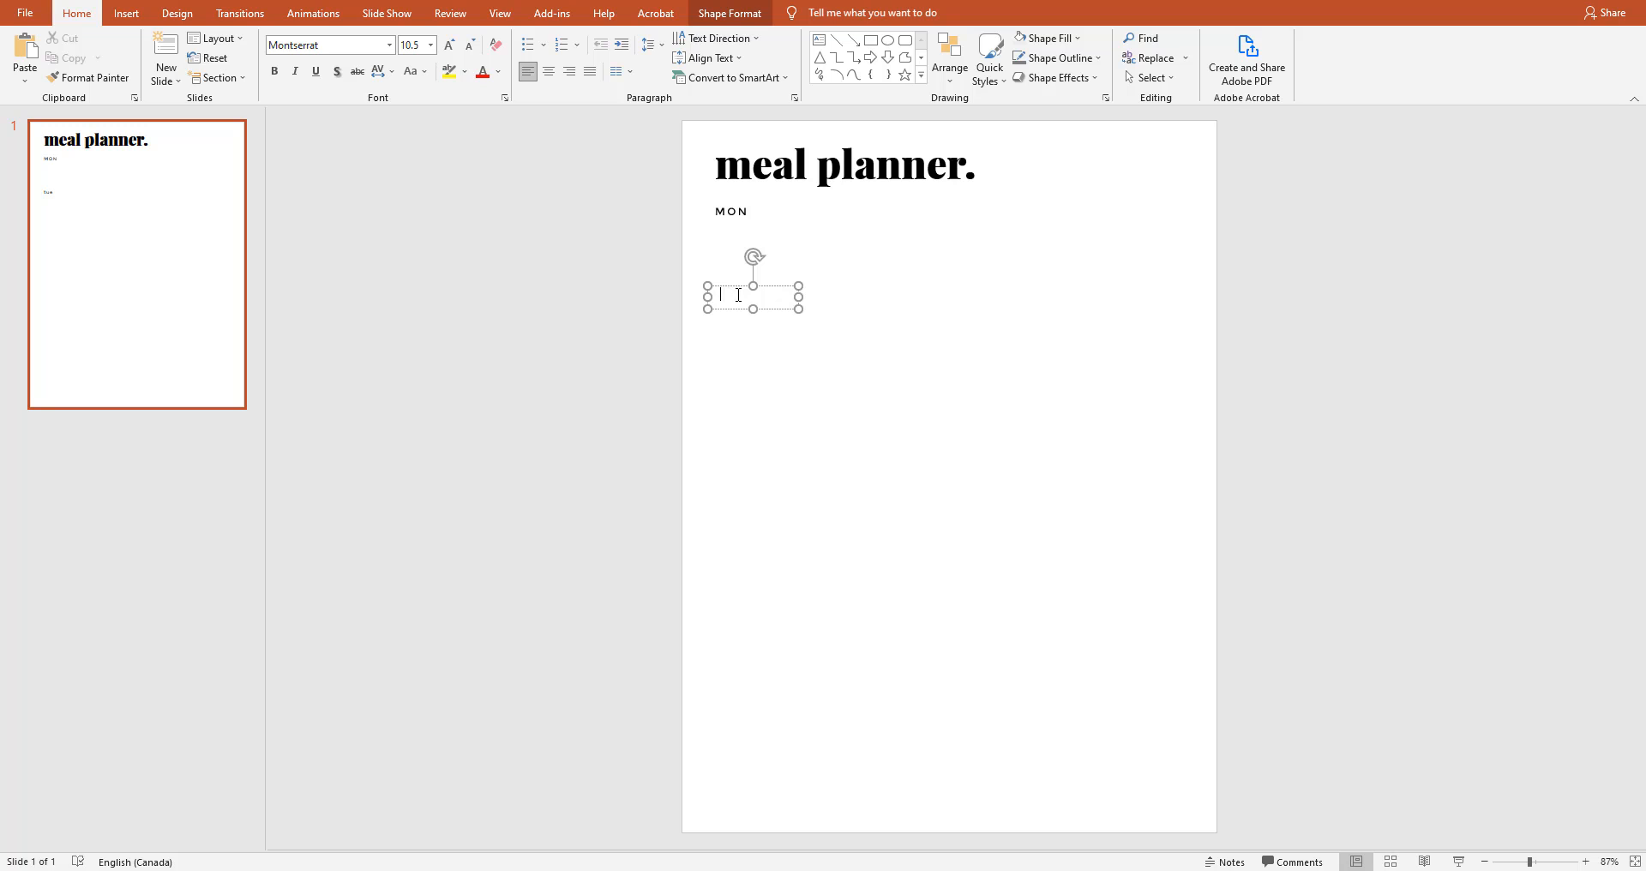
pyautogui.write('tu')
pyautogui.press('Escape')
# Duplicate the MON and TUE labels together below at the same spacing and change the copies to WED and THU
pyautogui.keyDown('shift'); pyautogui.click(730, 213); pyautogui.keyUp('shift')
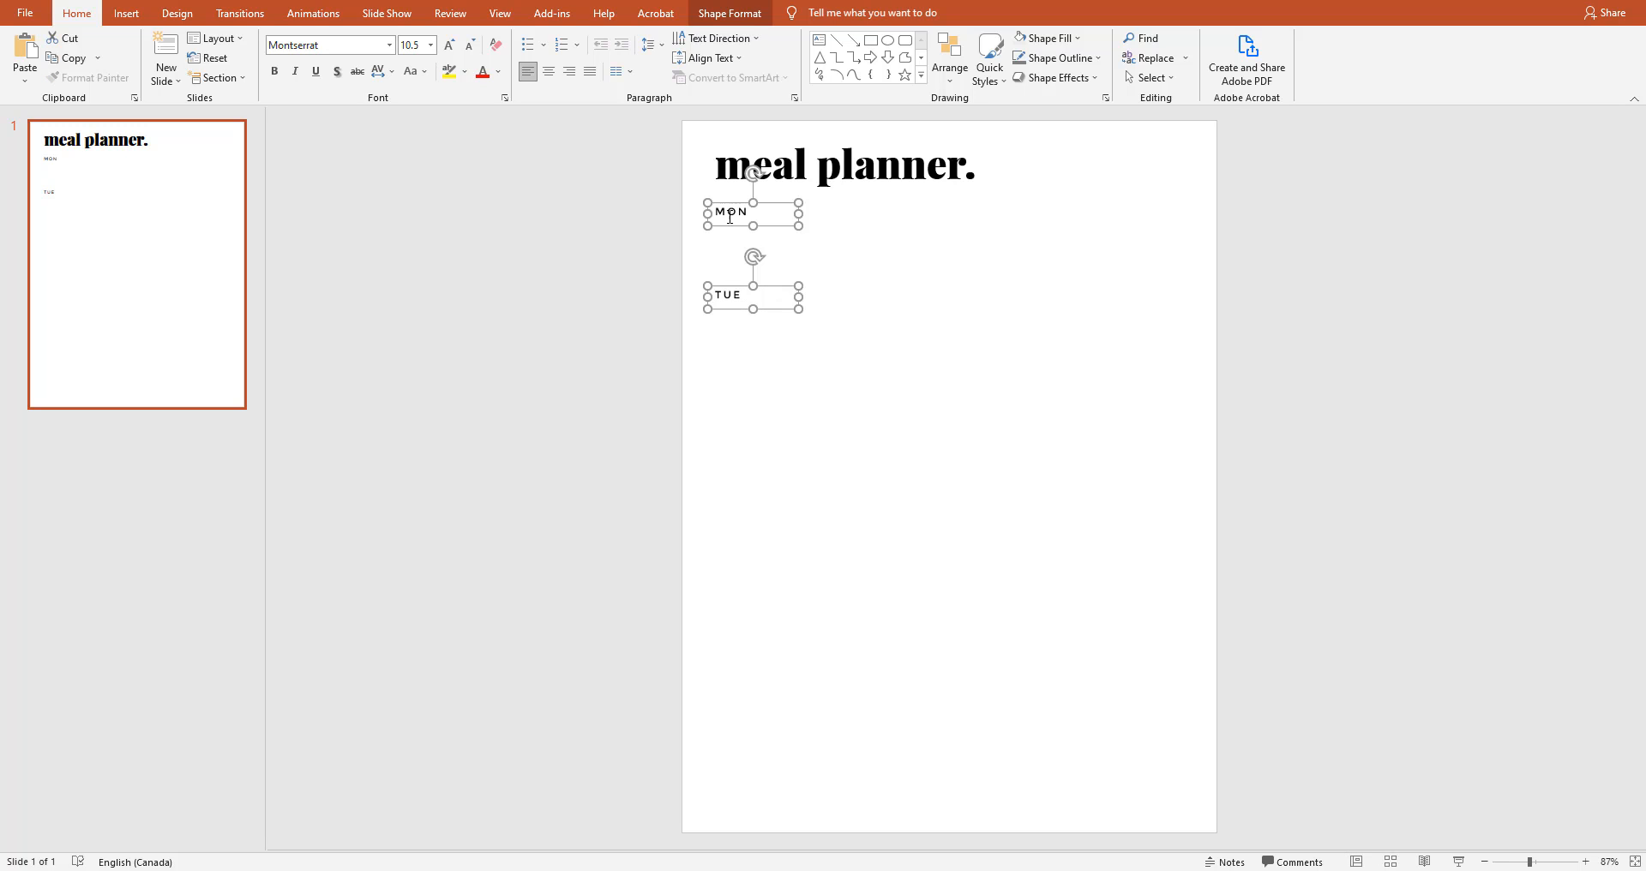
pyautogui.moveTo(732, 229); pyautogui.dragTo(731, 404)
pyautogui.click(730, 379)
pyautogui.doubleClick(730, 379)
pyautogui.write('WED')
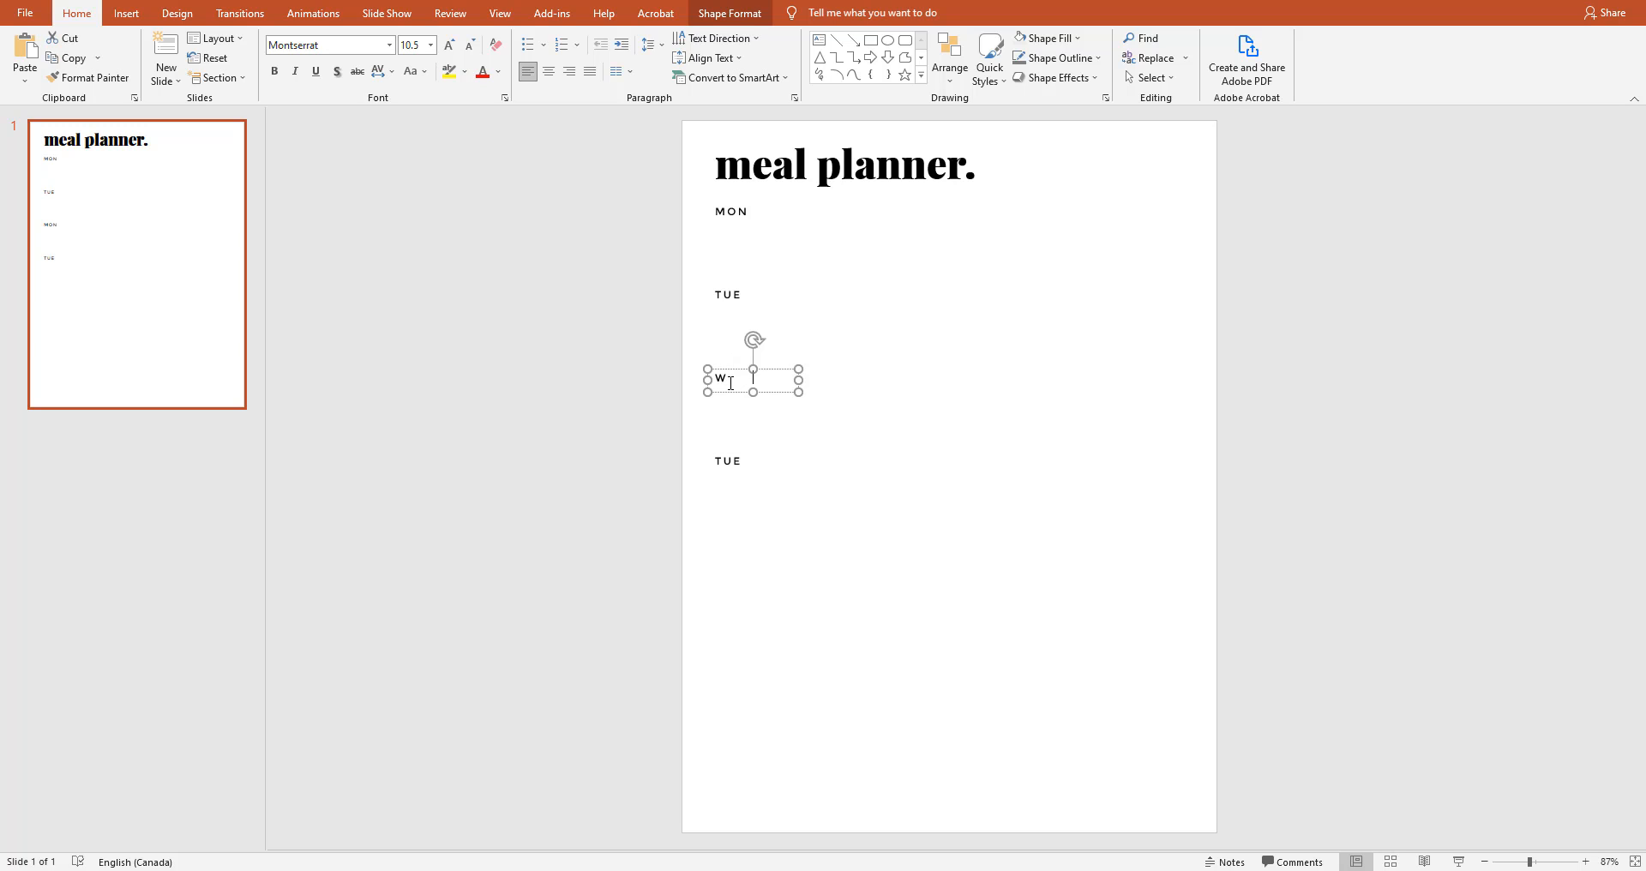
pyautogui.click(734, 460)
pyautogui.doubleClick(732, 461)
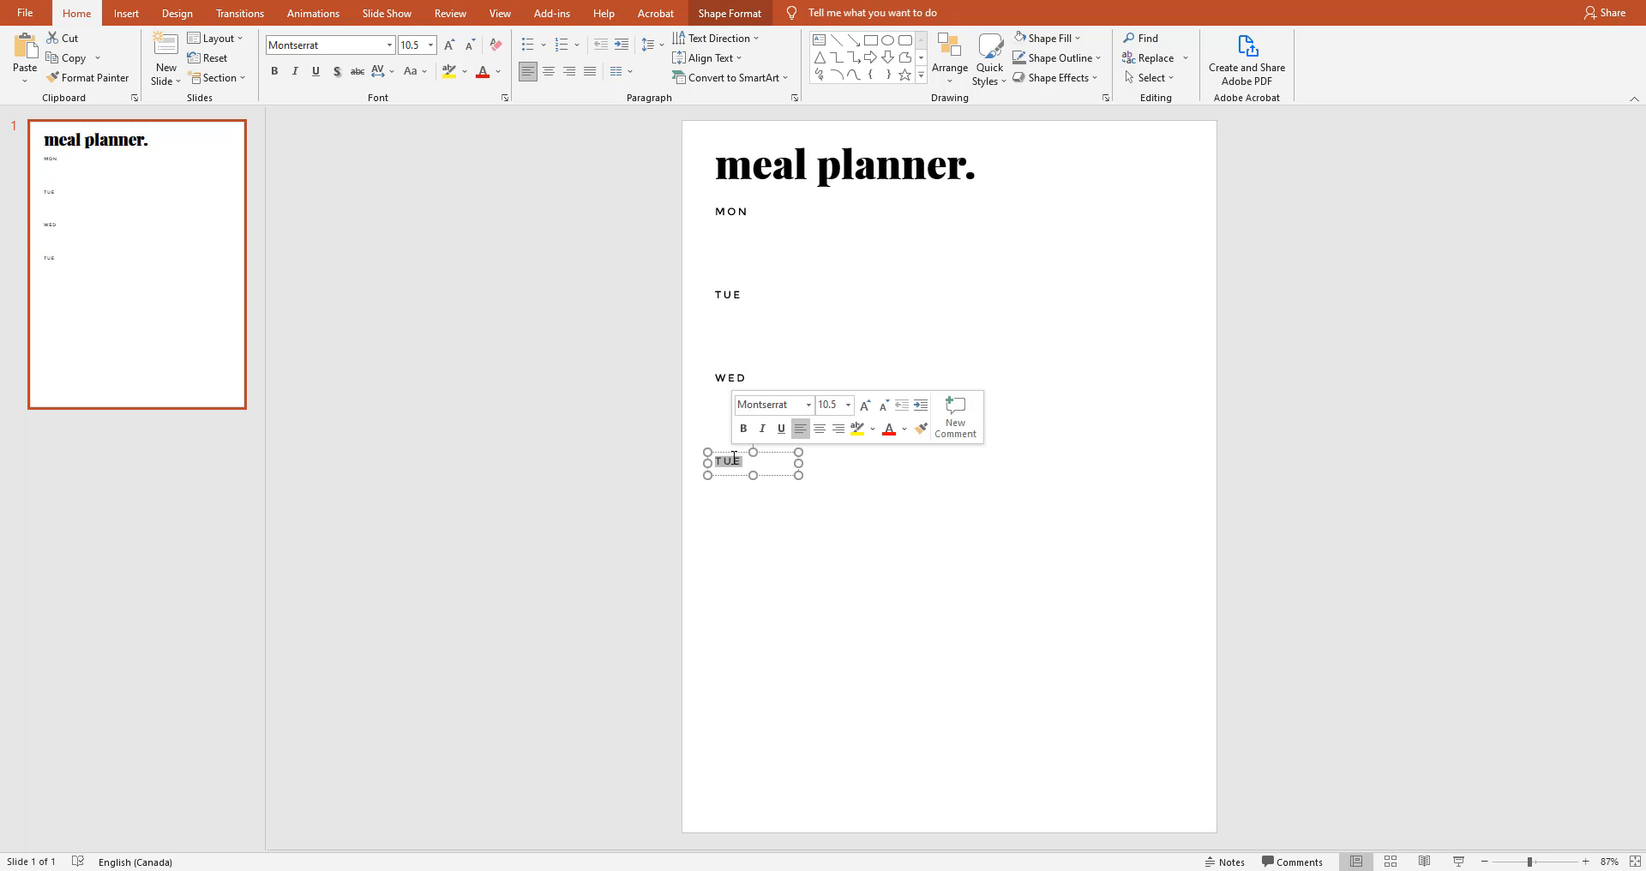
pyautogui.write('THU')
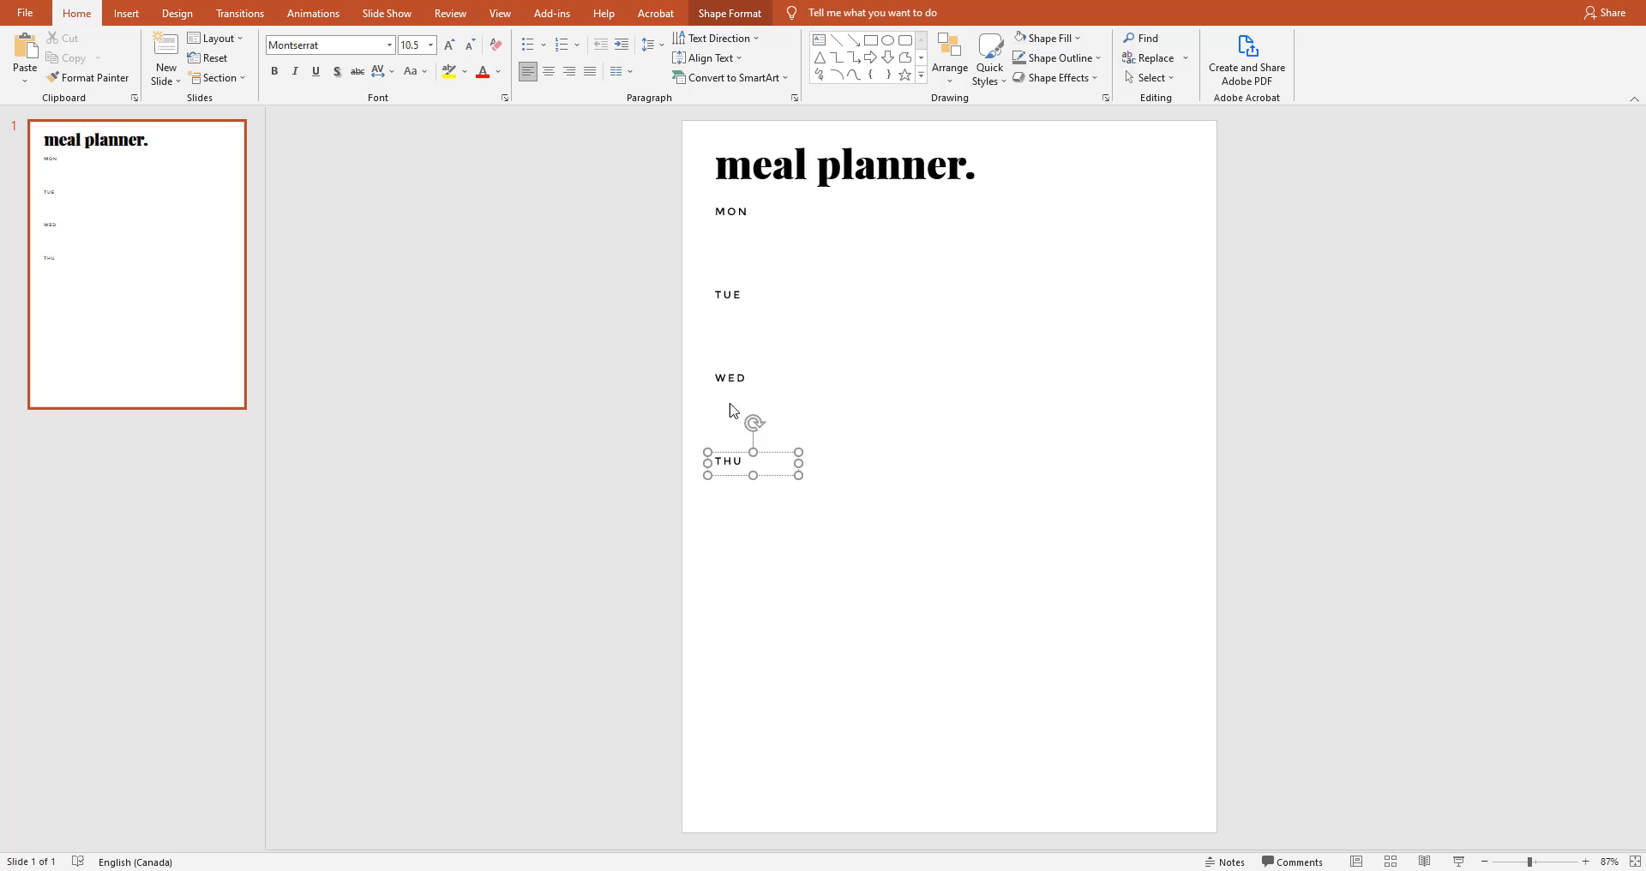
# Duplicate the TUE, WED and THU labels below THU at the same spacing and change the copies to FRI, SAT and SUN
pyautogui.keyDown('shift'); pyautogui.click(732, 379); pyautogui.keyUp('shift')
pyautogui.keyDown('shift'); pyautogui.click(731, 296); pyautogui.keyUp('shift')
pyautogui.moveTo(735, 311); pyautogui.dragTo(734, 557)
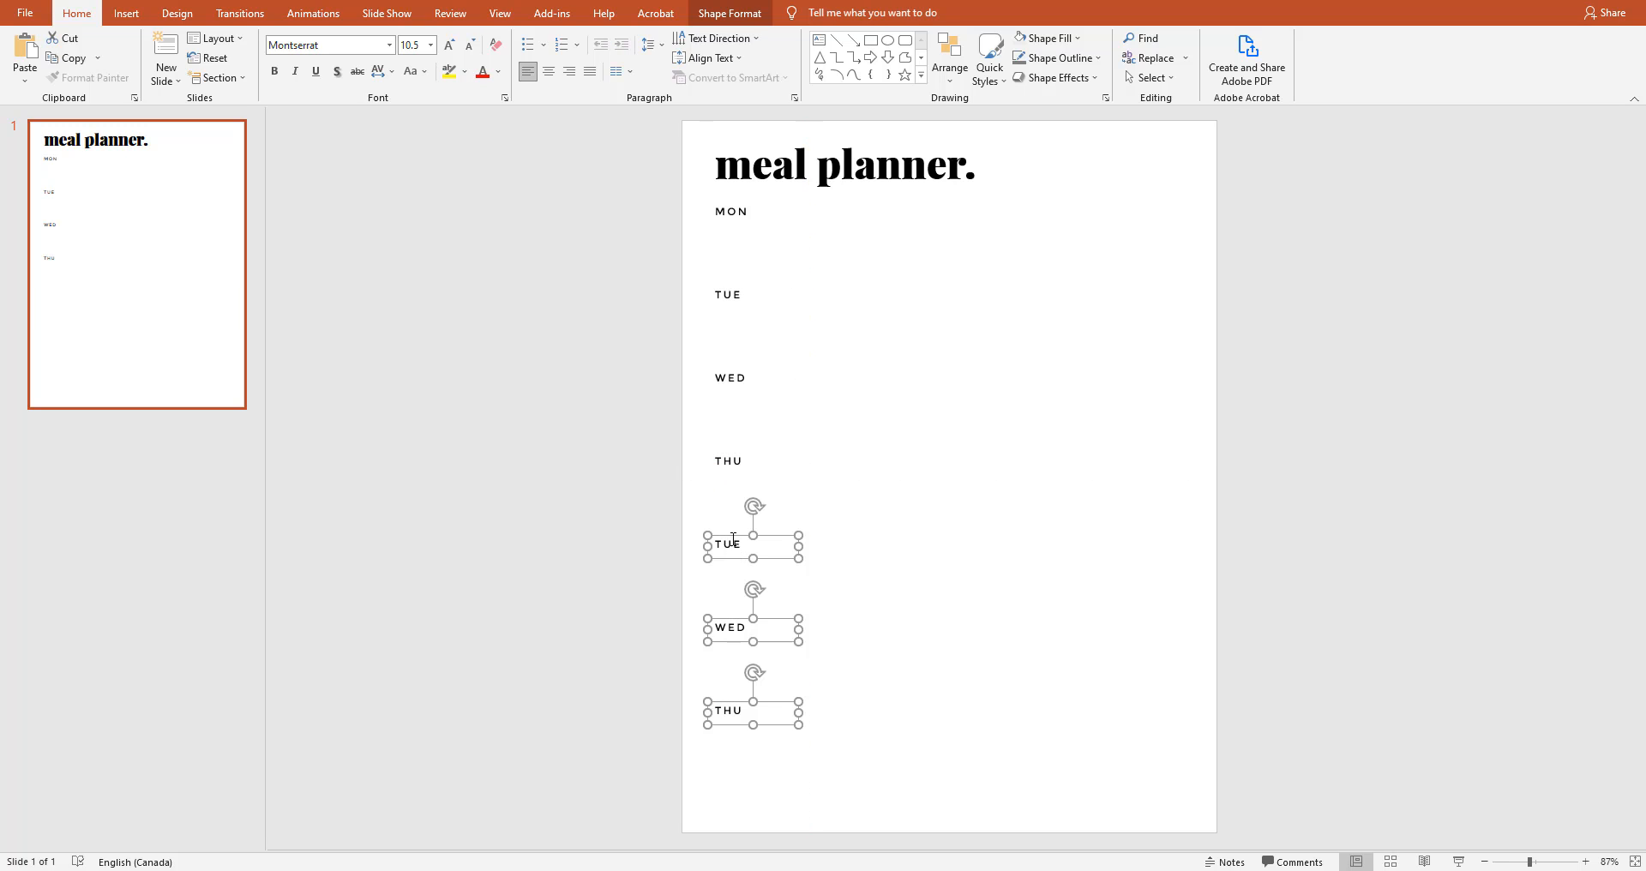
pyautogui.doubleClick(733, 543)
pyautogui.write('FRI')
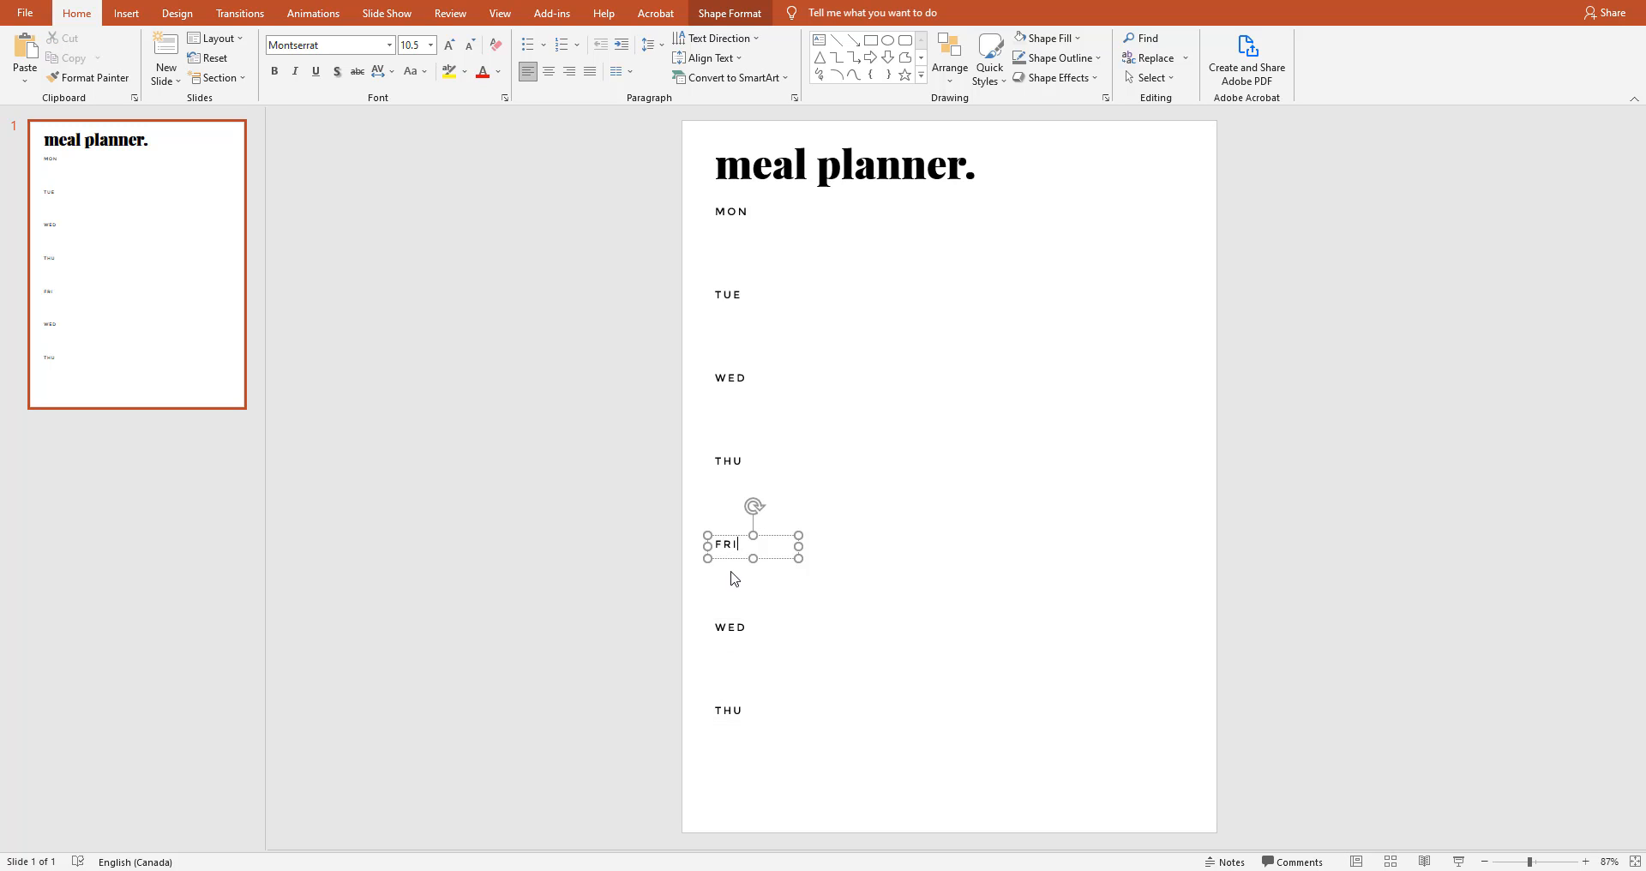
pyautogui.doubleClick(735, 628)
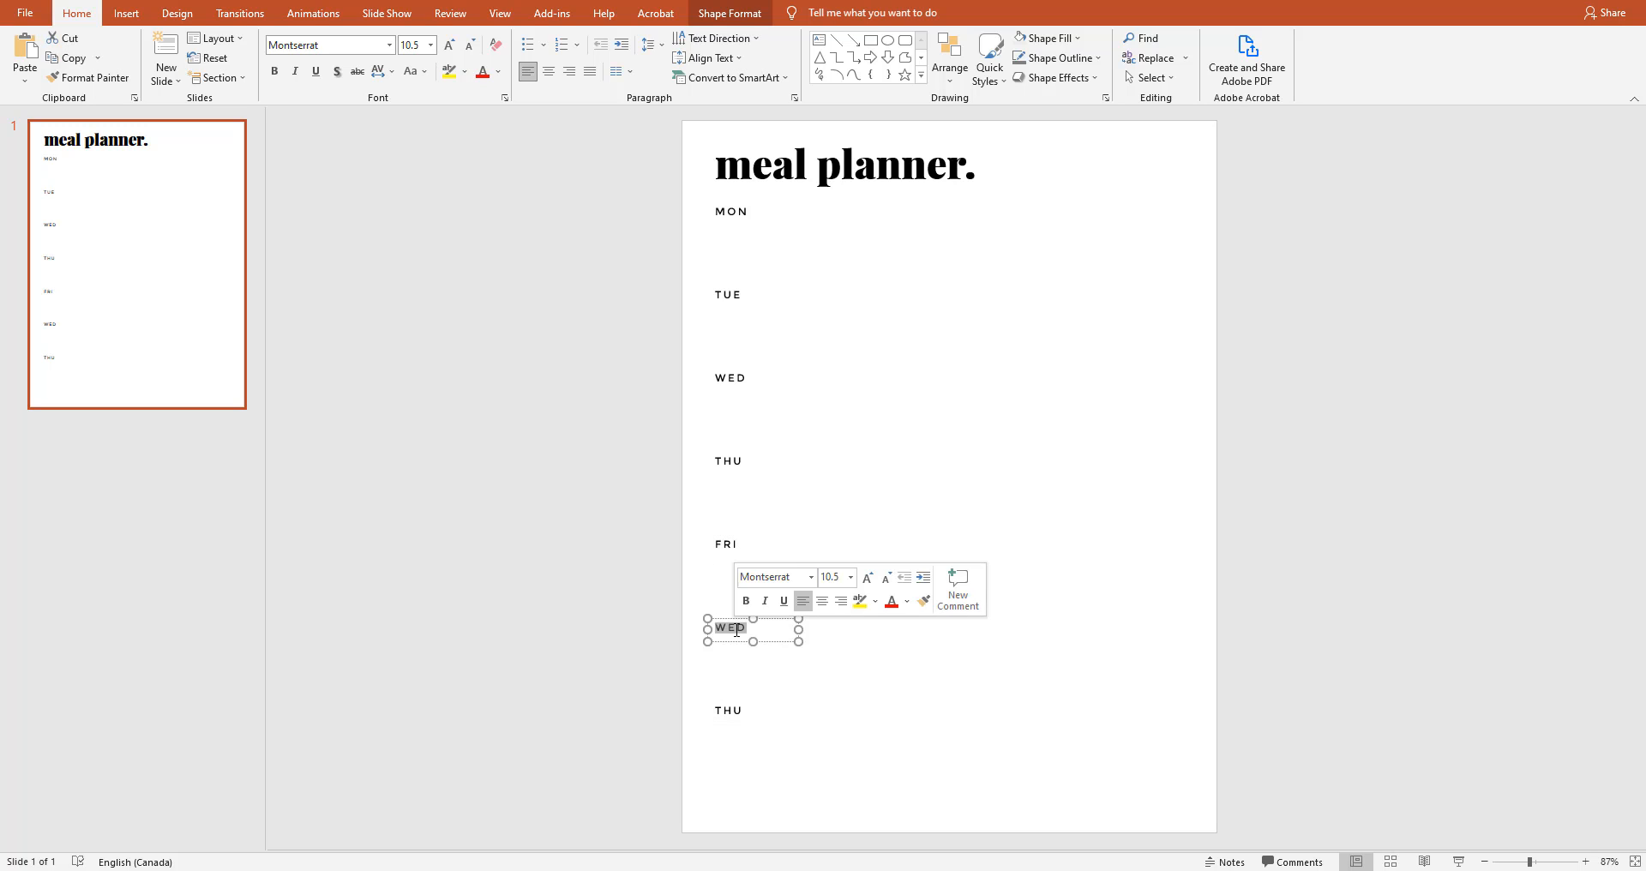
pyautogui.write('SAT')
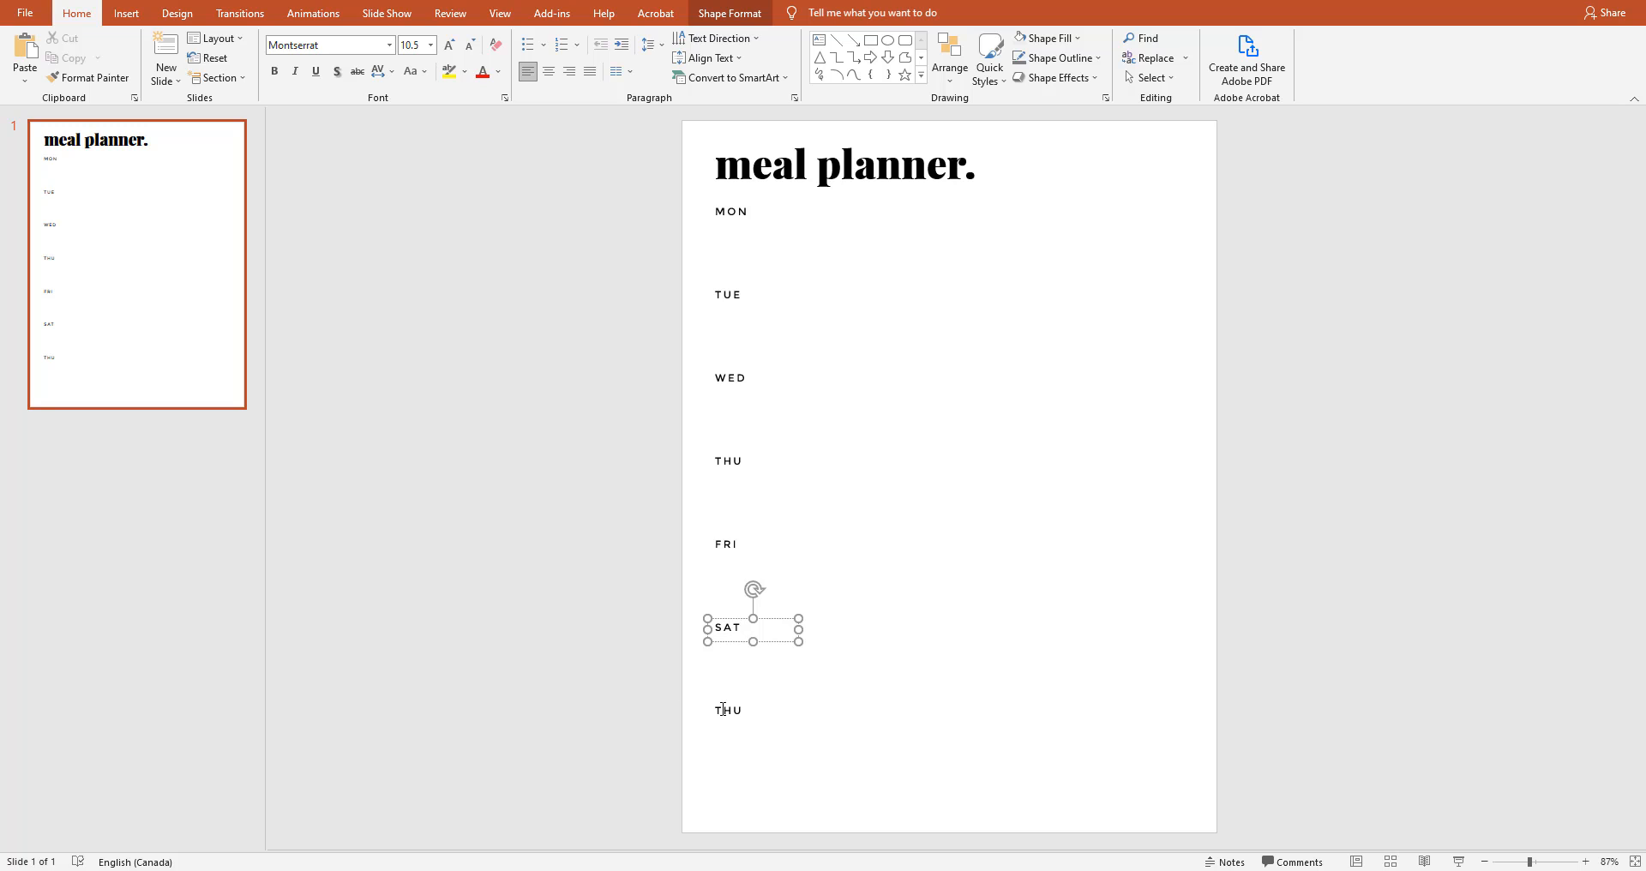
pyautogui.doubleClick(723, 710)
pyautogui.write('SUN')
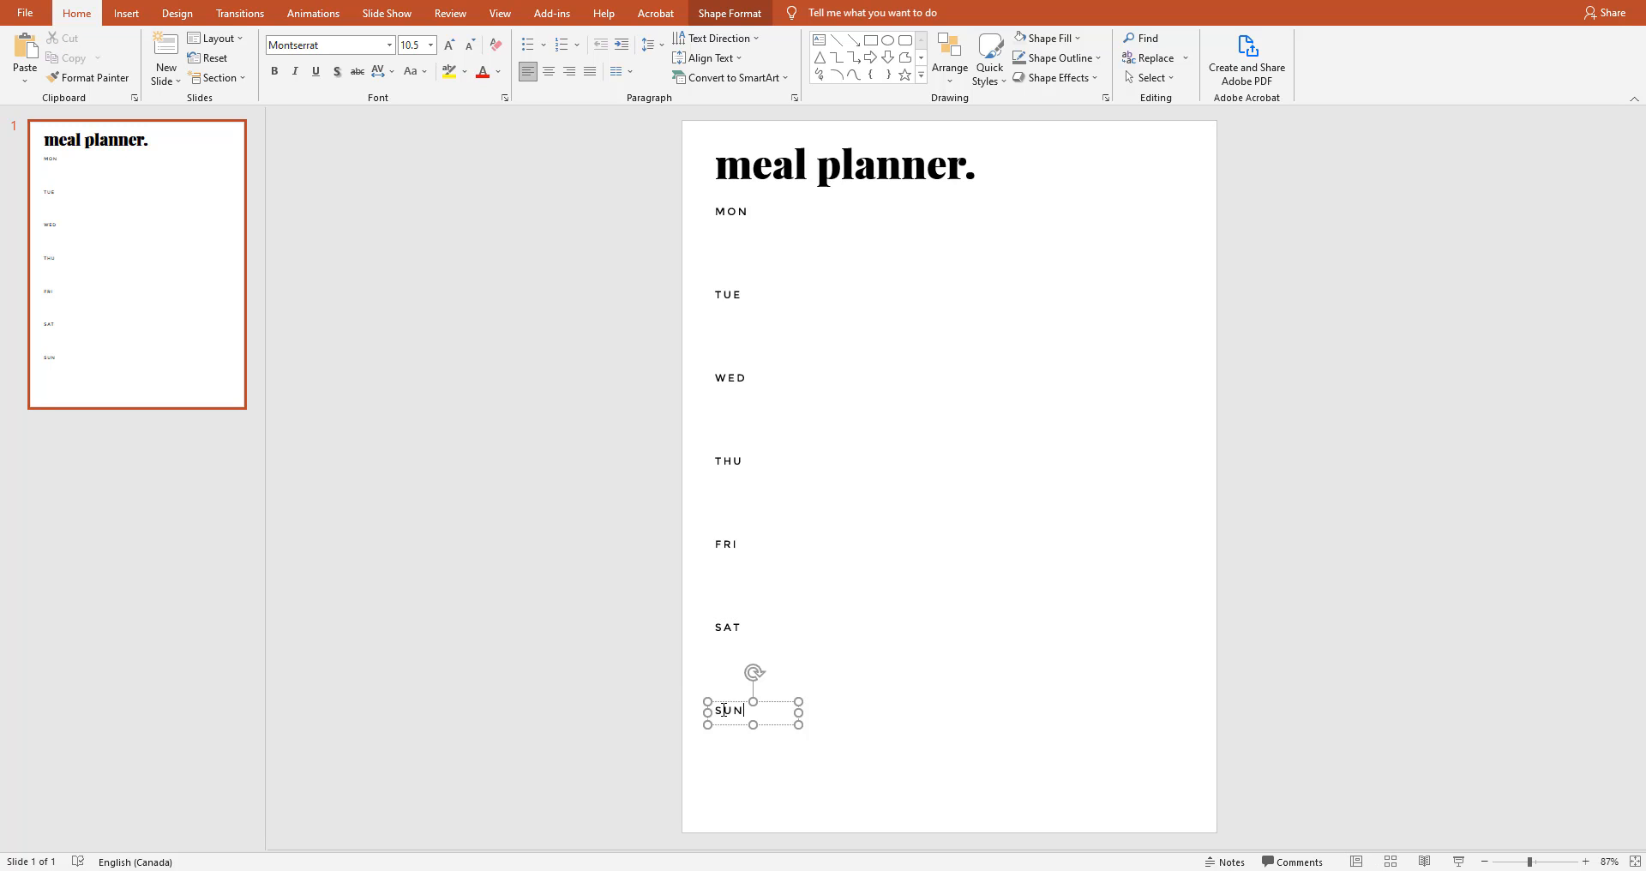
pyautogui.click(902, 733)
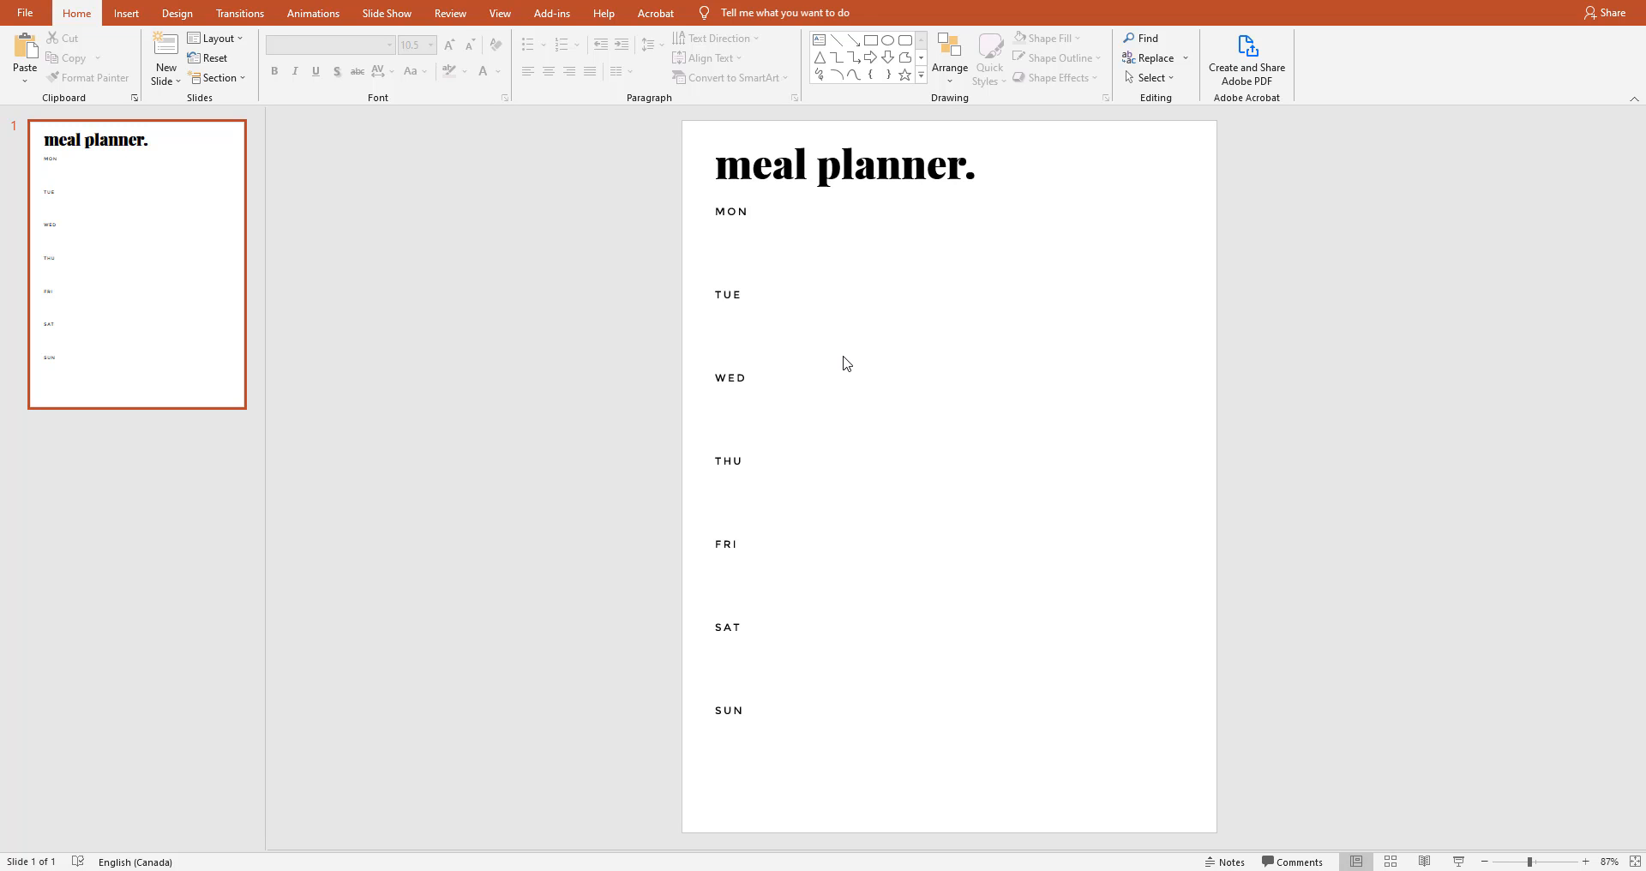
# Draw equal-length black horizontal lines under all seven day labels, plus one closing line near the bottom of the page
pyautogui.click(126, 14)
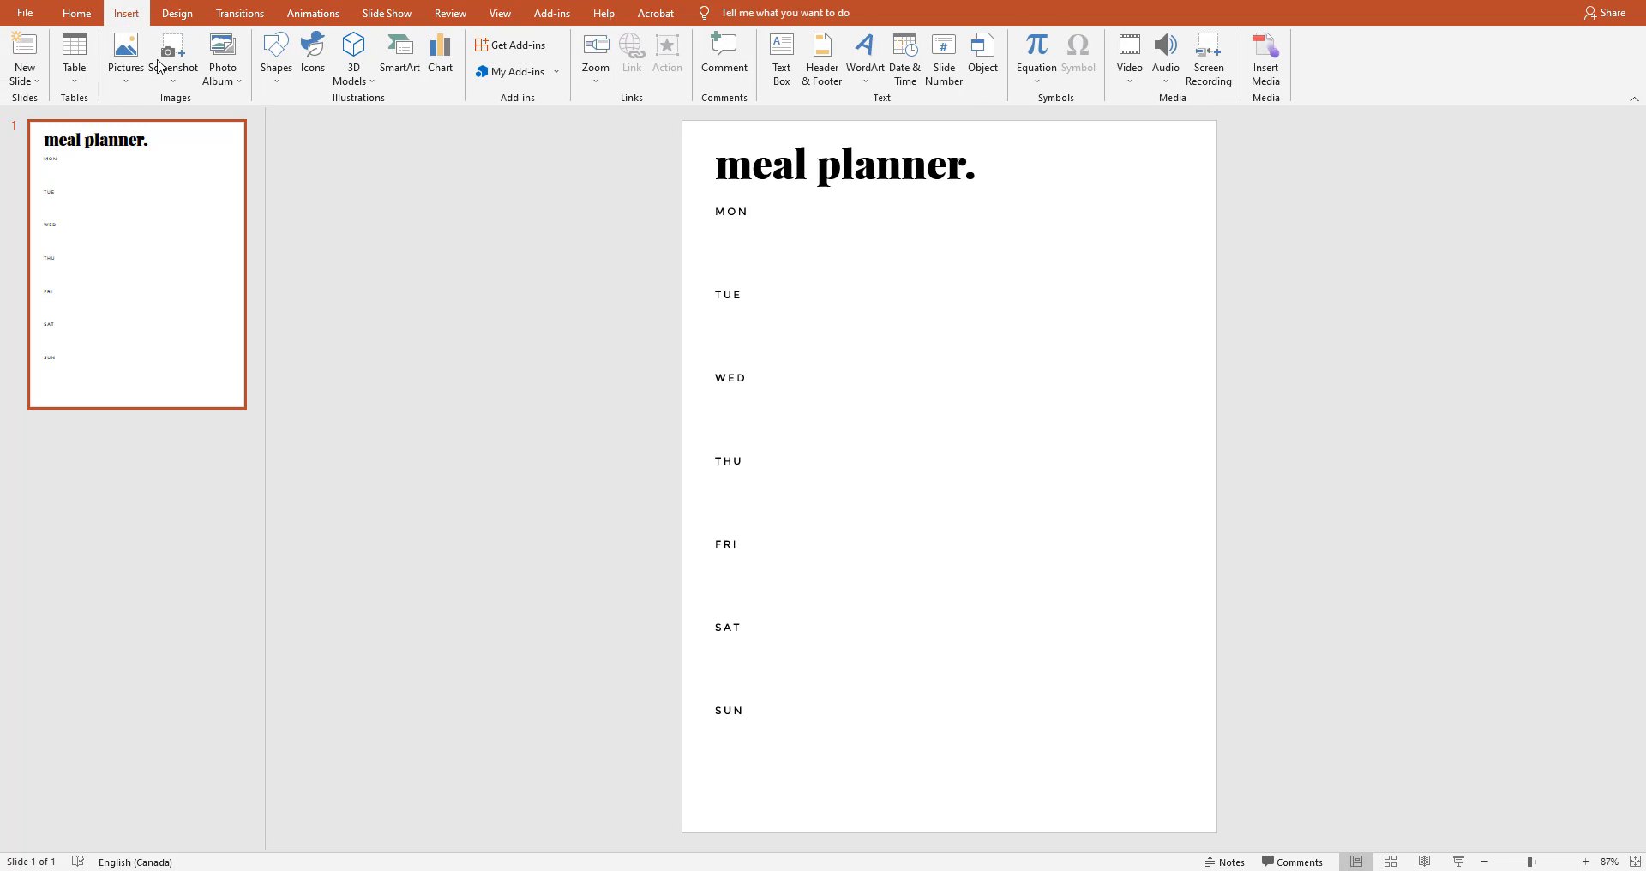
pyautogui.click(276, 56)
pyautogui.click(288, 165)
pyautogui.moveTo(714, 224)
pyautogui.mouseDown()
pyautogui.moveTo(986, 239)
pyautogui.moveTo(926, 272)
pyautogui.moveTo(932, 803)
pyautogui.mouseUp()
pyautogui.click(1029, 767)
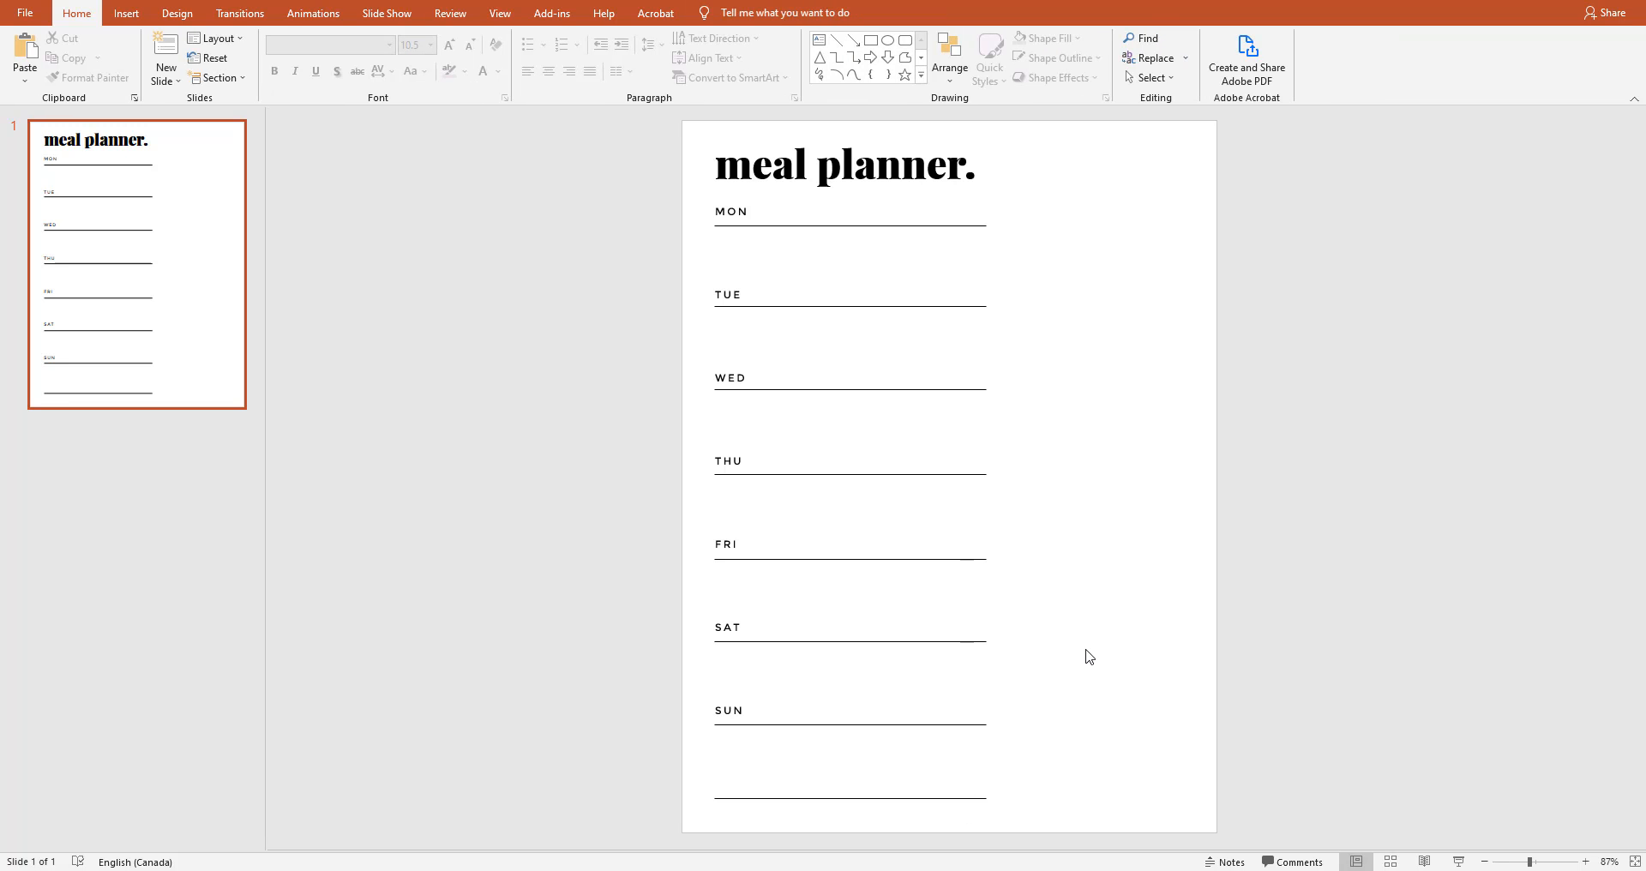
# Copy the MON label to the right-hand column level with the original, widen its text box and change the text to SHOPPING LIST
pyautogui.click(744, 207)
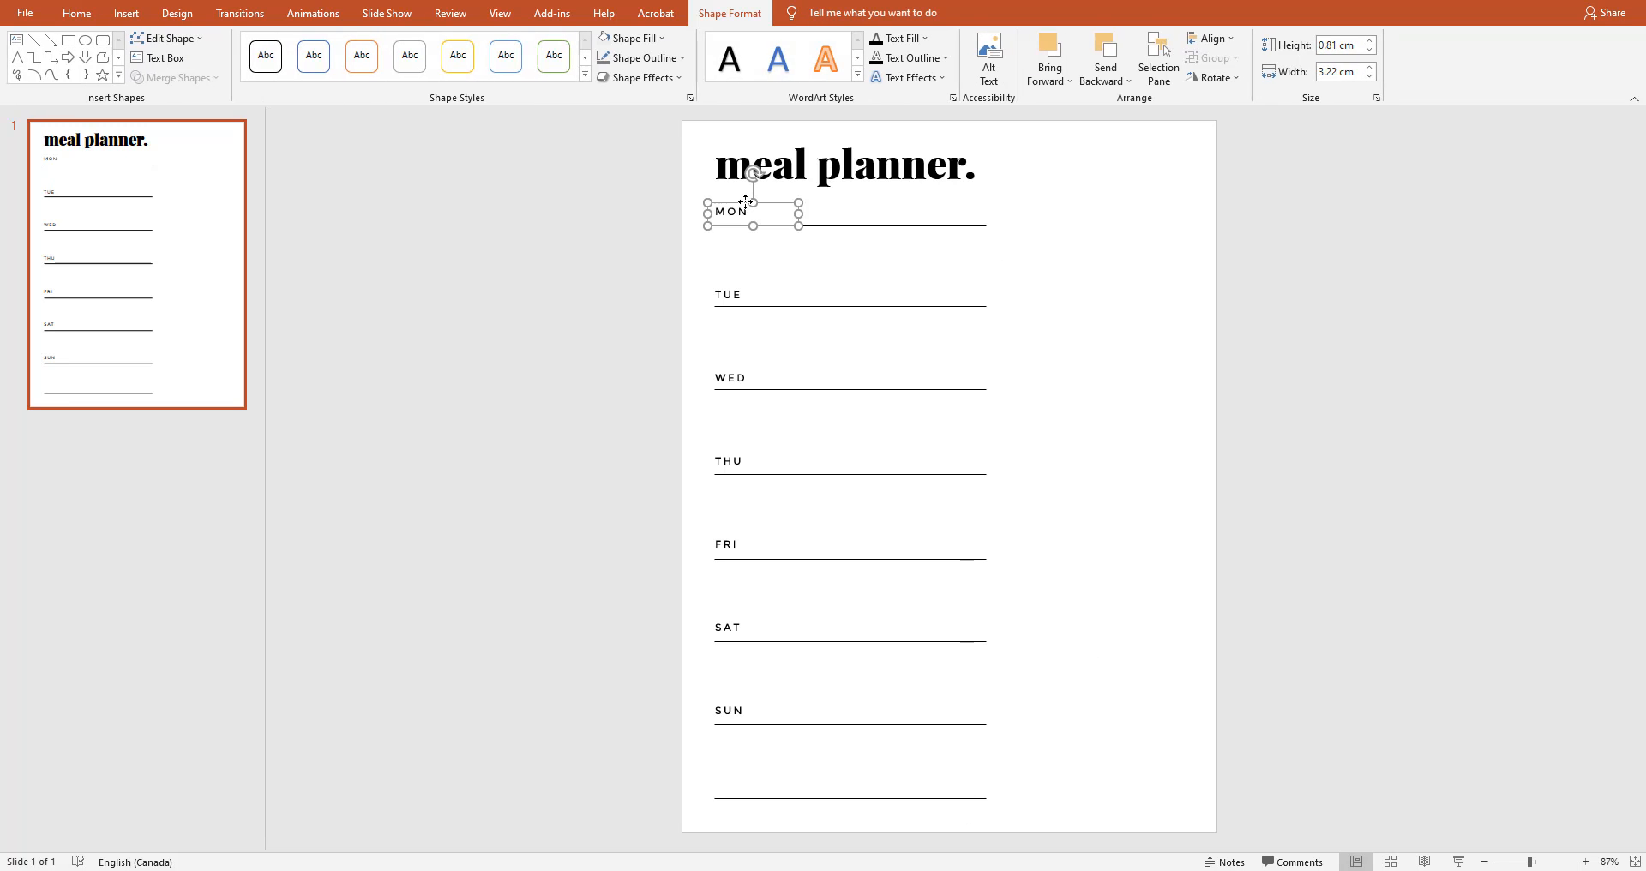
pyautogui.moveTo(746, 210); pyautogui.dragTo(1191, 222)
pyautogui.doubleClick(1015, 210)
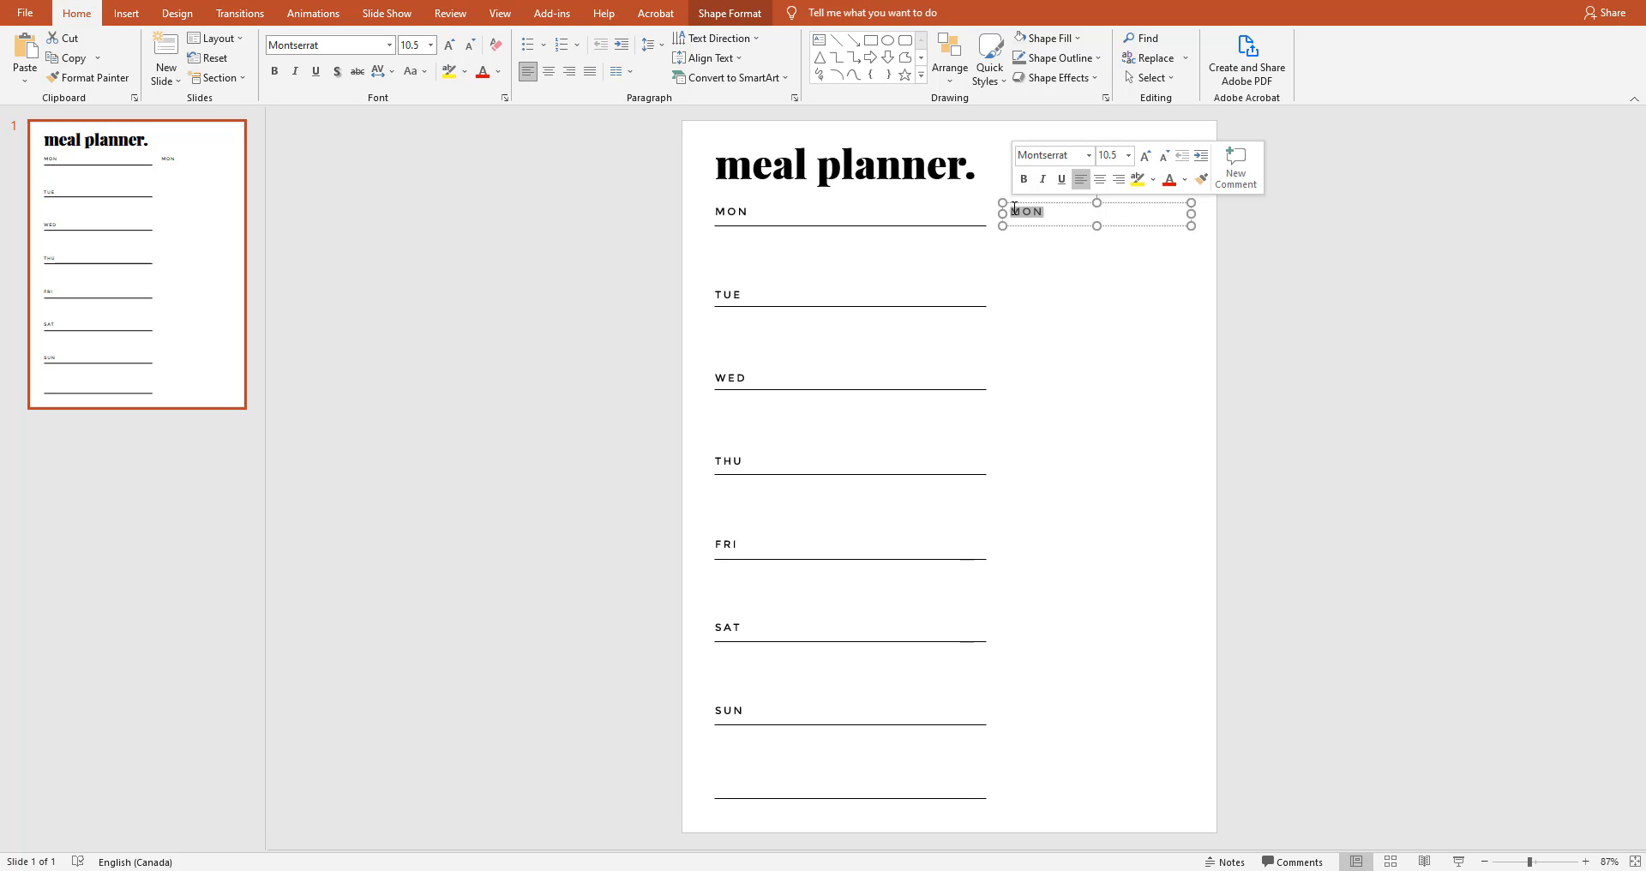
pyautogui.write('SHOP')
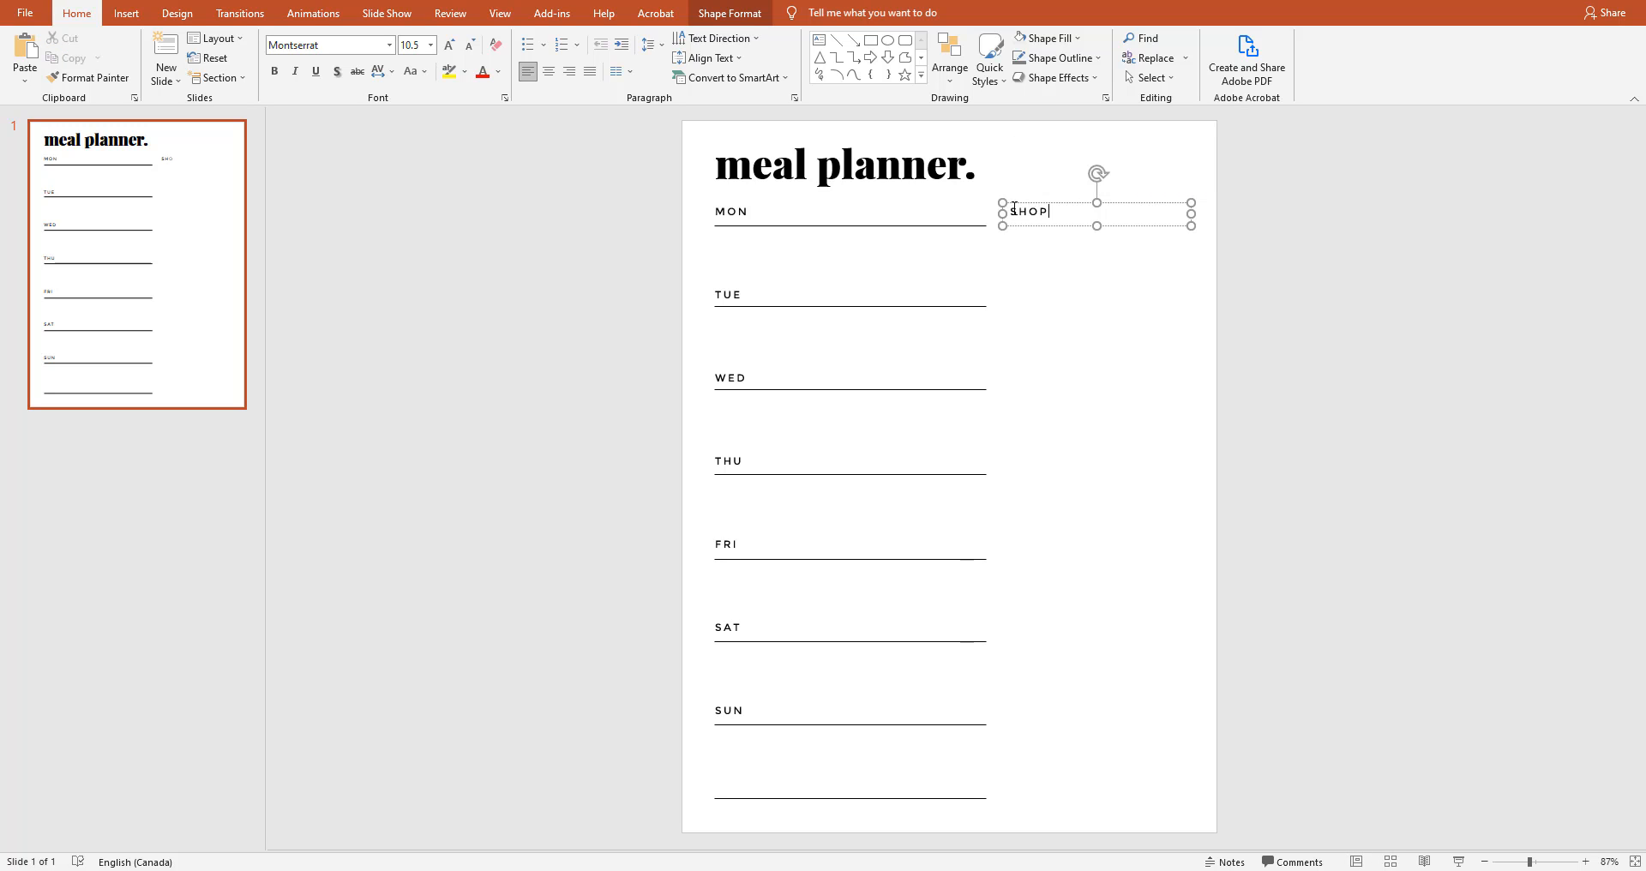
pyautogui.write('PING LIST')
pyautogui.click(1045, 272)
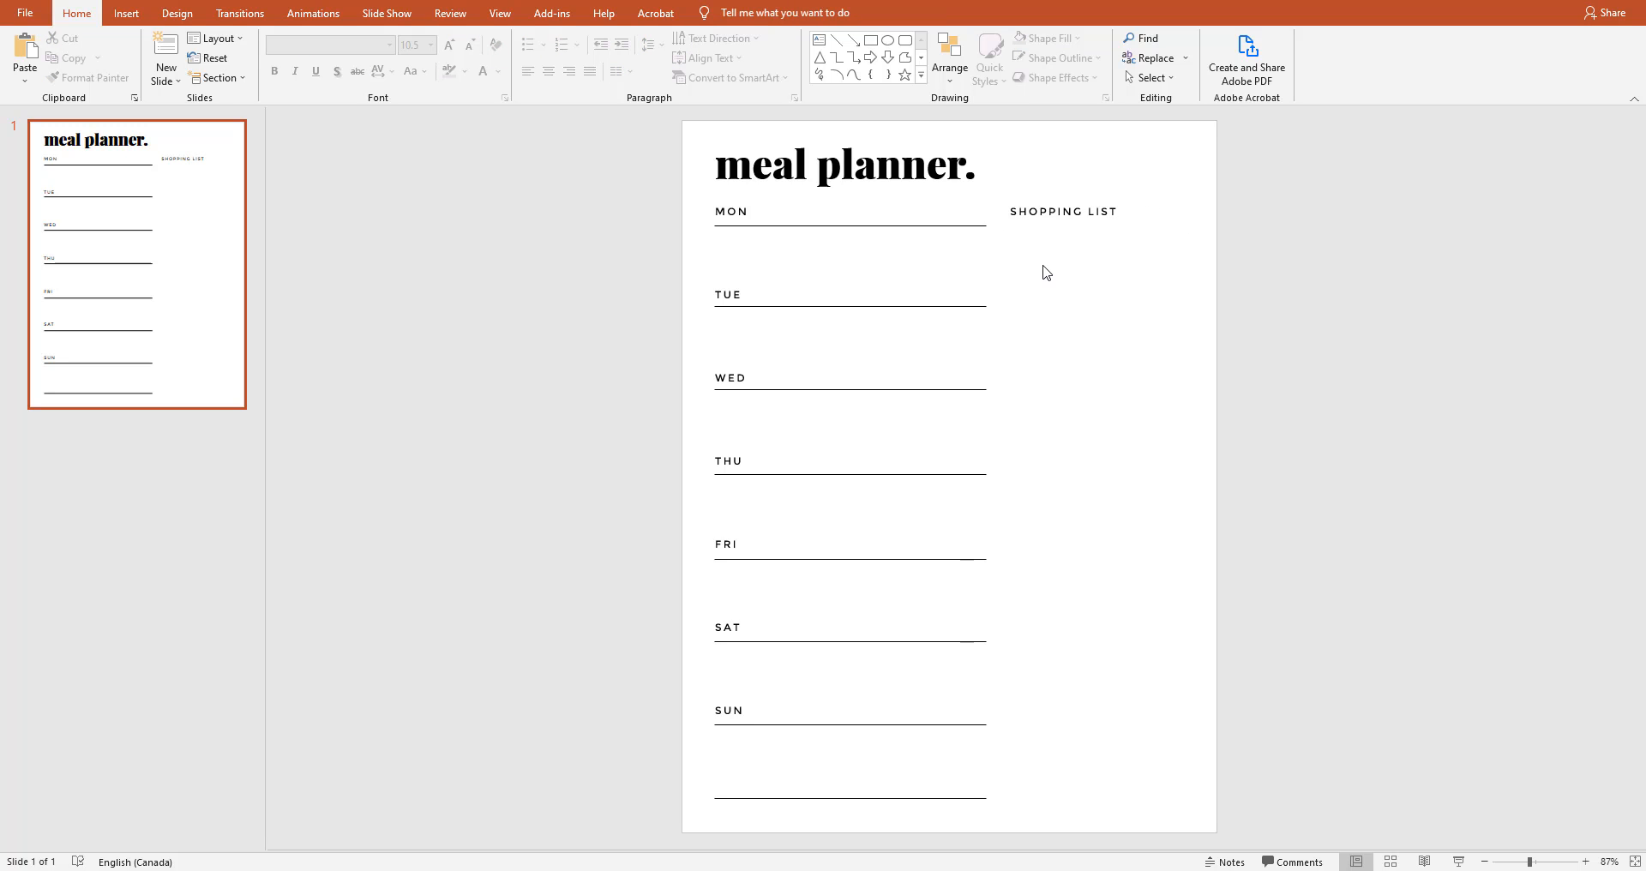
# Copy the line under MON across to the SHOPPING LIST heading and shorten it to the column's width
pyautogui.click(953, 225)
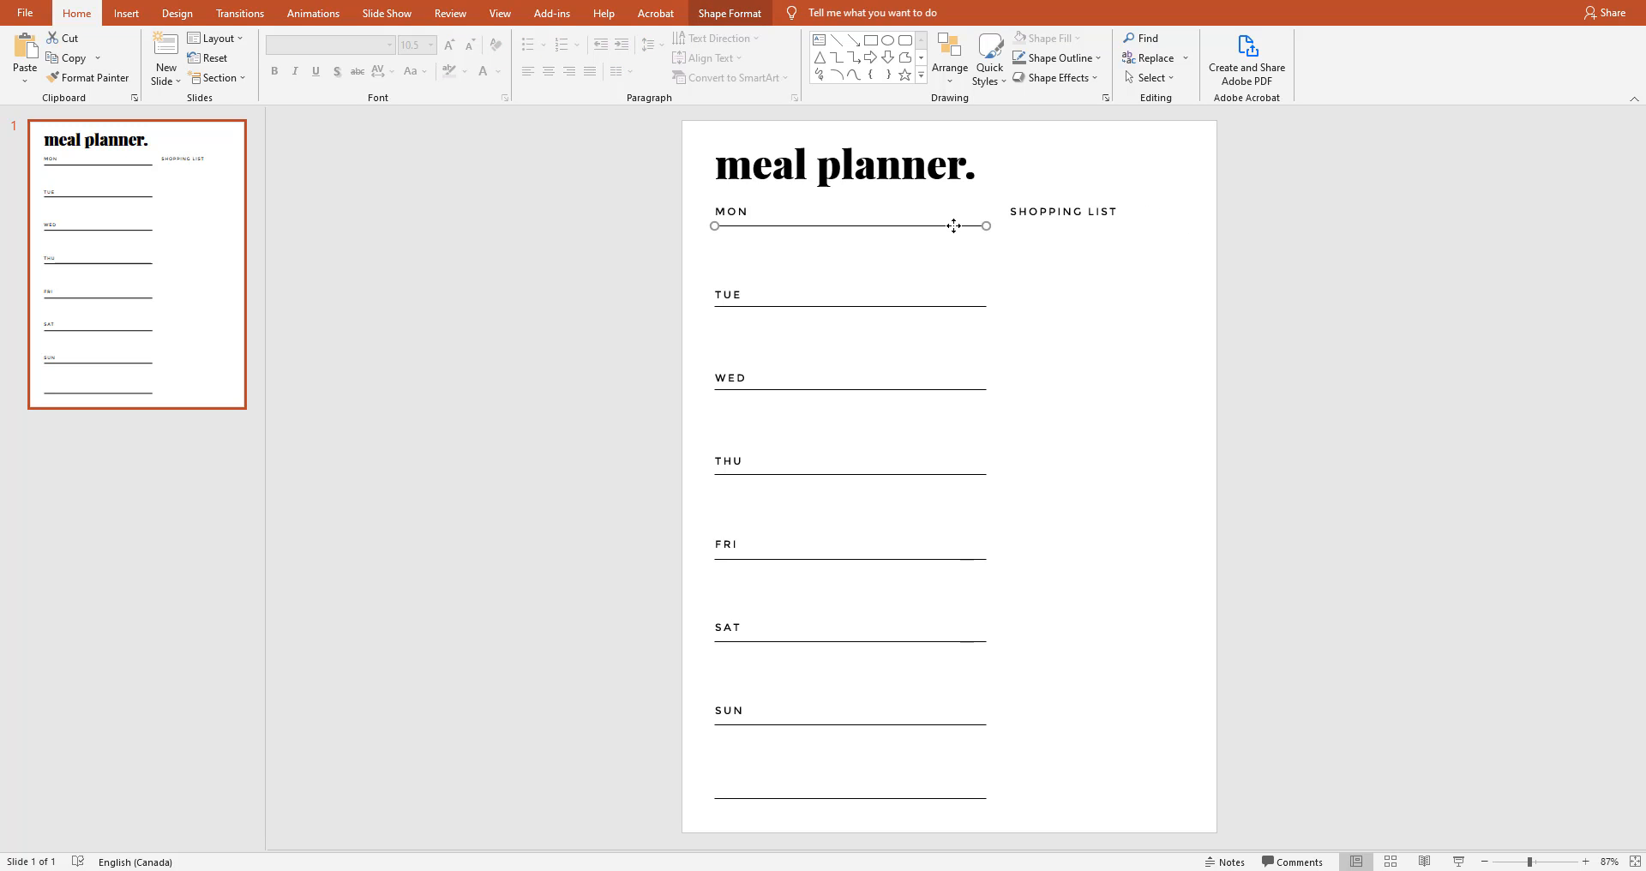
pyautogui.moveTo(953, 225); pyautogui.dragTo(1159, 242)
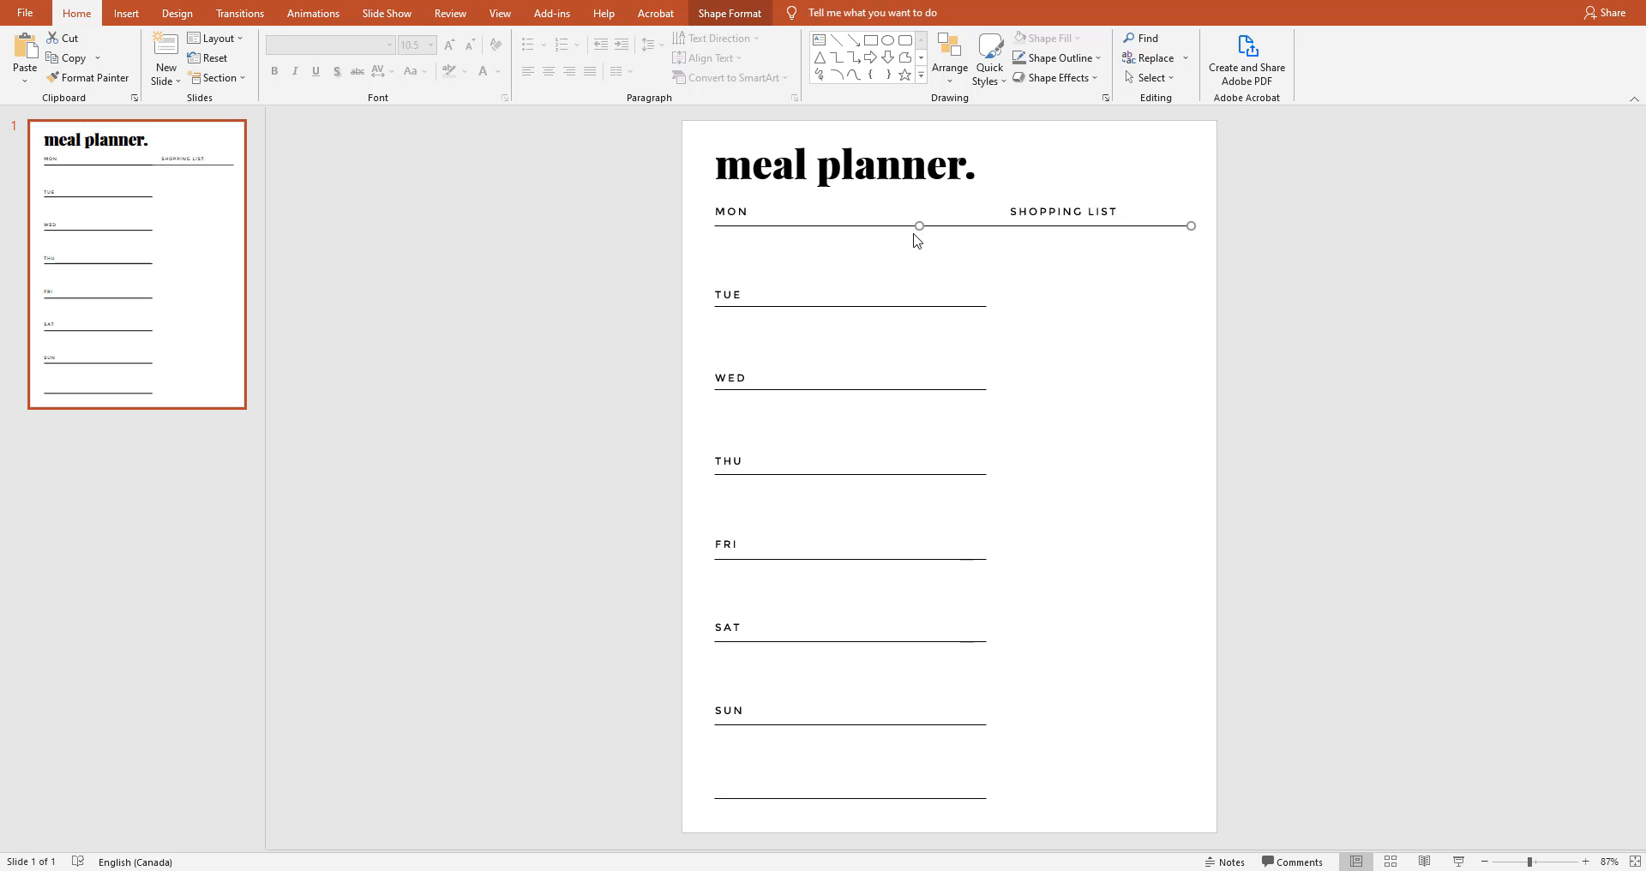
pyautogui.moveTo(922, 227); pyautogui.dragTo(1019, 233)
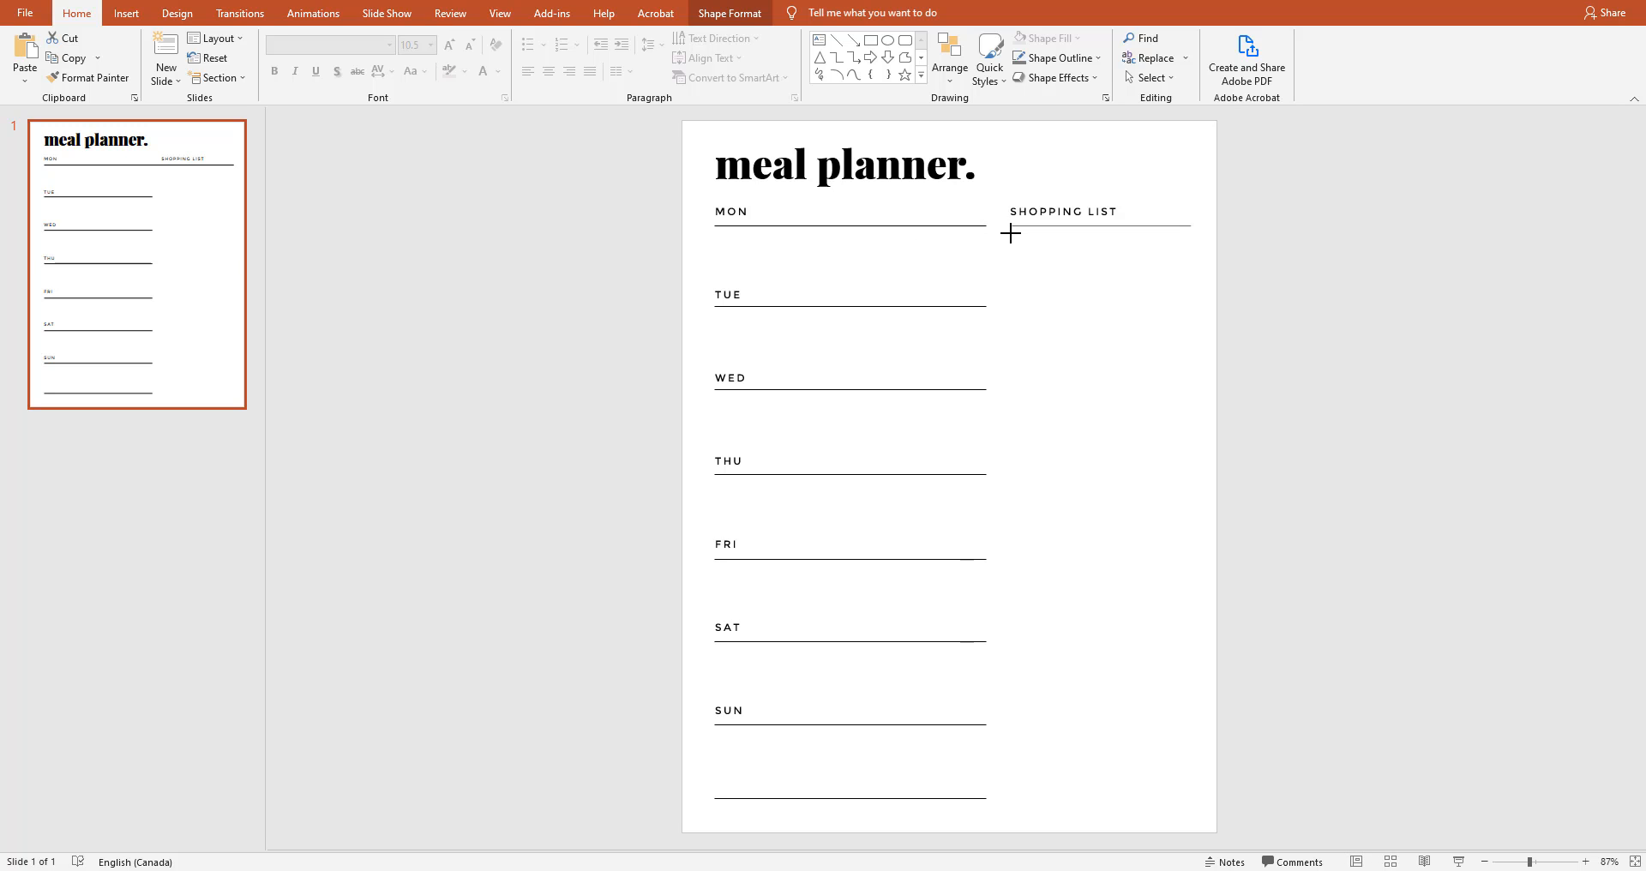
# Duplicate the shopping list line down the column, first singly and then in groups of four, until there are twelve lines
pyautogui.moveTo(1165, 228); pyautogui.dragTo(1172, 271)
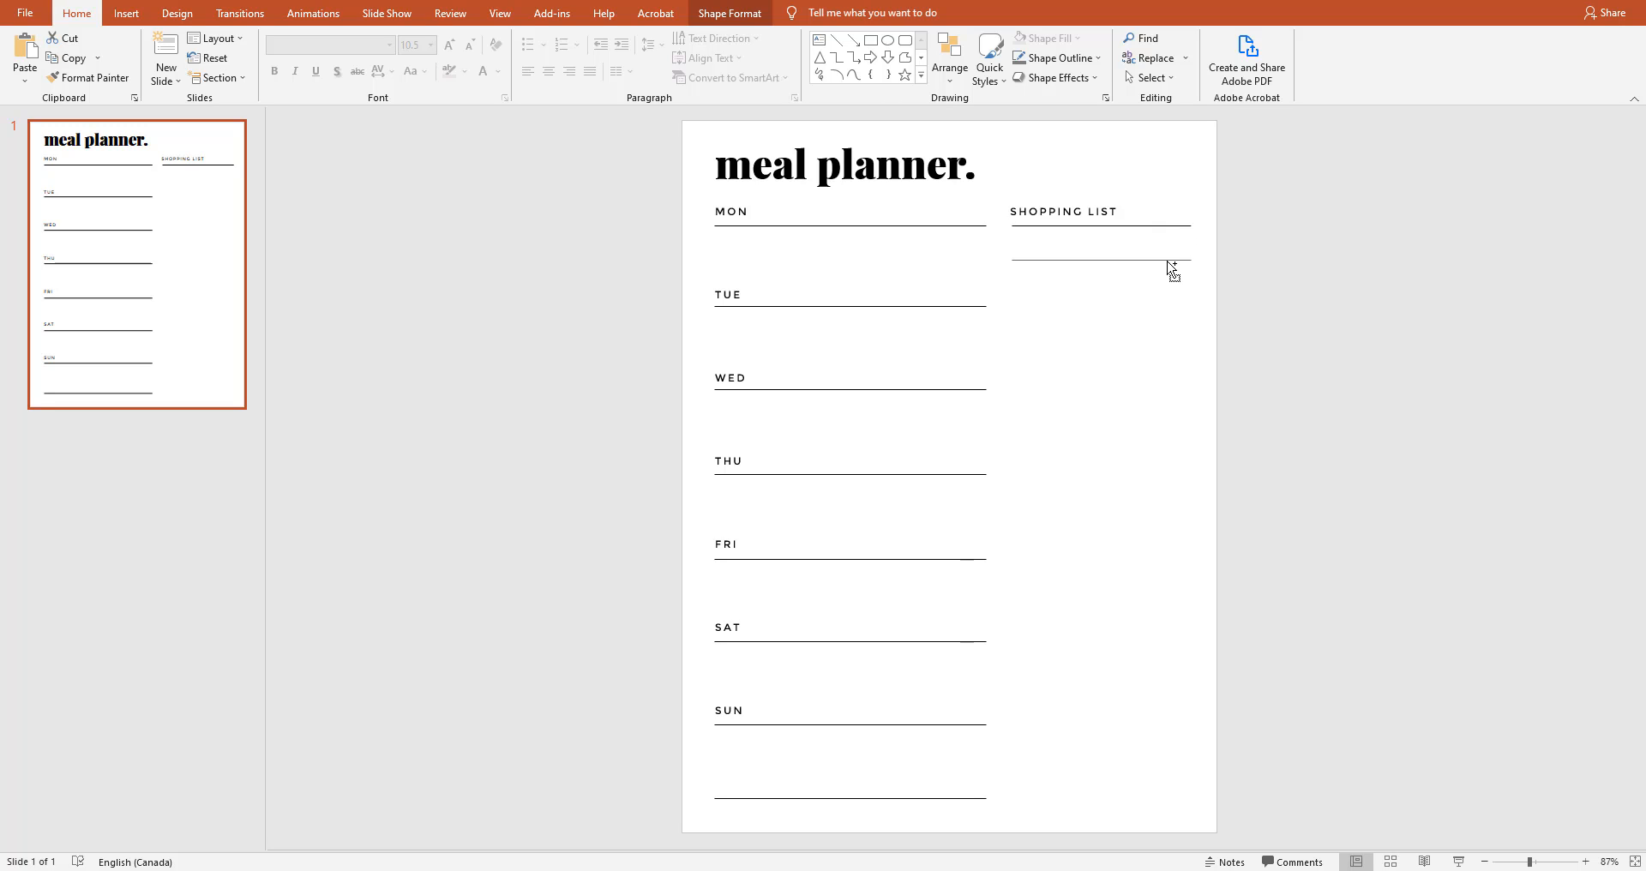
pyautogui.moveTo(1172, 271); pyautogui.dragTo(1172, 323)
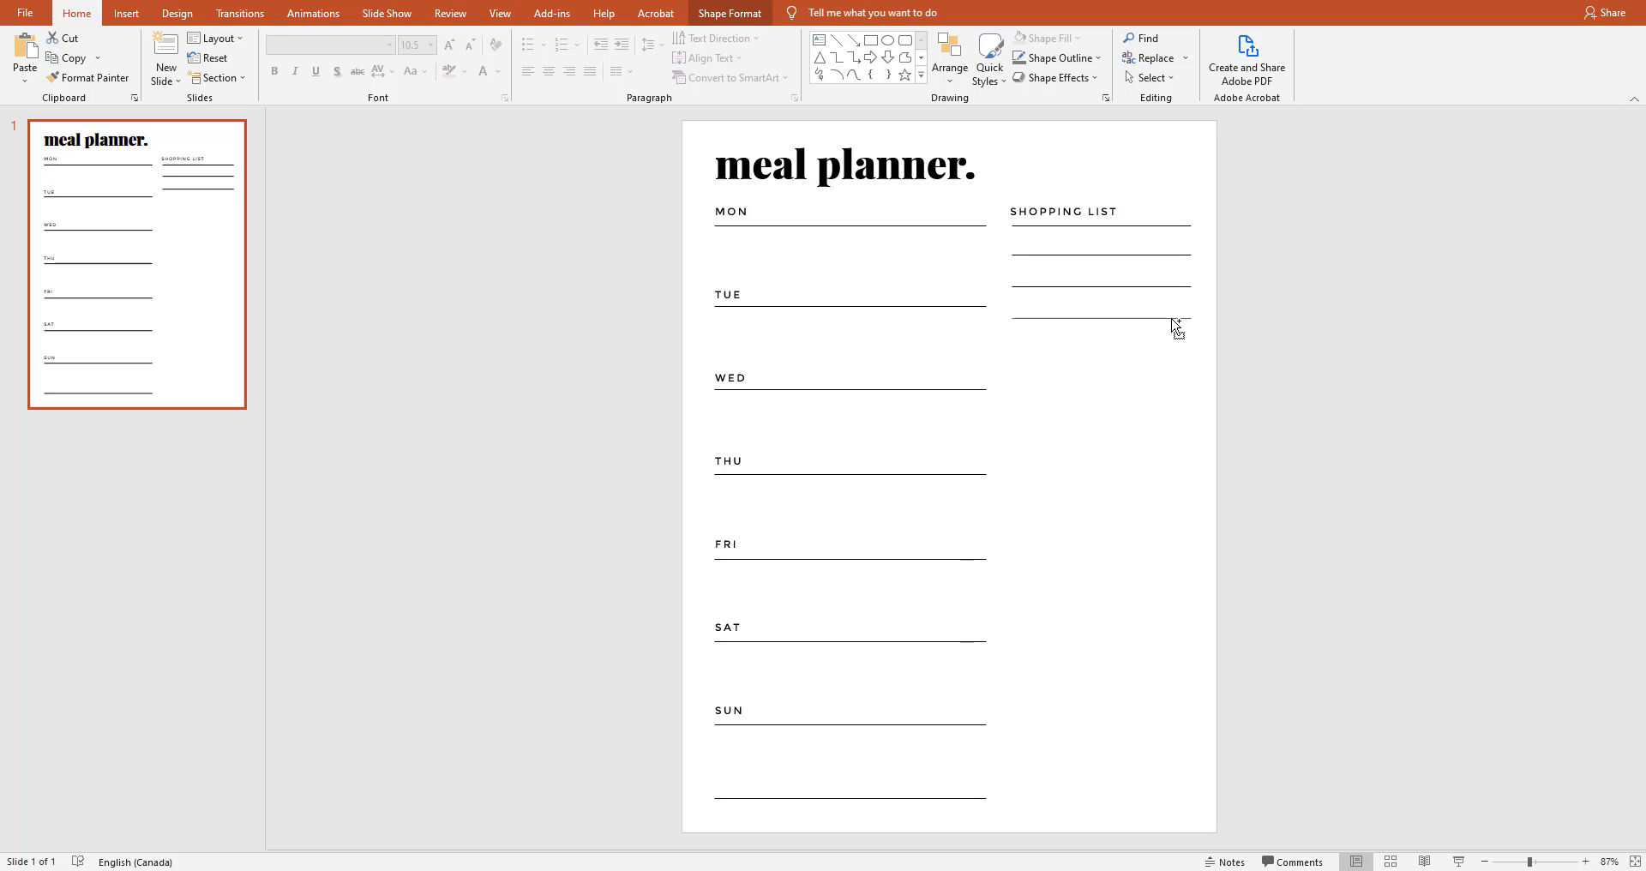
pyautogui.keyDown('shift'); pyautogui.click(1170, 287); pyautogui.keyUp('shift')
pyautogui.keyDown('shift'); pyautogui.click(1165, 255); pyautogui.keyUp('shift')
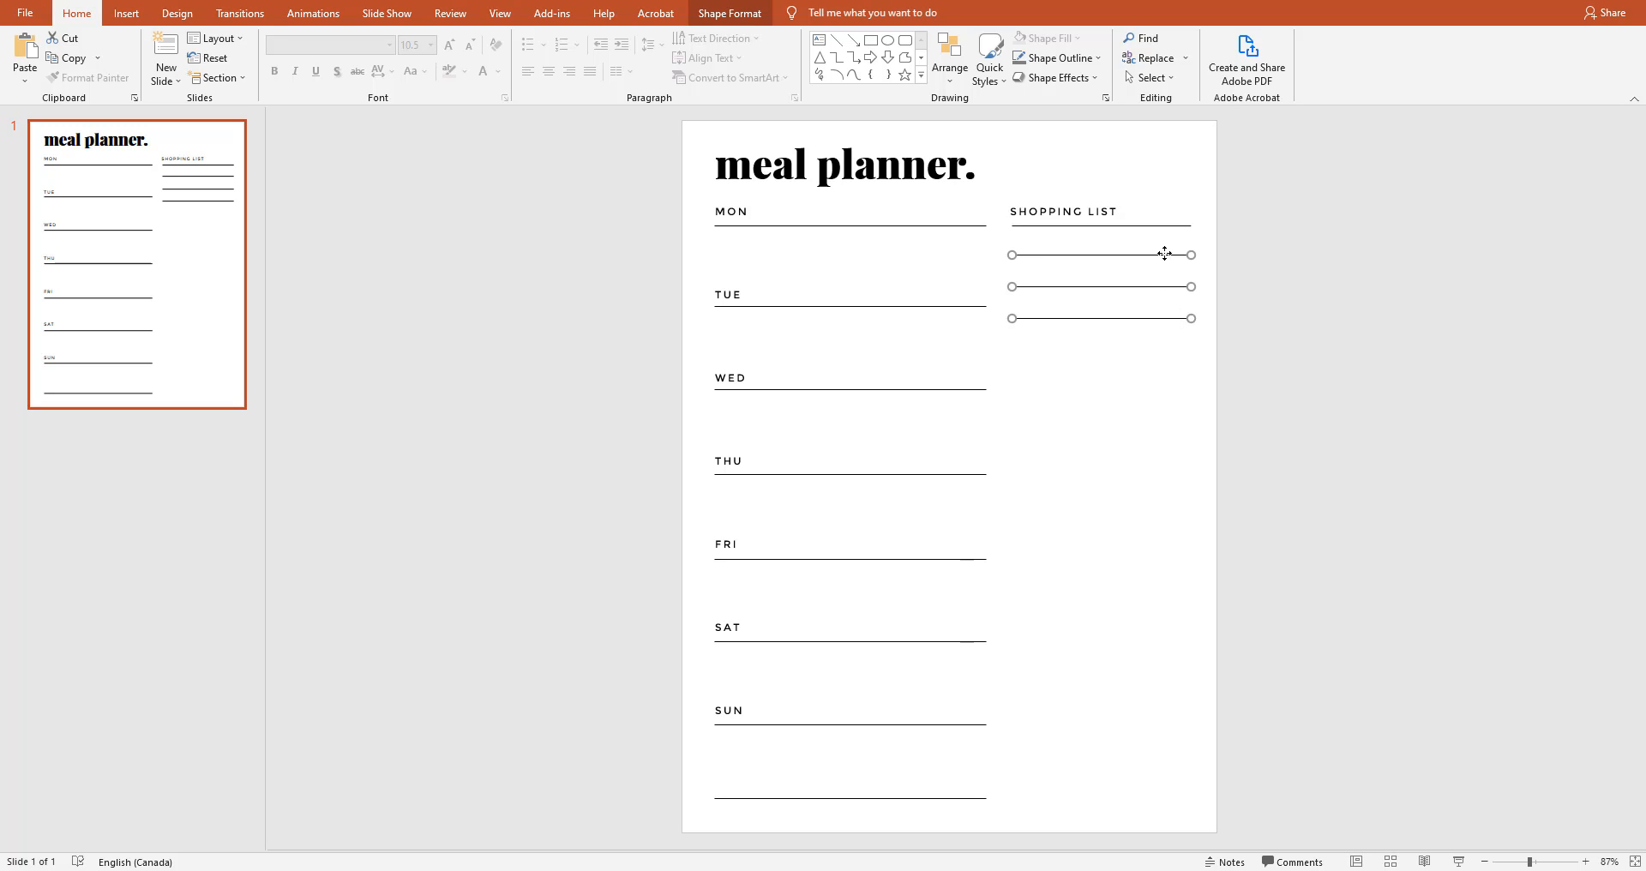
pyautogui.keyDown('shift'); pyautogui.click(1166, 226); pyautogui.keyUp('shift')
pyautogui.moveTo(1166, 226); pyautogui.dragTo(1167, 477)
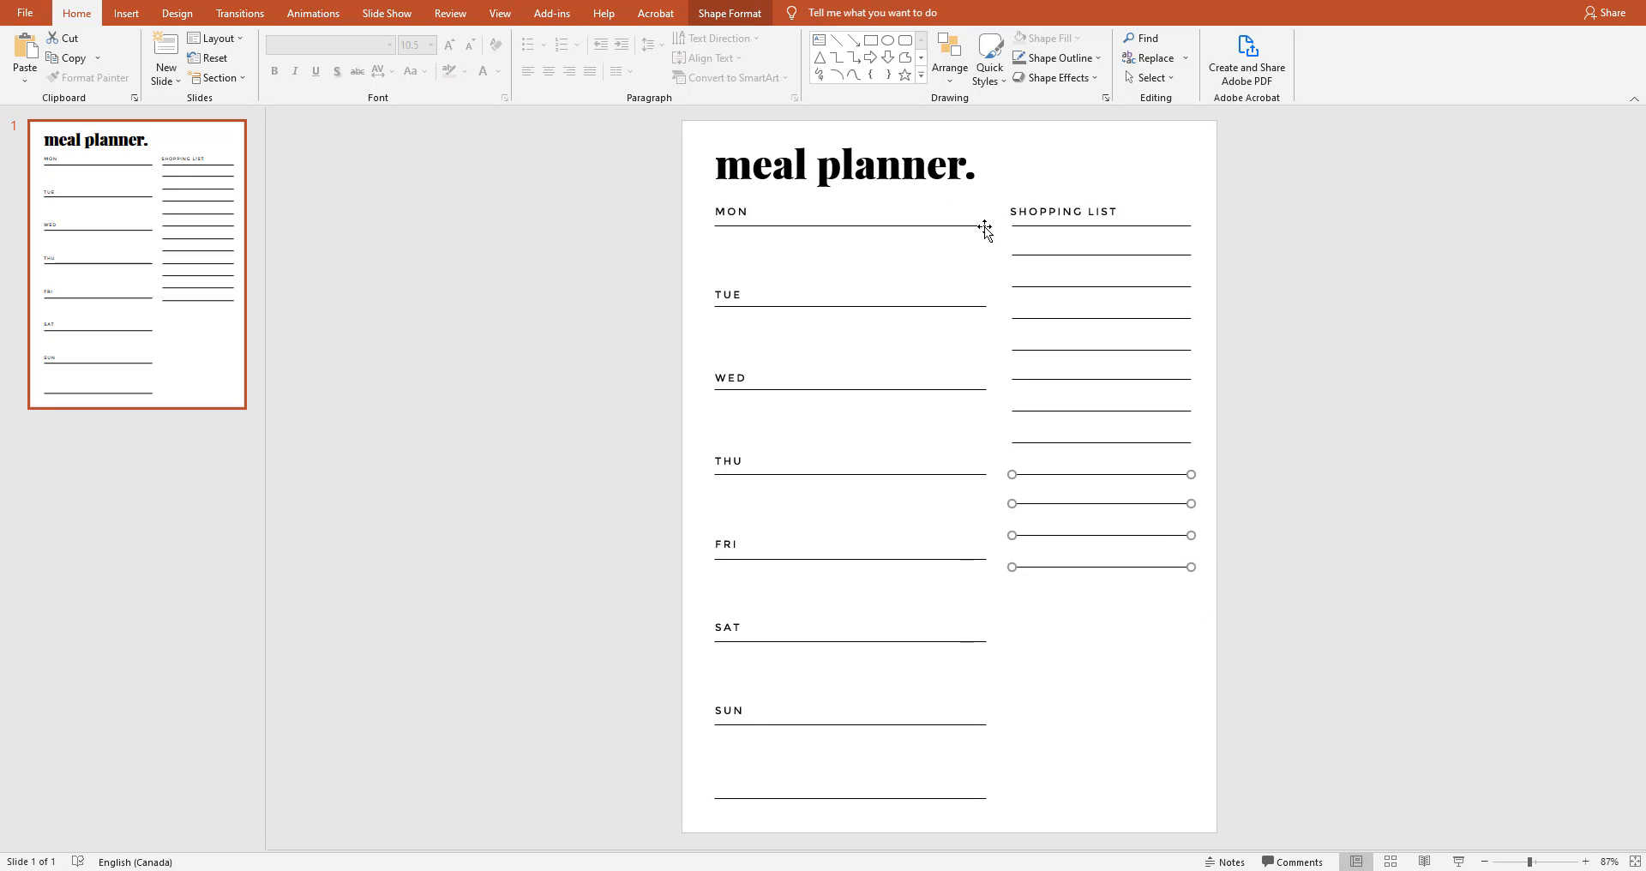
# Select all twelve shopping list lines and distribute them vertically
pyautogui.moveTo(1212, 218); pyautogui.dragTo(1008, 593)
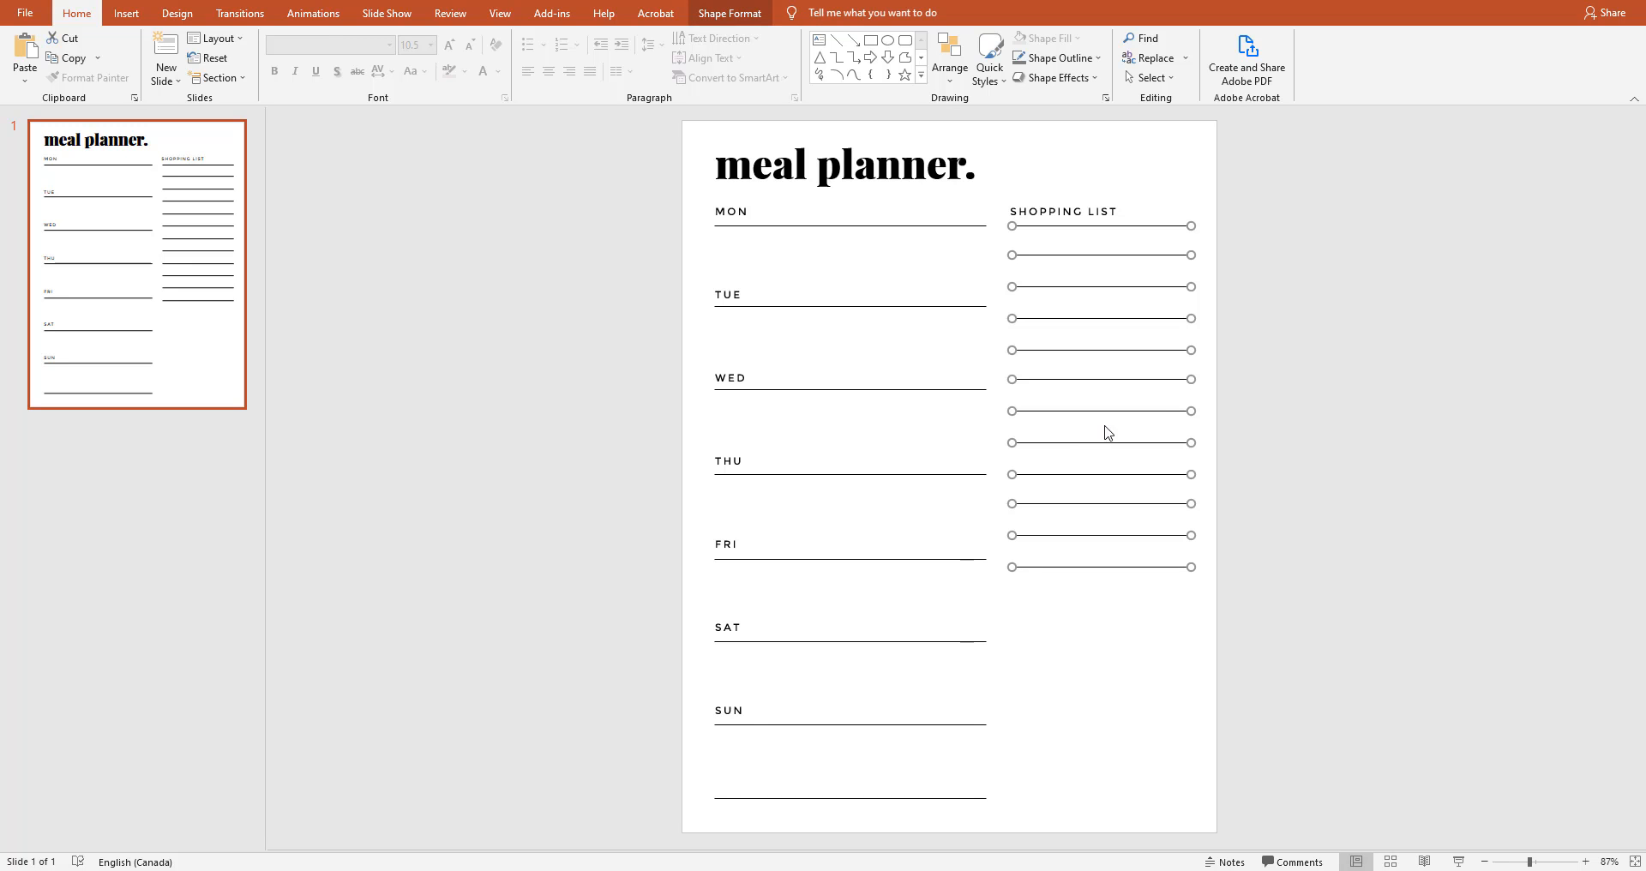
pyautogui.click(729, 13)
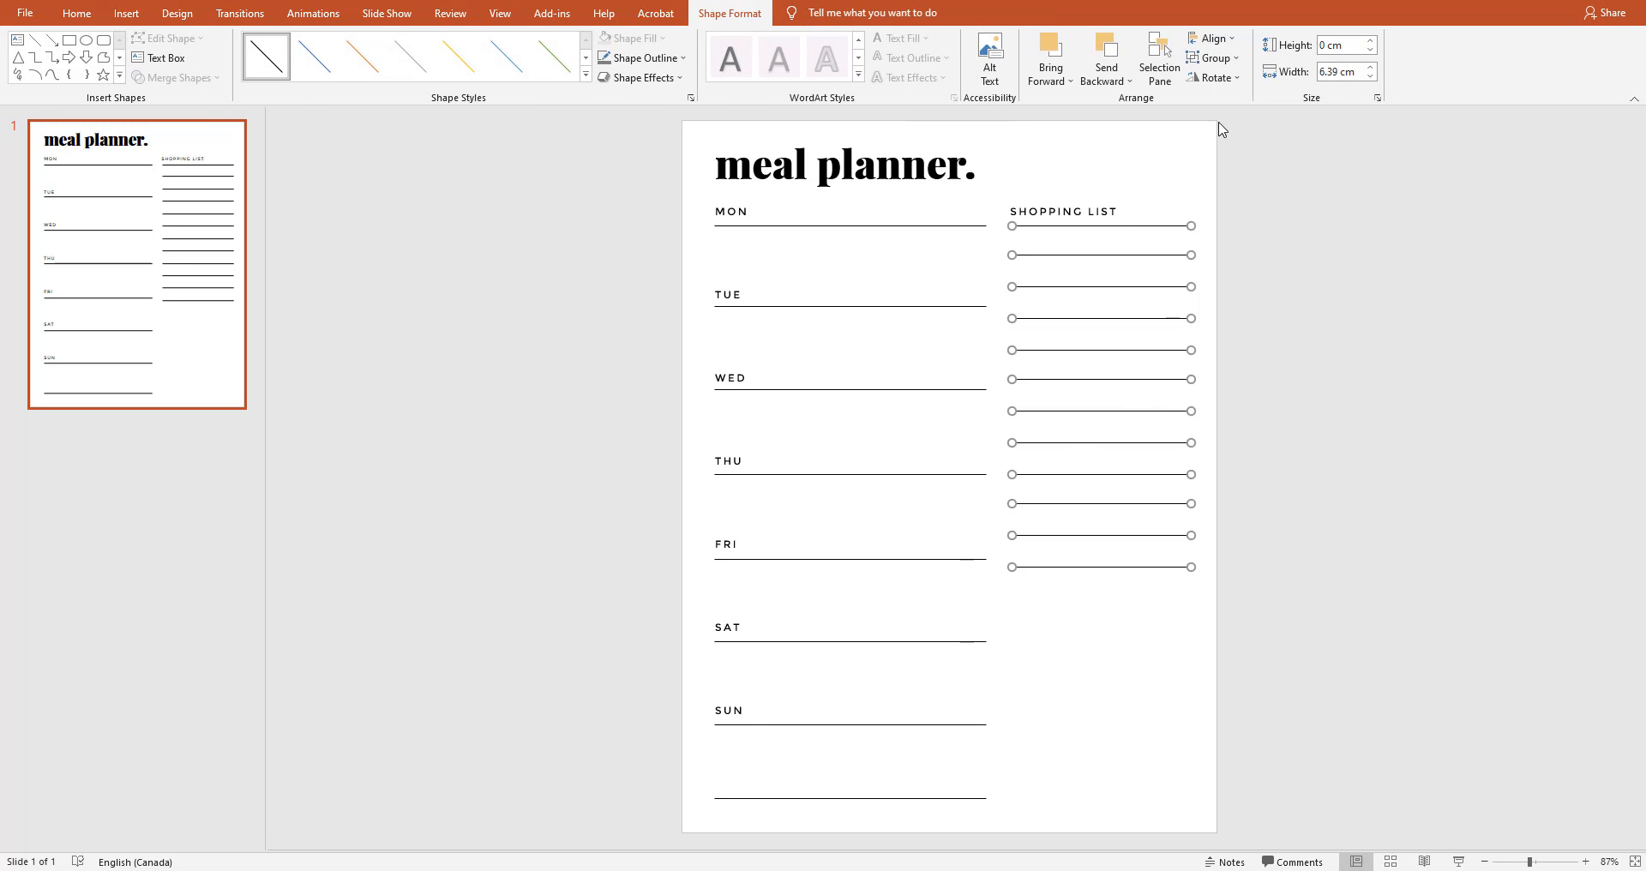
pyautogui.click(1211, 39)
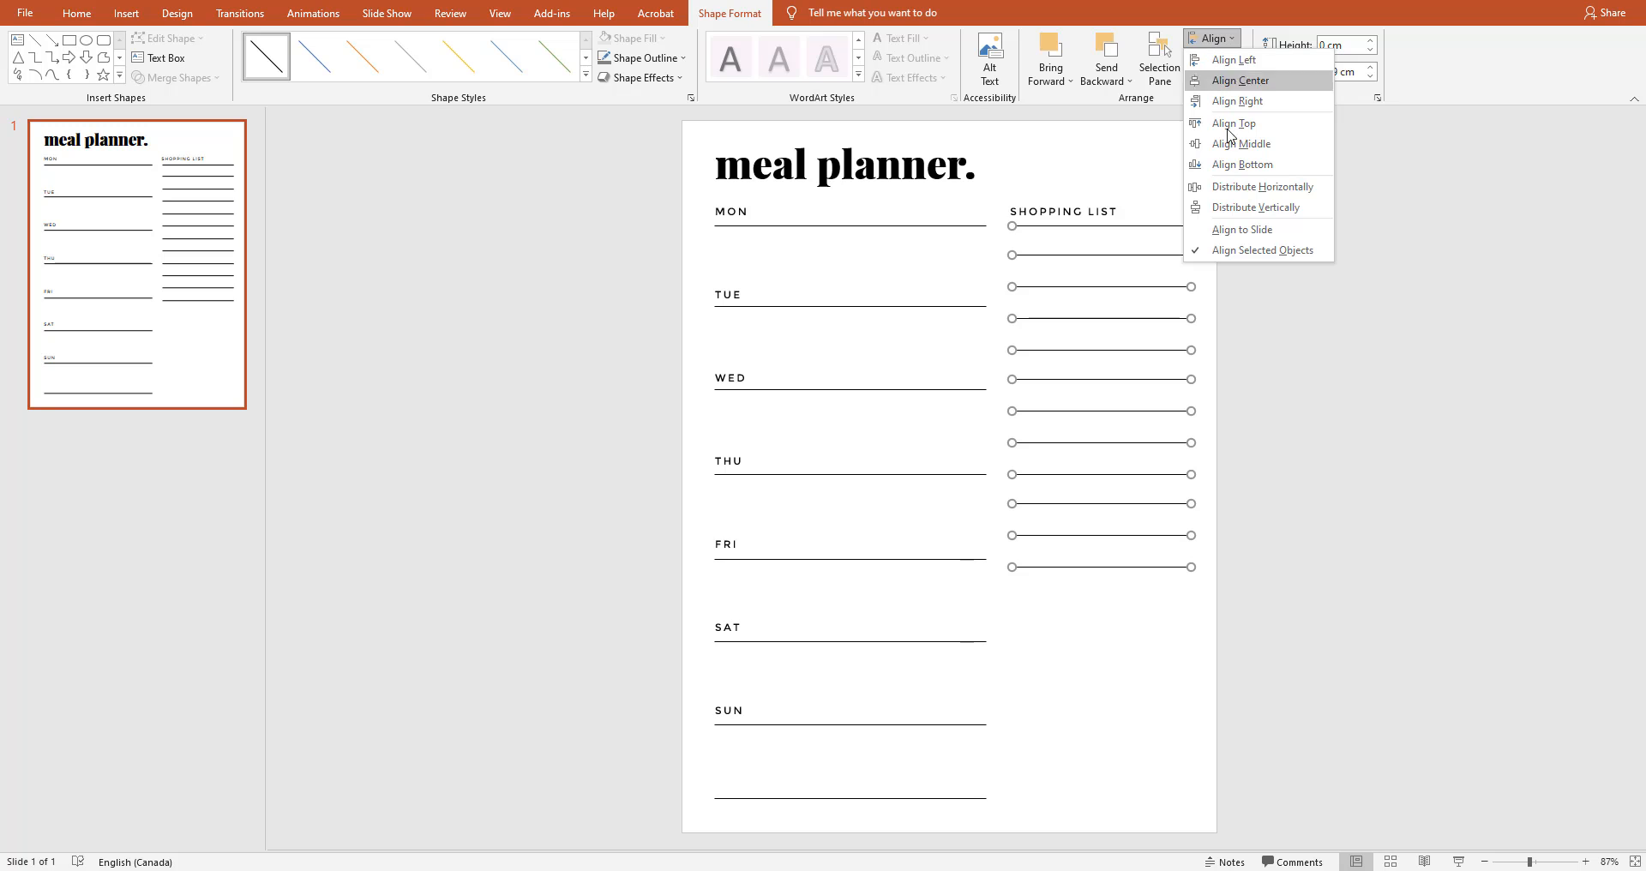
pyautogui.click(1234, 208)
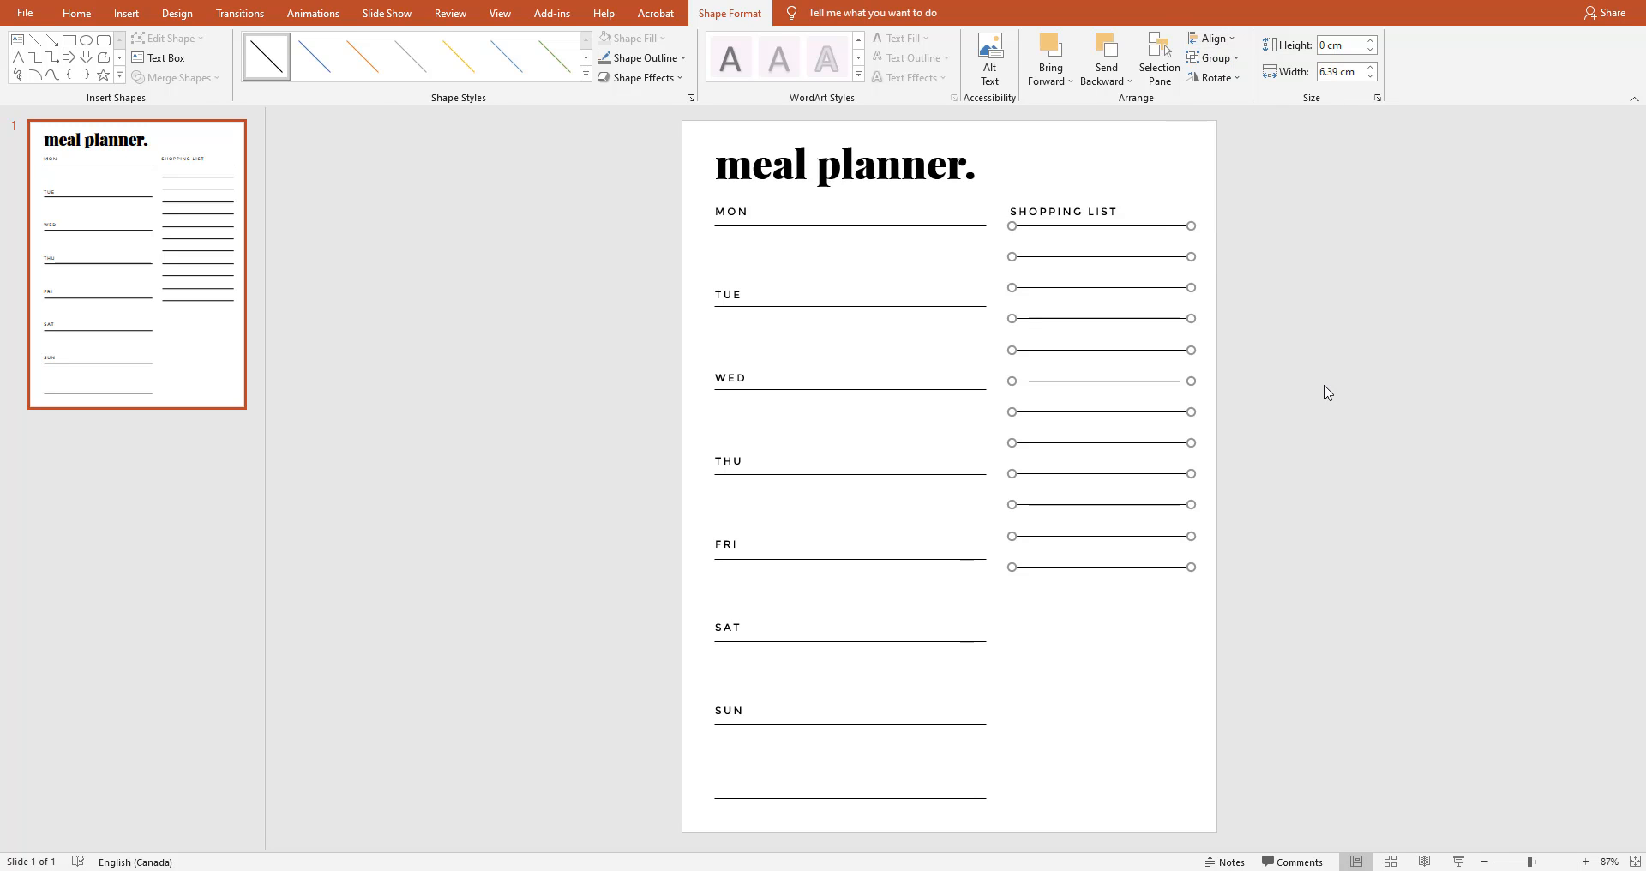
# Draw a rectangle about 7.74 cm high and 6.39 cm wide in the space below the shopping list lines
pyautogui.click(1250, 527)
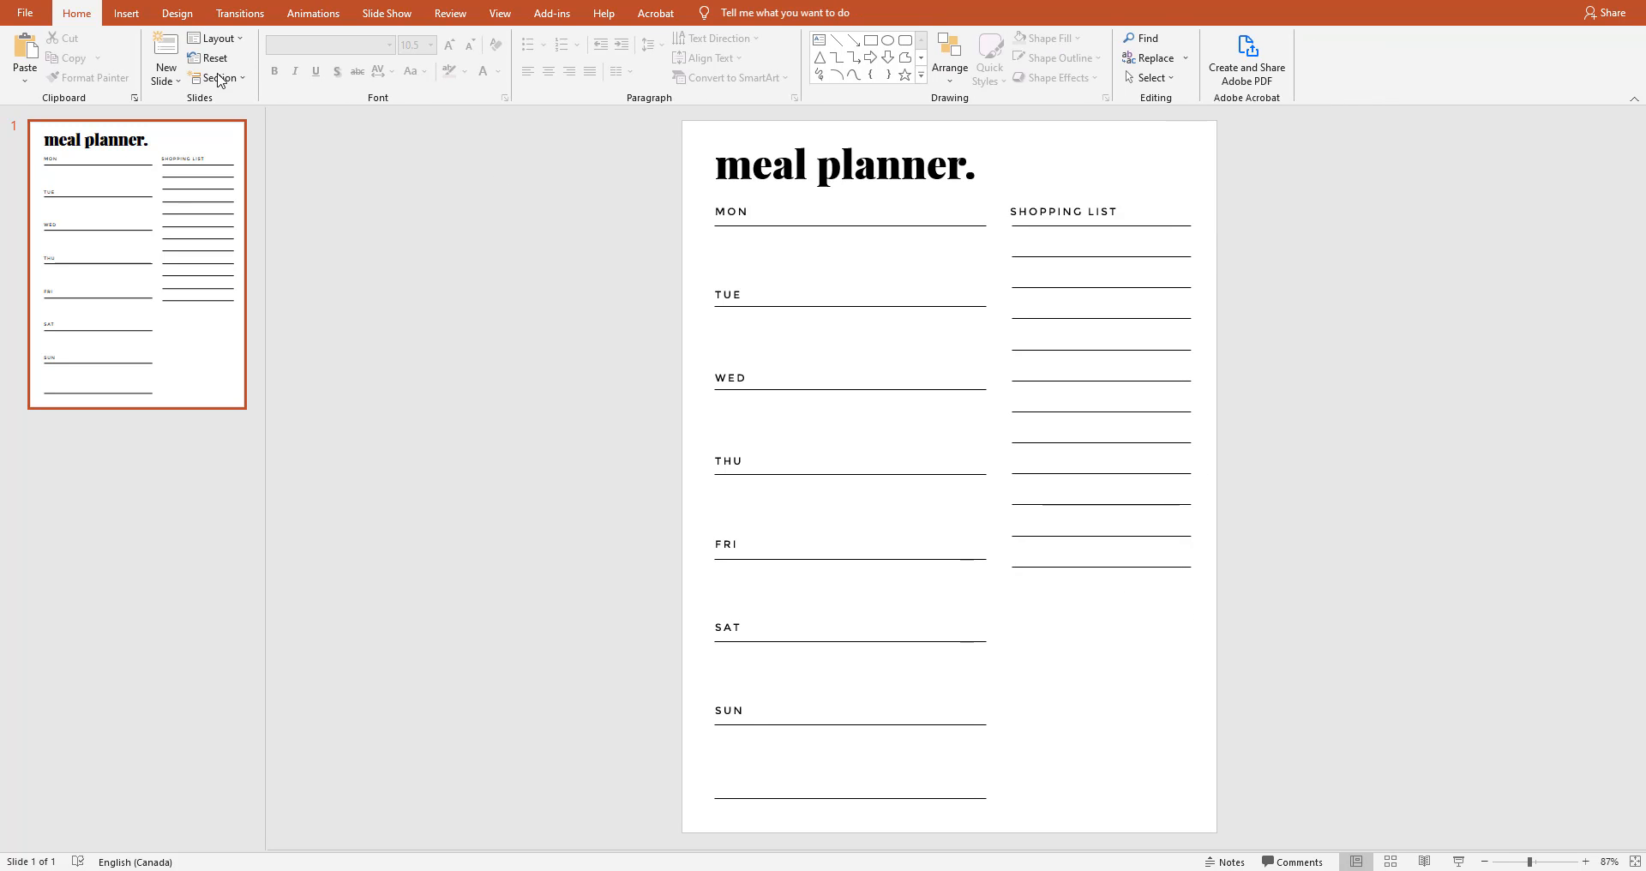
pyautogui.click(126, 13)
pyautogui.click(276, 56)
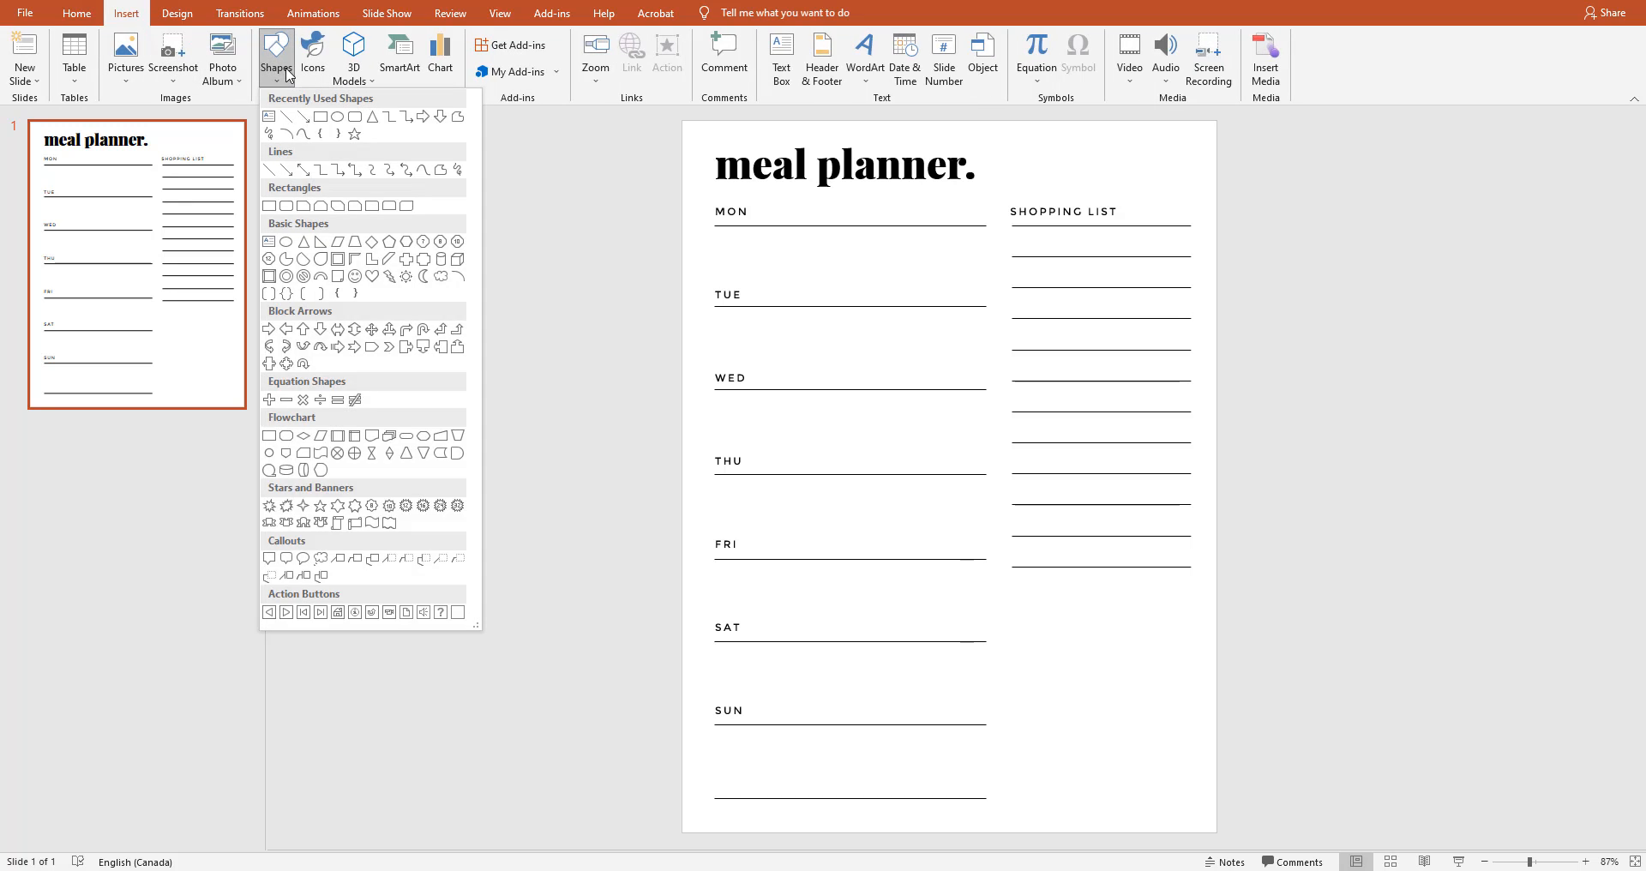
pyautogui.click(321, 117)
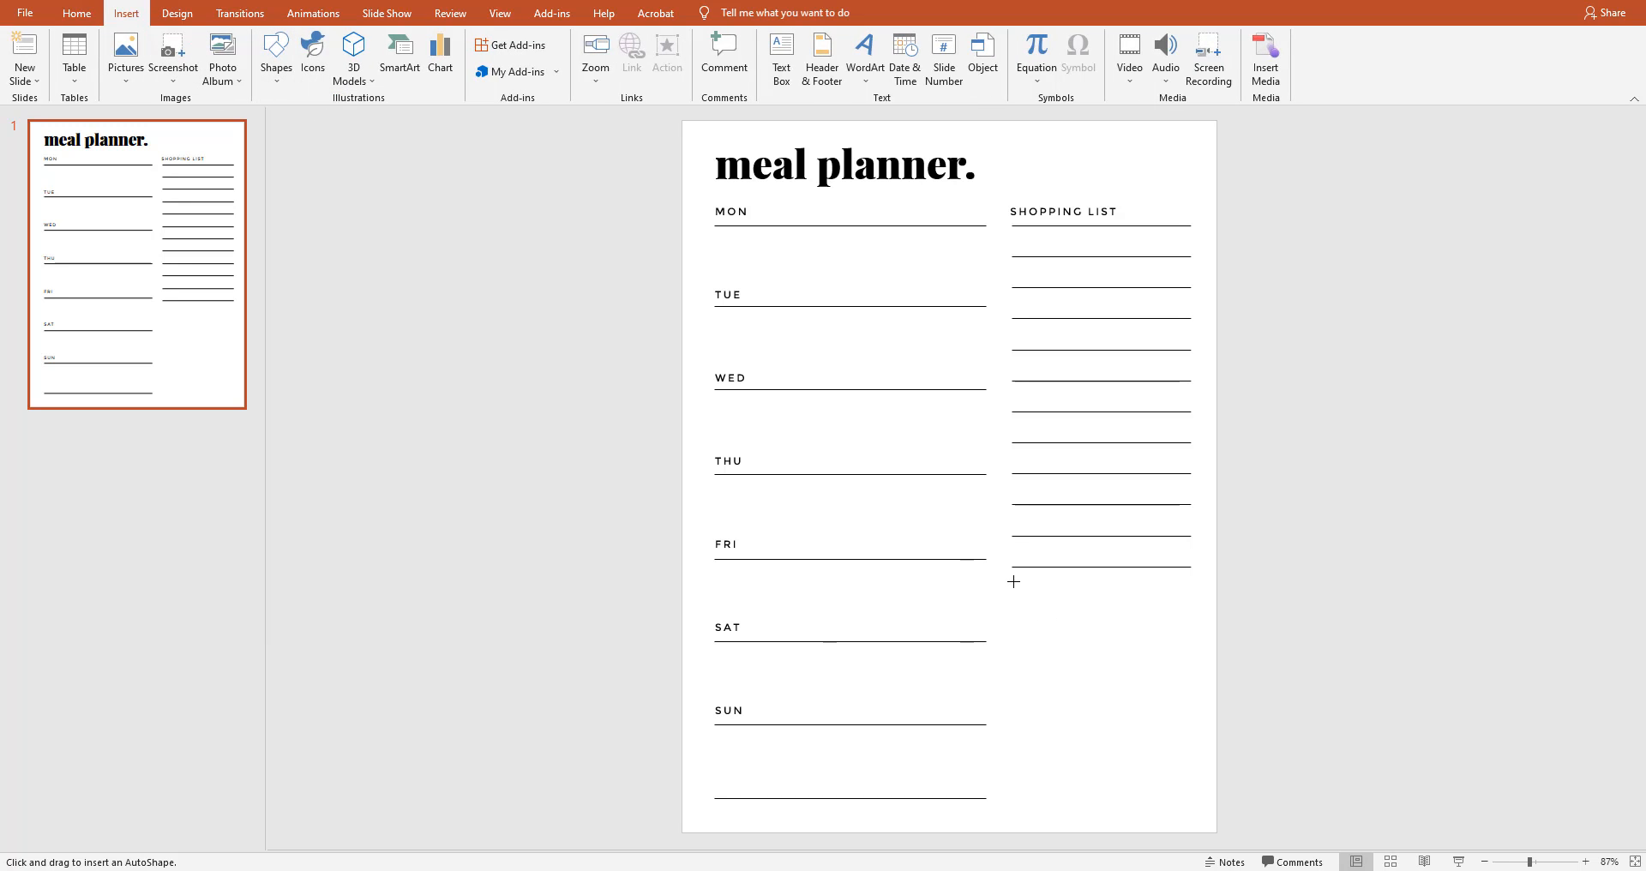
pyautogui.moveTo(1011, 582); pyautogui.dragTo(1191, 799)
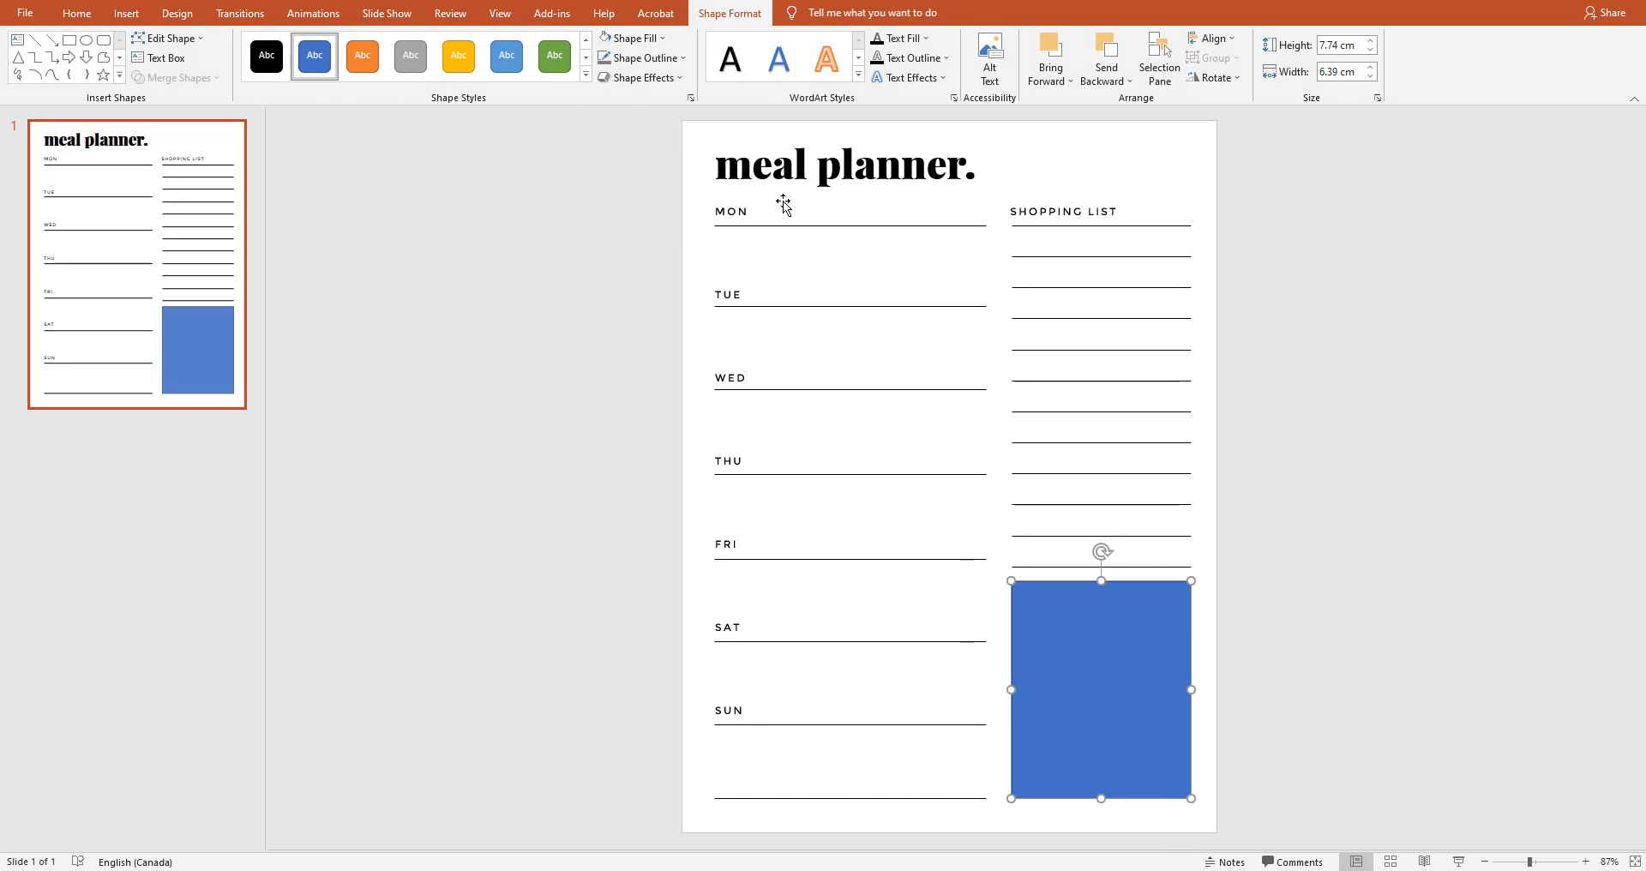
# Give the rectangle below the shopping list a light grey fill and a thin grey outline
pyautogui.click(605, 58)
pyautogui.click(605, 39)
pyautogui.click(1307, 474)
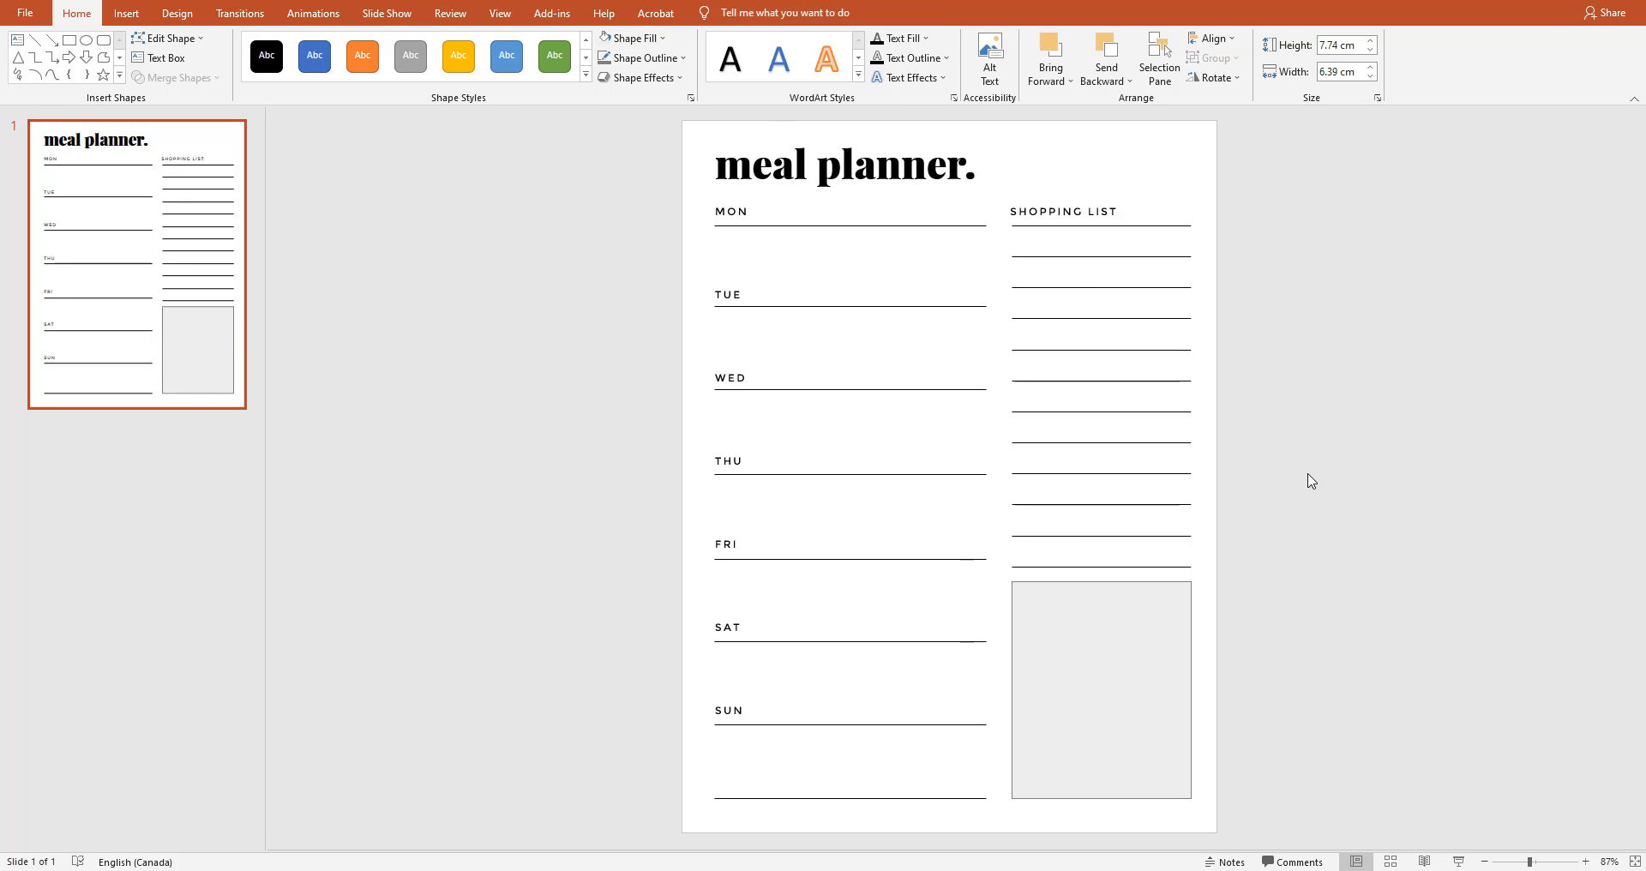
# Copy the SHOPPING LIST heading to the upper part of the grey box and change its text to NOTES
pyautogui.click(1056, 212)
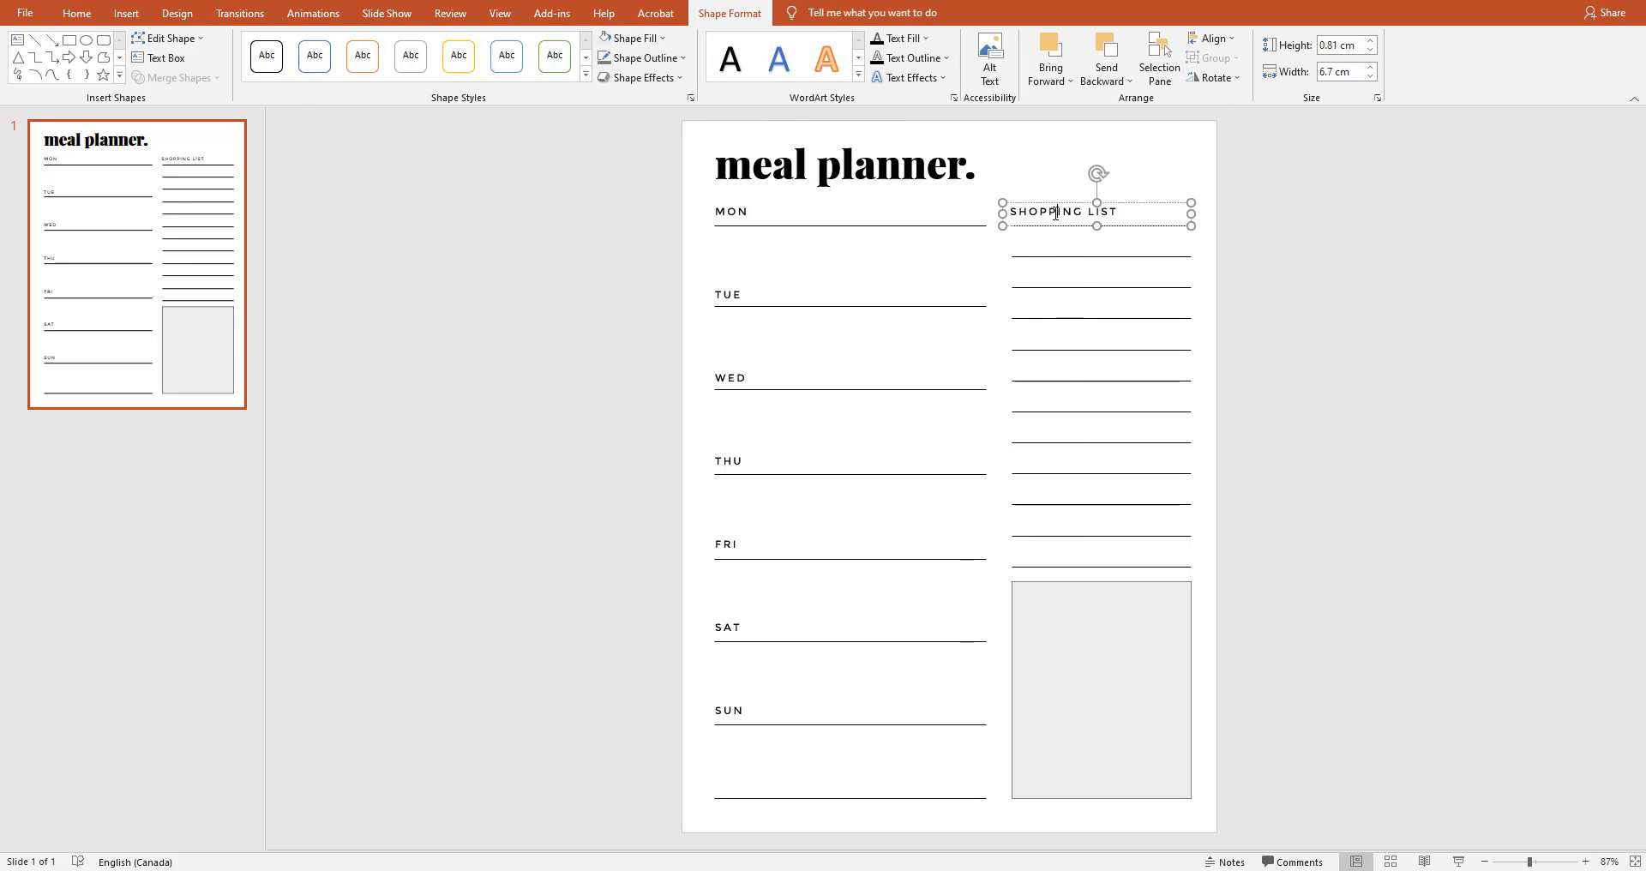
pyautogui.moveTo(1057, 210); pyautogui.dragTo(1087, 595)
pyautogui.doubleClick(1087, 595)
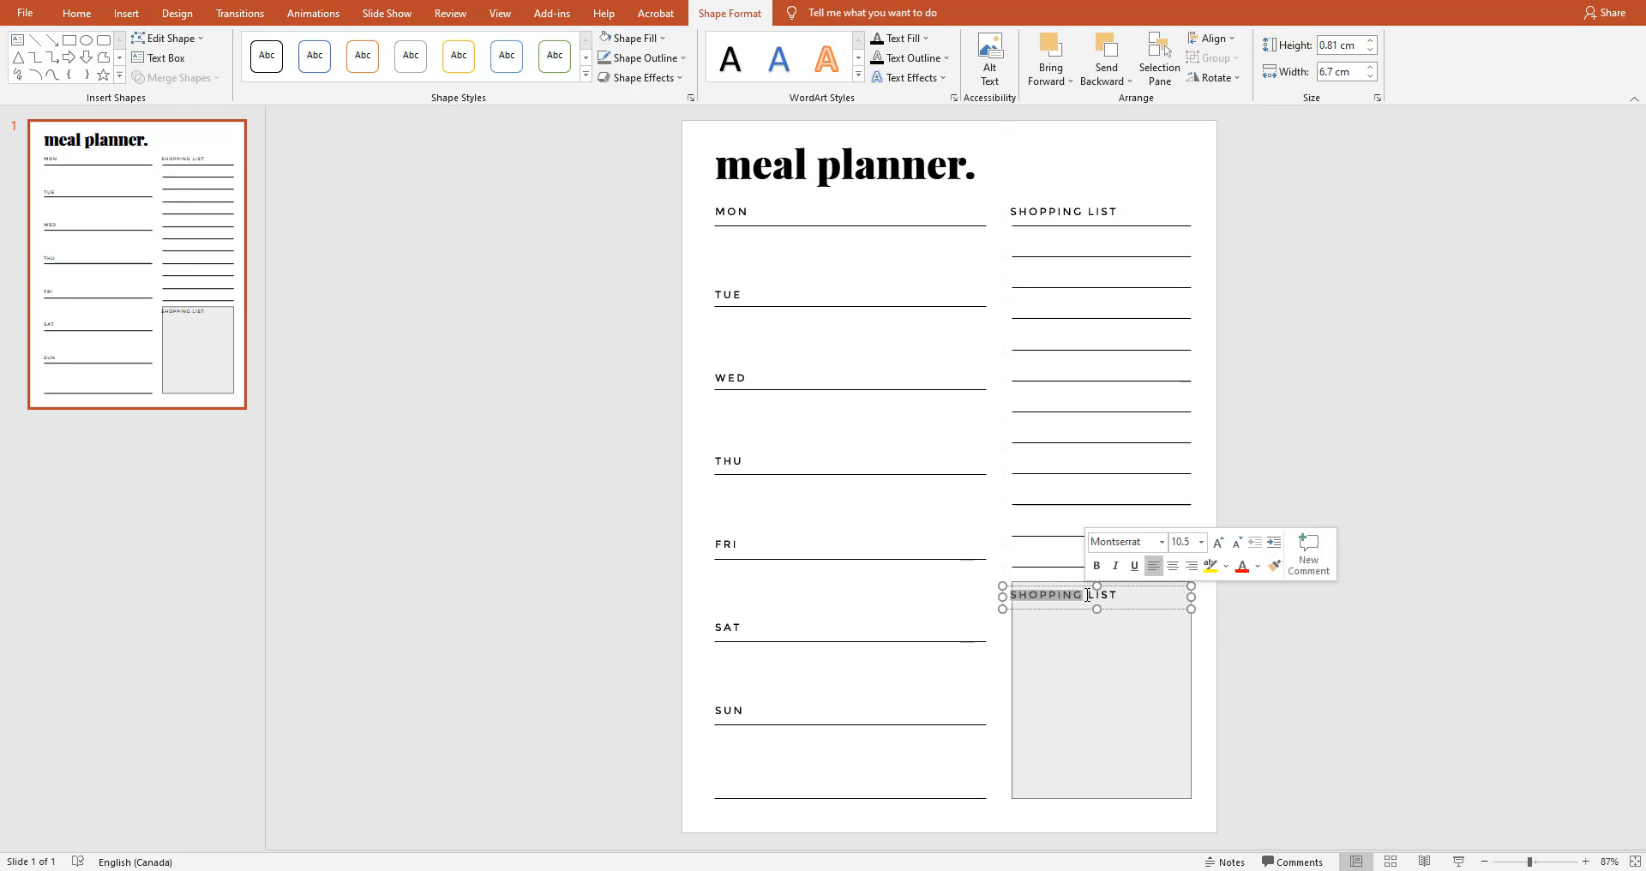
pyautogui.tripleClick(1087, 595)
pyautogui.write('NOTES')
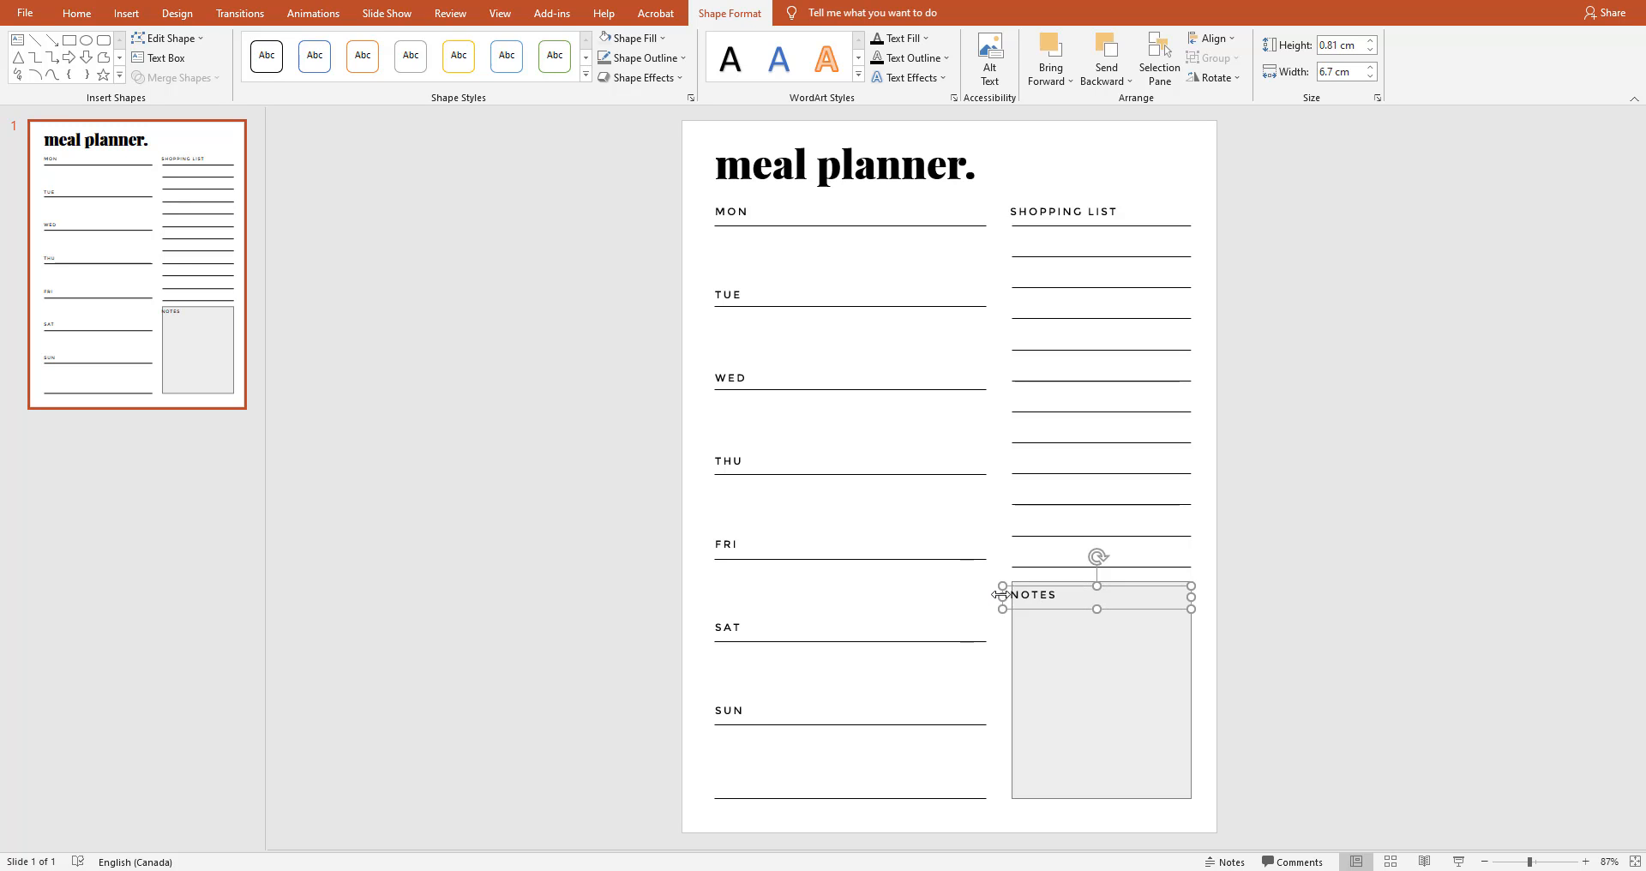
# Narrow the NOTES text box to the grey box's width of 6.39 cm and center its text
pyautogui.moveTo(1001, 594); pyautogui.dragTo(1012, 593)
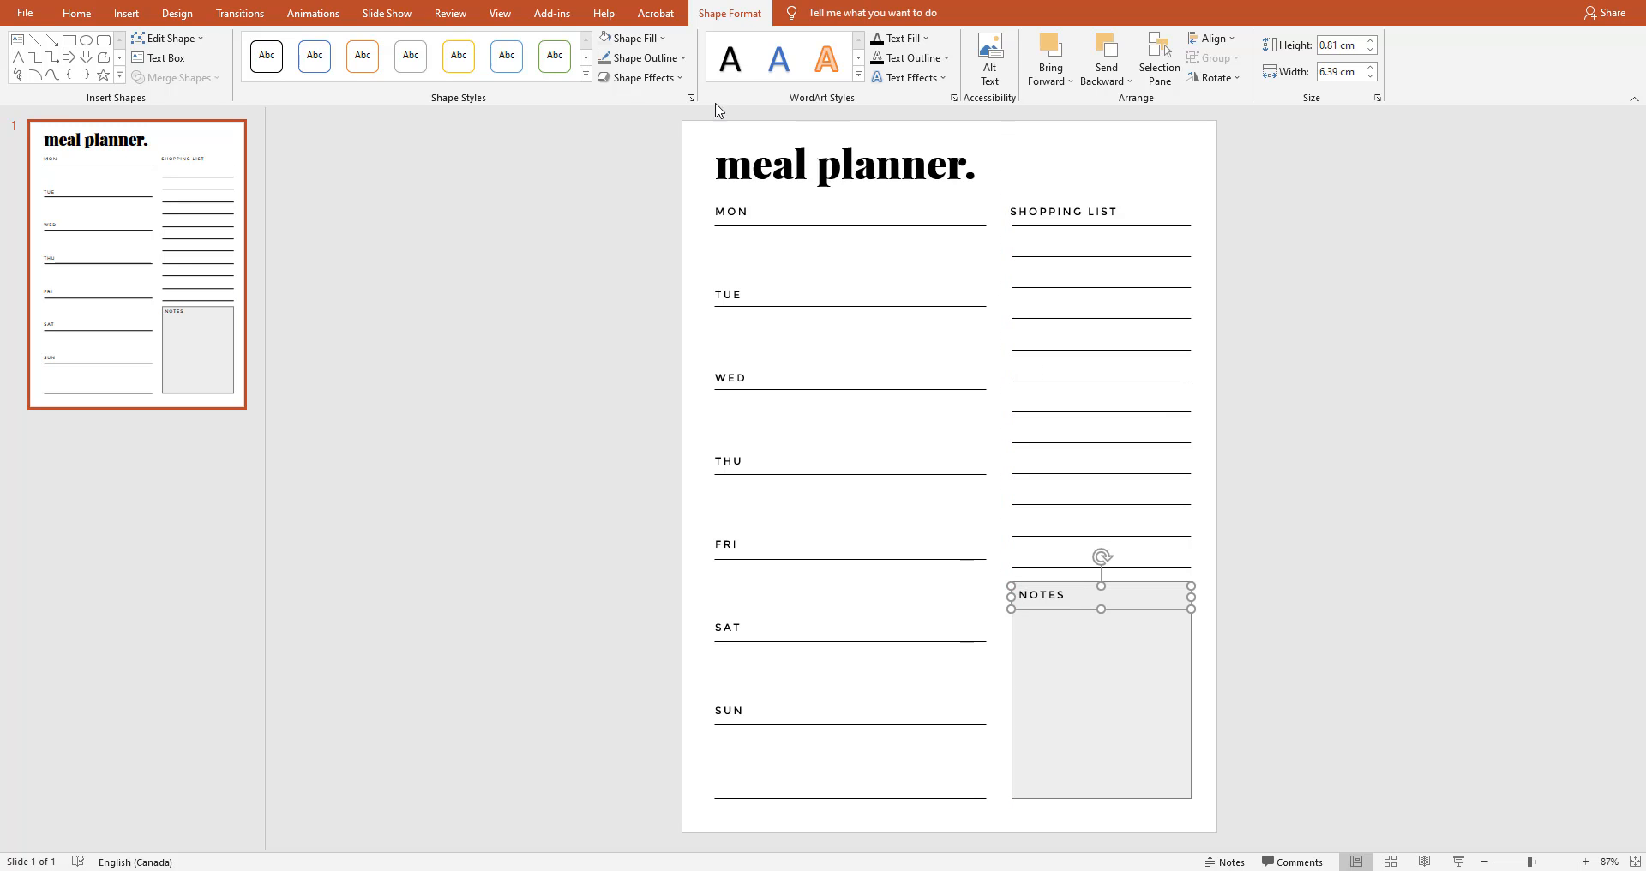
pyautogui.click(77, 14)
pyautogui.click(548, 72)
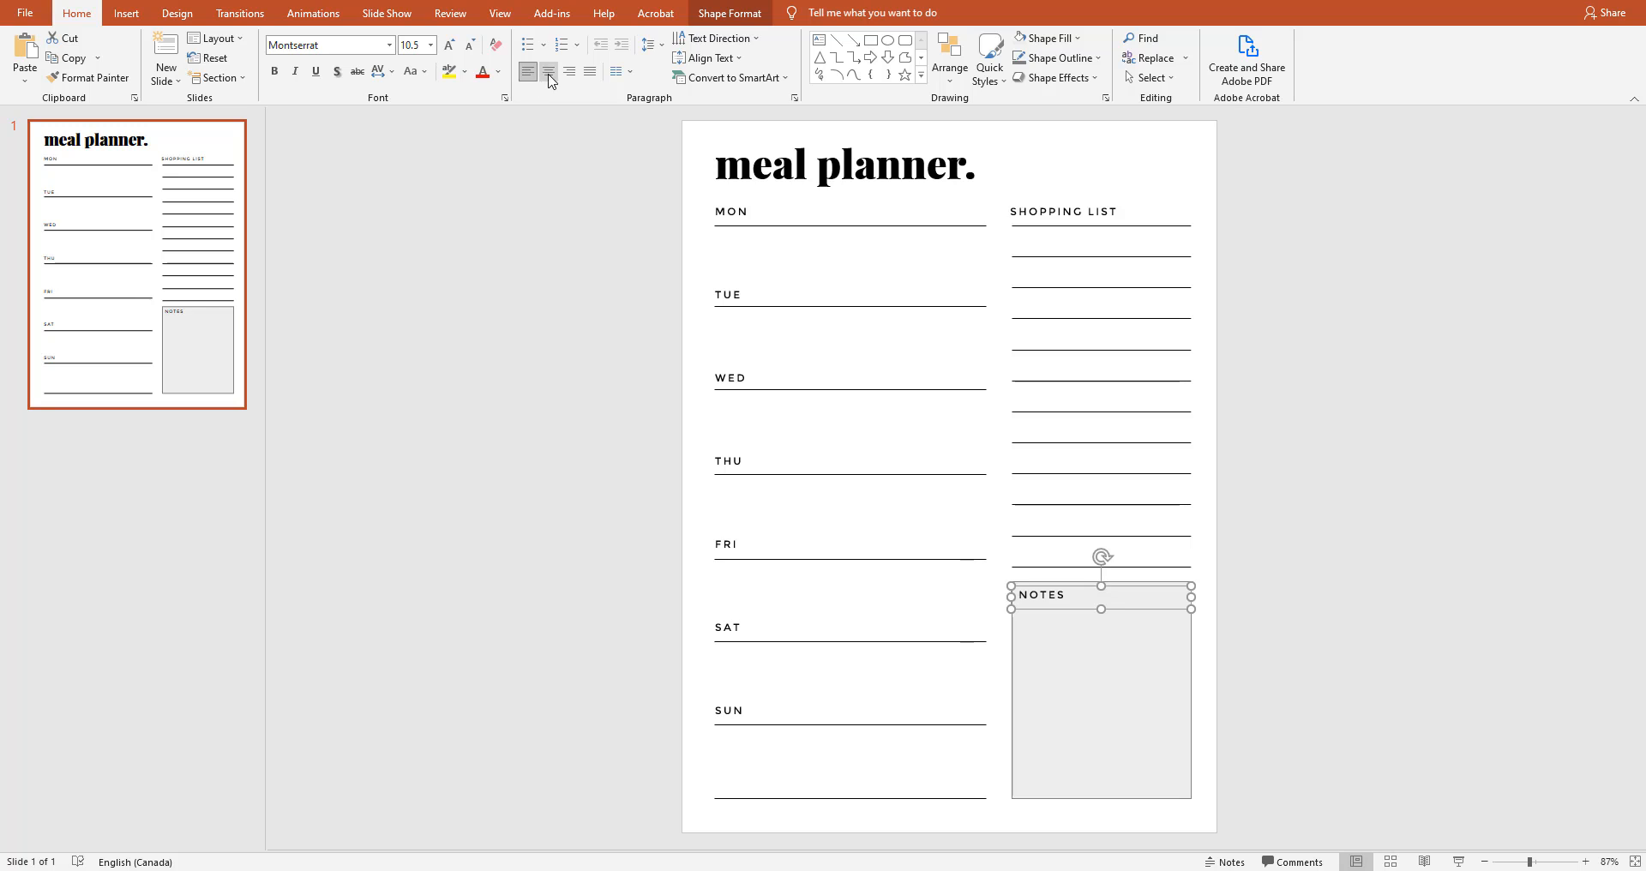
pyautogui.click(1355, 635)
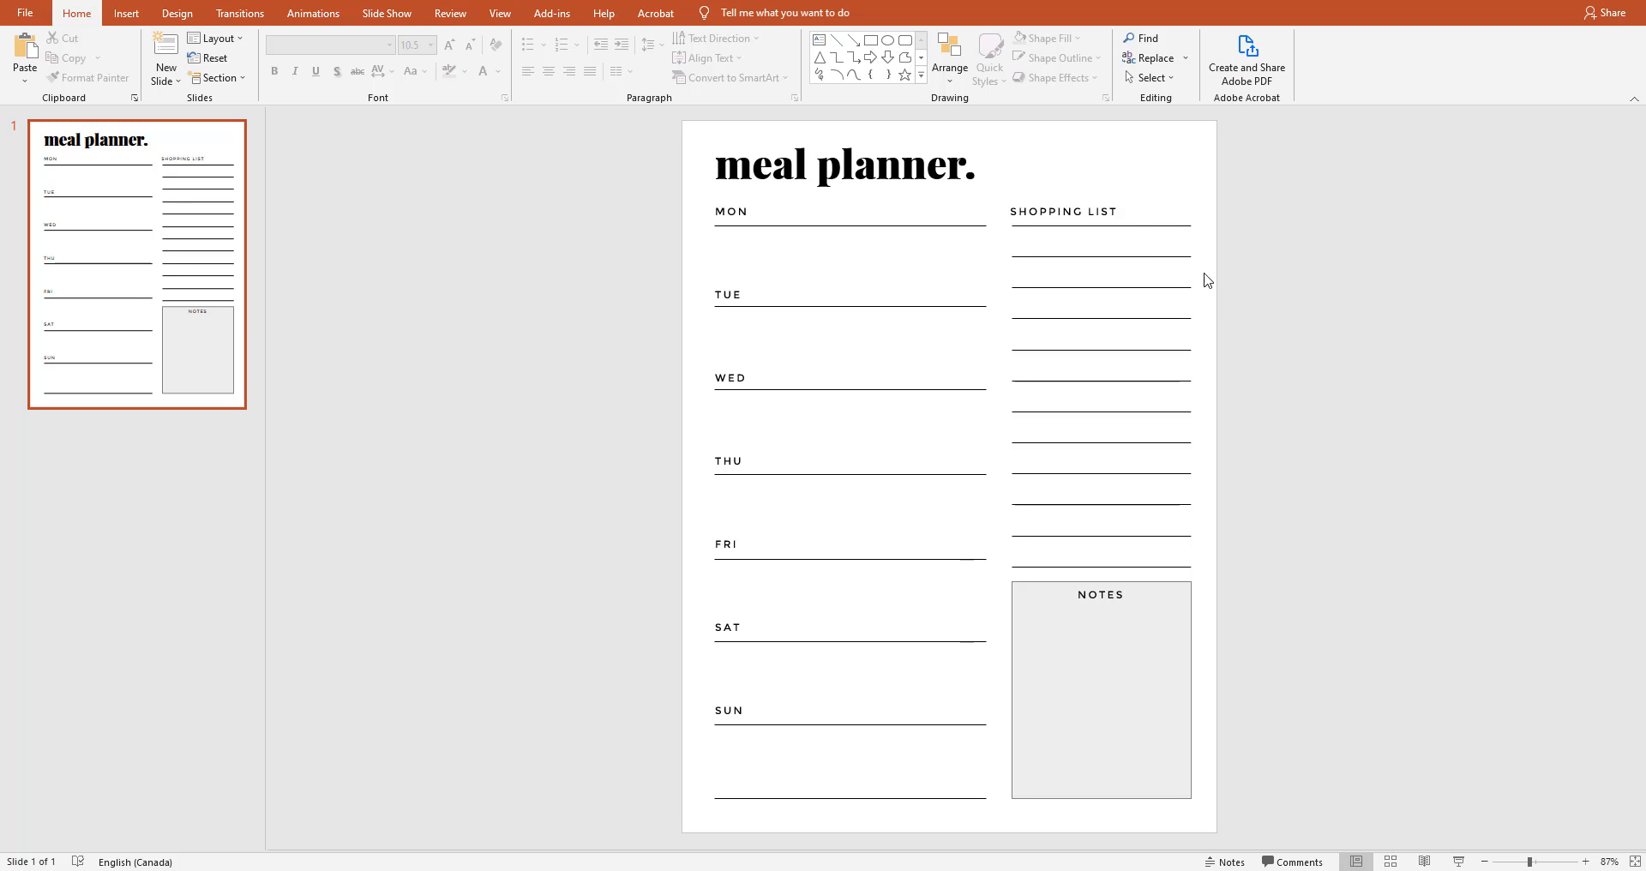
# Copy the SHOPPING LIST heading up beside the meal planner title and change its text to WEEK:
pyautogui.click(1105, 208)
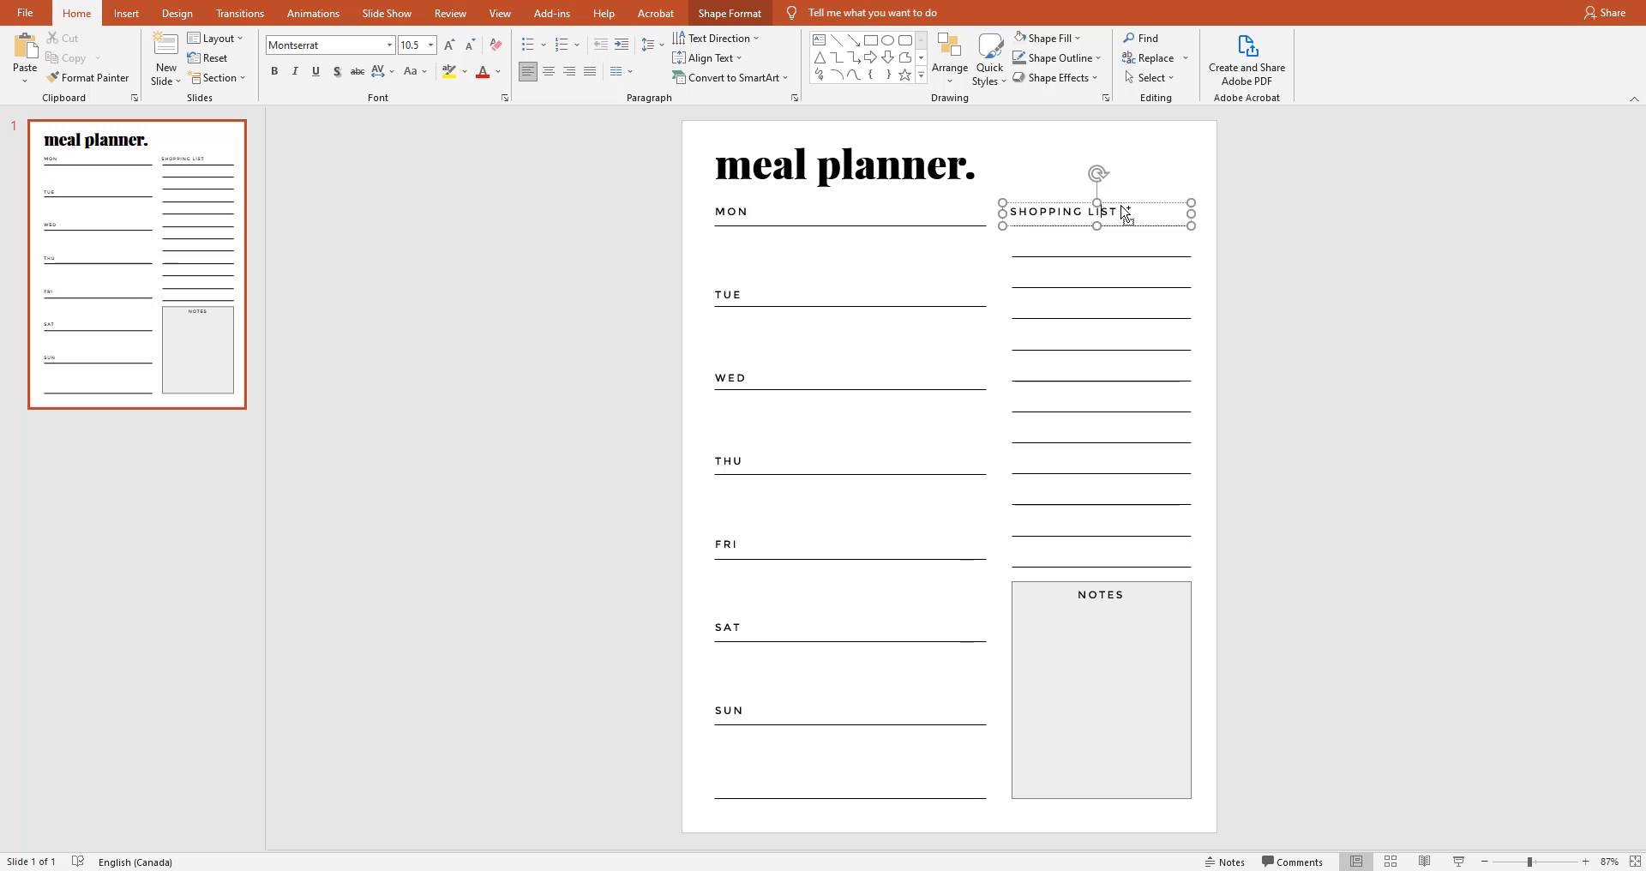
pyautogui.moveTo(1124, 211); pyautogui.dragTo(1115, 174)
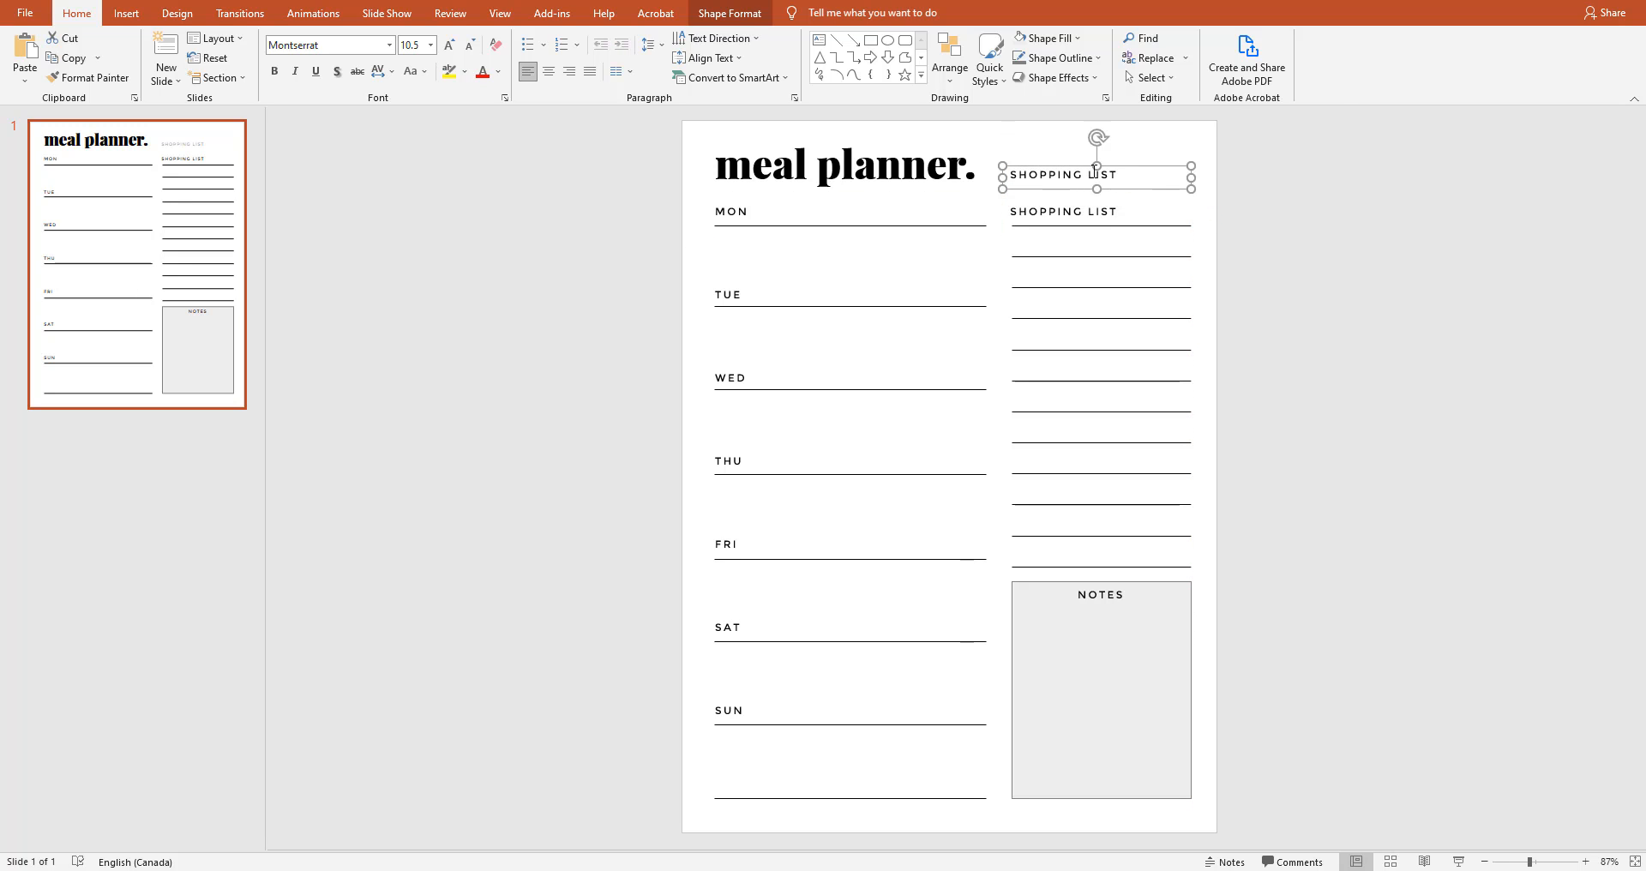
pyautogui.tripleClick(1095, 174)
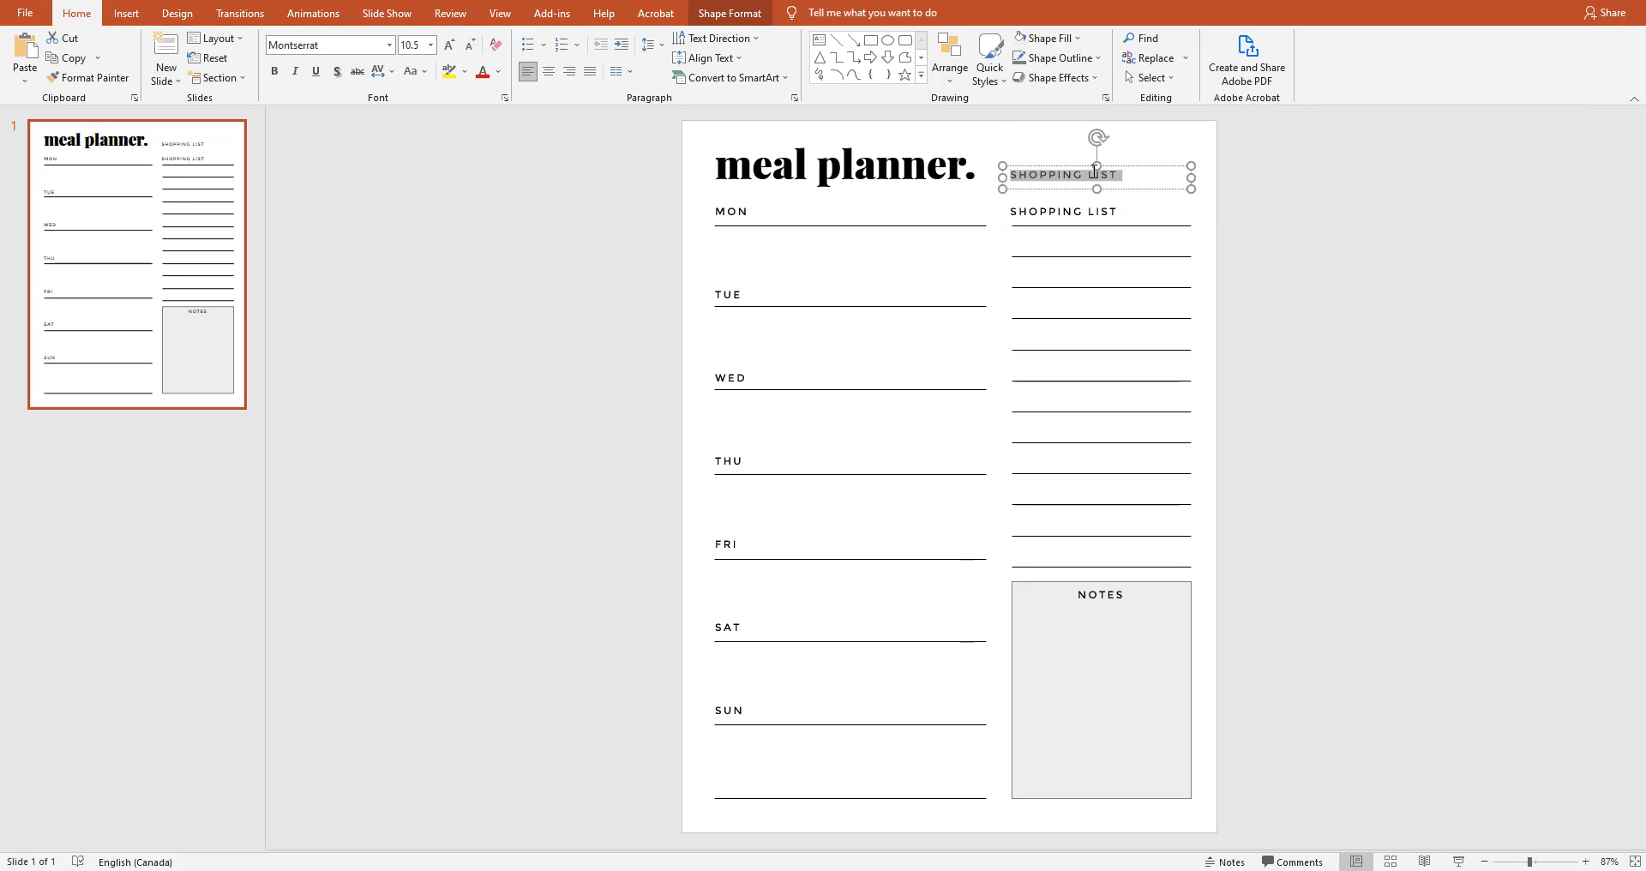
pyautogui.write('WEEK:')
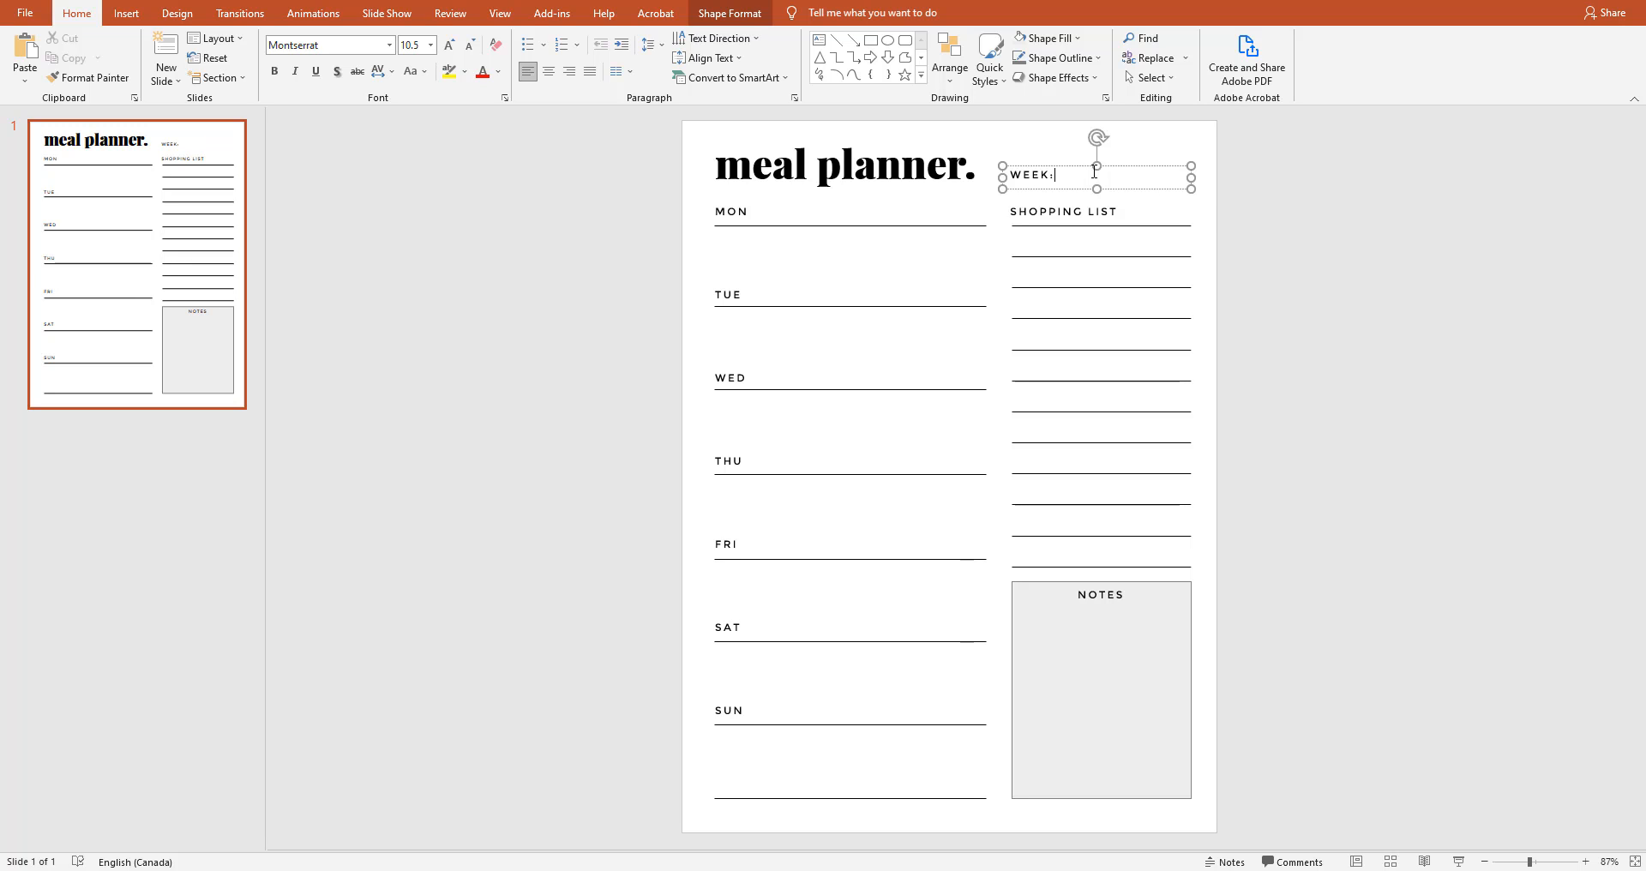
pyautogui.click(1231, 224)
# Copy the line under SHOPPING LIST up to the WEEK: label and shorten it to start after the label
pyautogui.click(1165, 226)
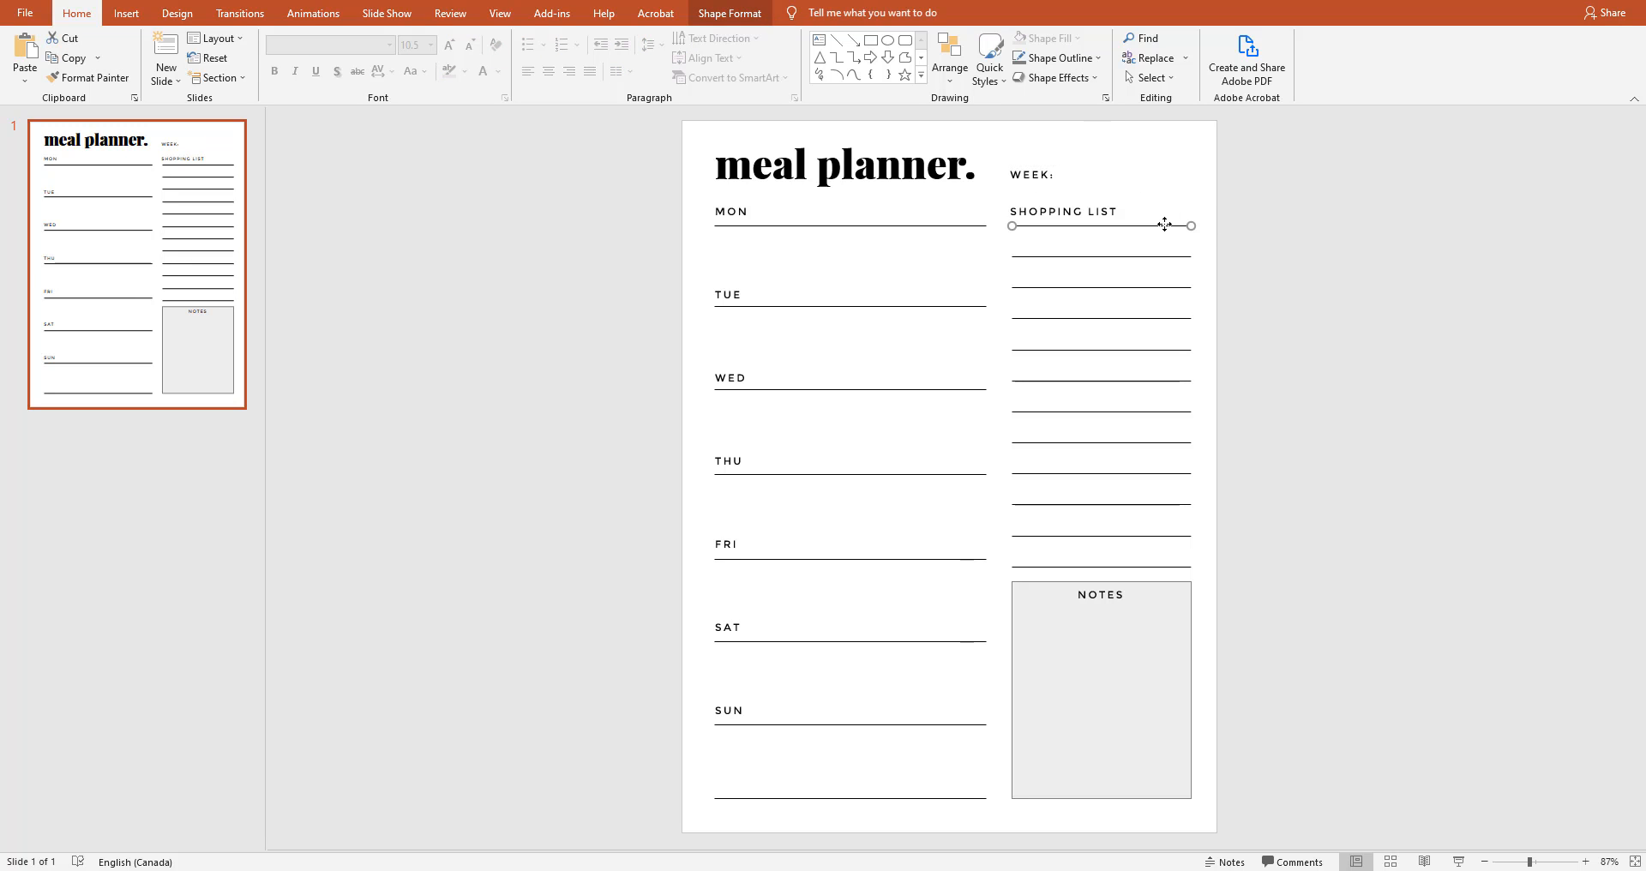
pyautogui.moveTo(1165, 225); pyautogui.dragTo(1163, 181)
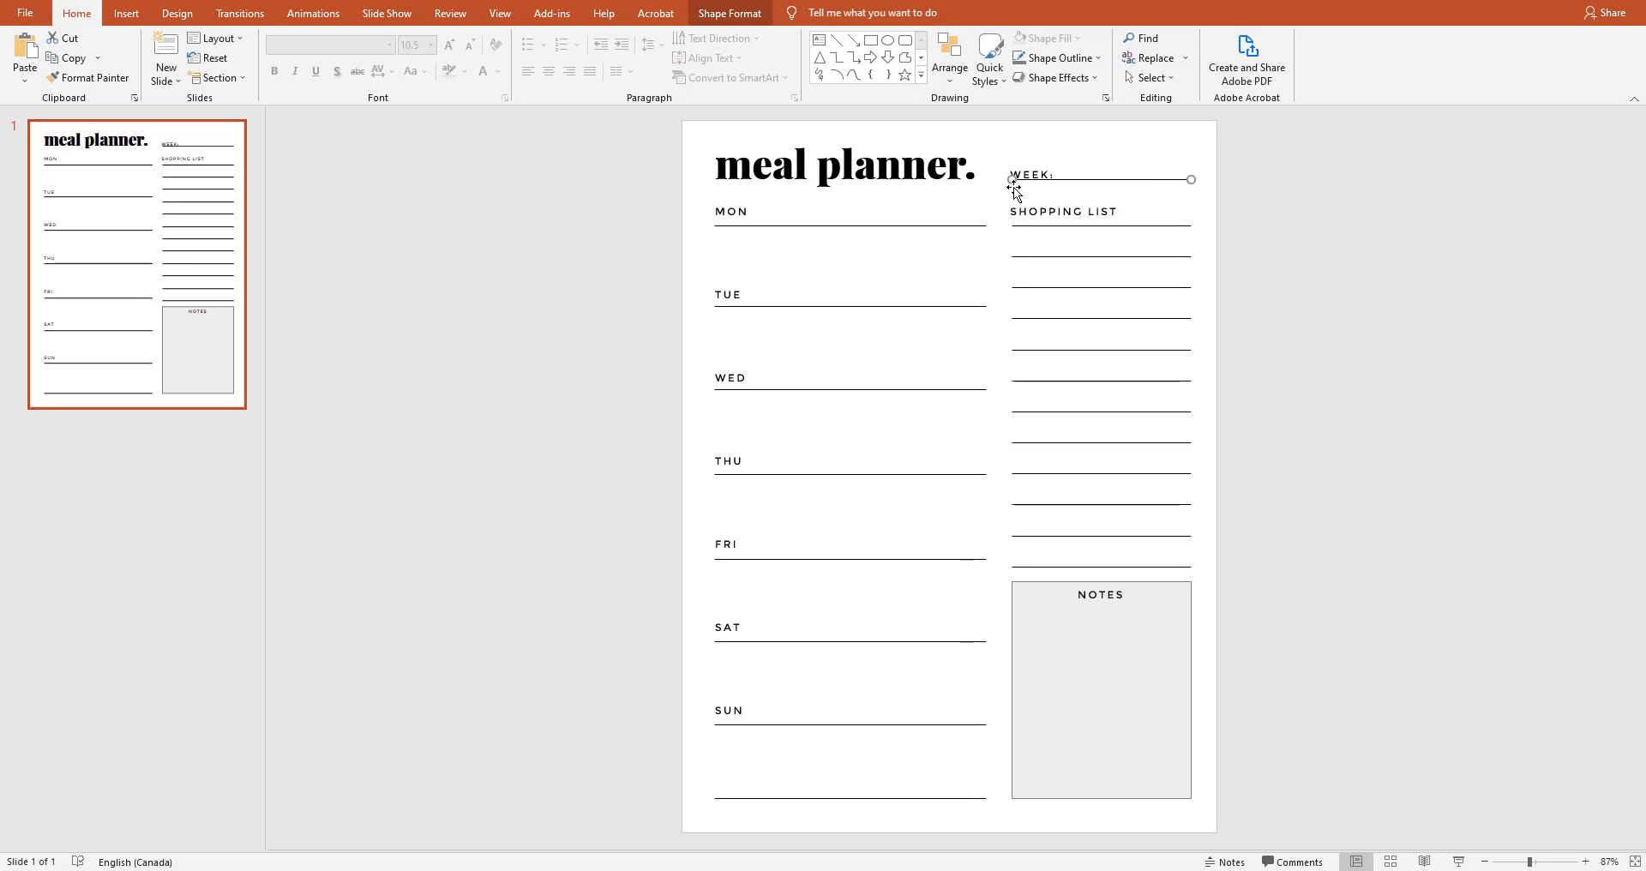
pyautogui.moveTo(1013, 180); pyautogui.dragTo(1061, 182)
pyautogui.click(1337, 280)
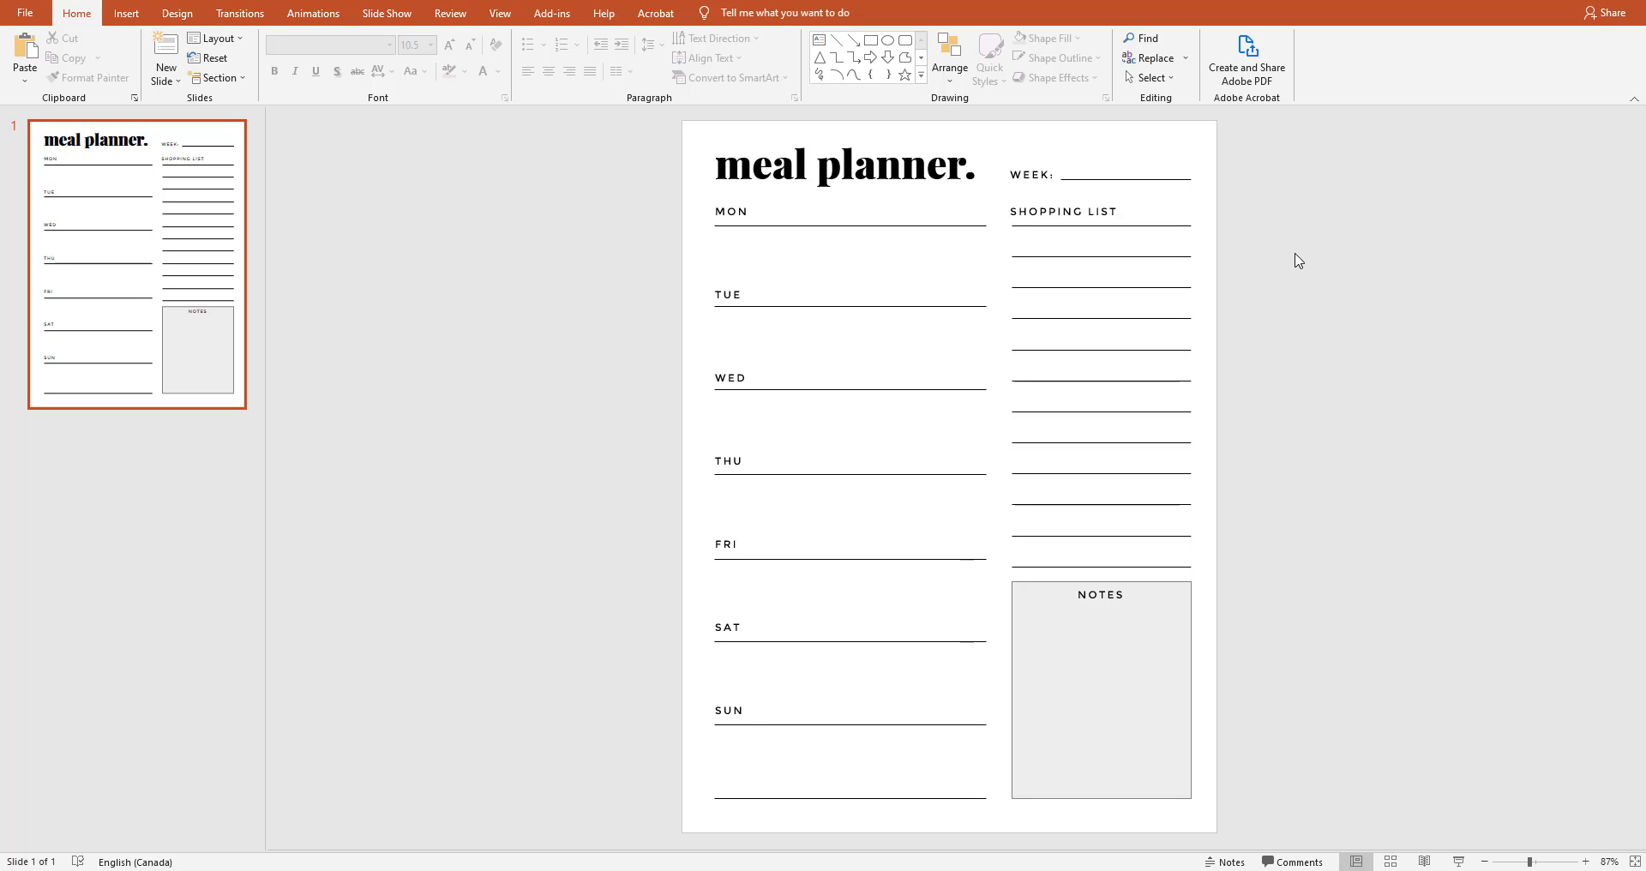
# Draw a checkbox square of about 0.58 cm at the start of the first shopping list row and make it an empty outlined box
pyautogui.scroll(2, 1451, 242)
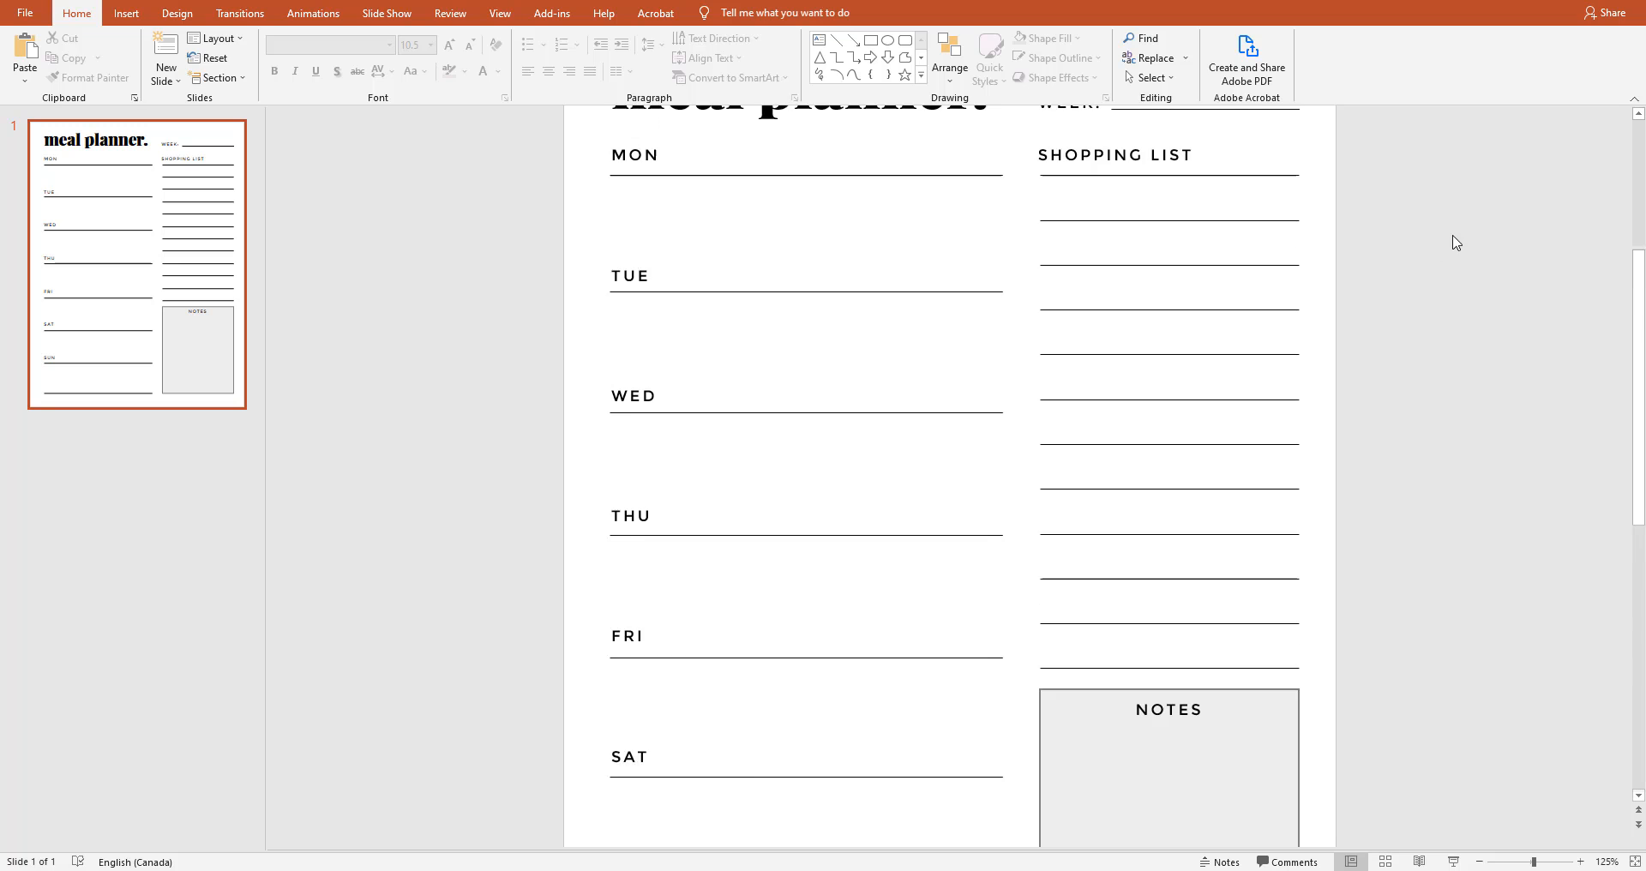
pyautogui.keyDown('ctrl'); pyautogui.scroll(2, 1452, 243); pyautogui.keyUp('ctrl')
pyautogui.scroll(1, 1462, 243)
pyautogui.scroll(1, 1466, 245)
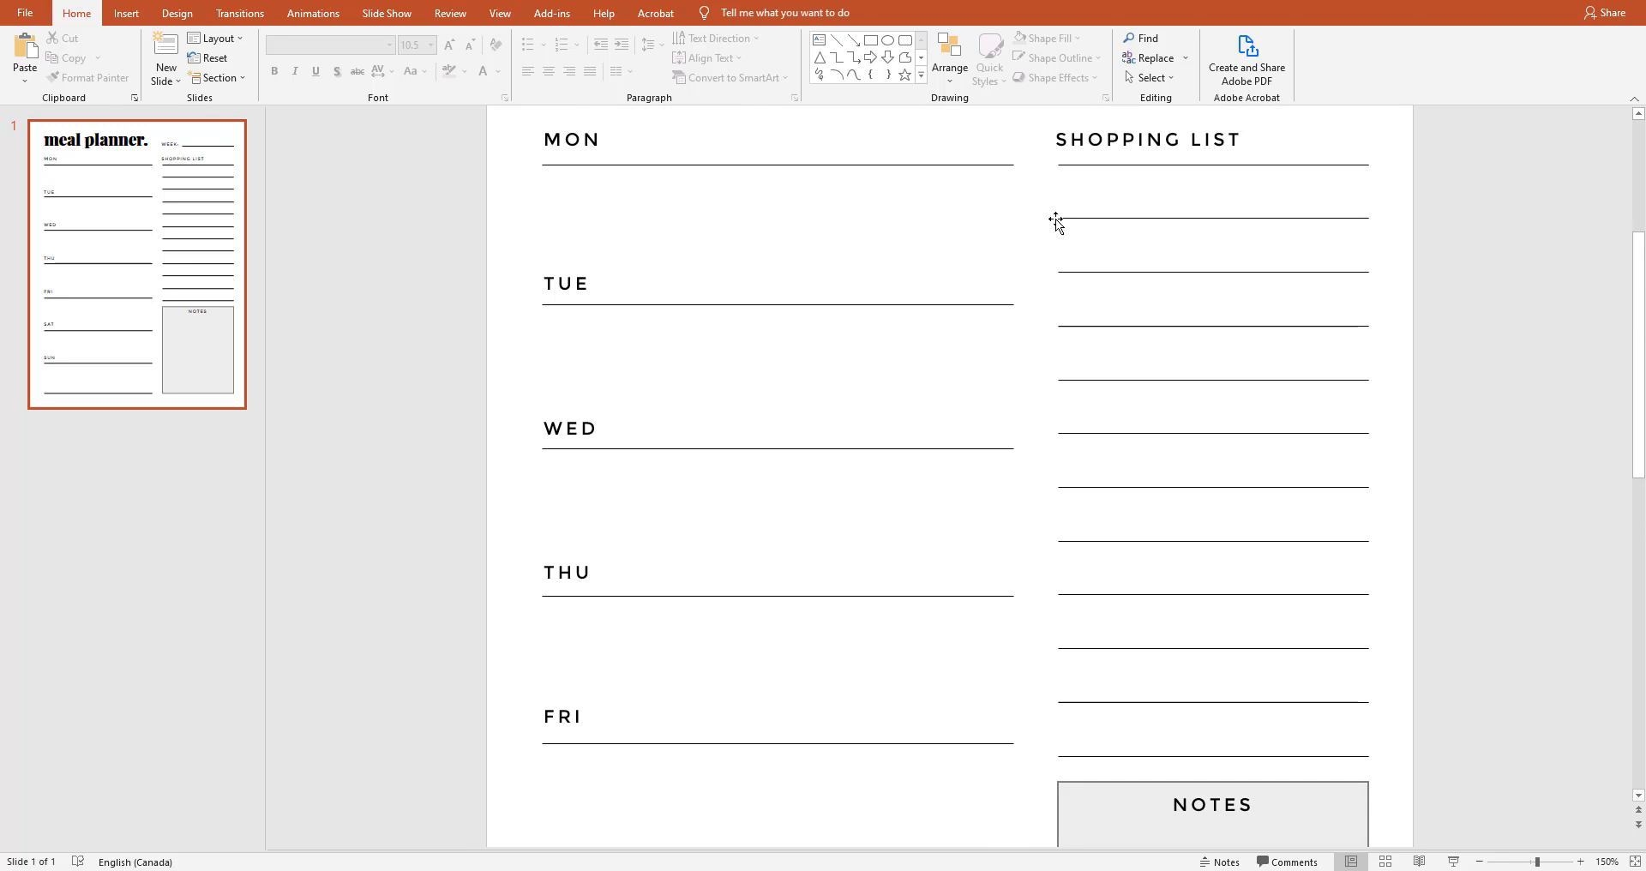
pyautogui.click(126, 13)
pyautogui.click(277, 56)
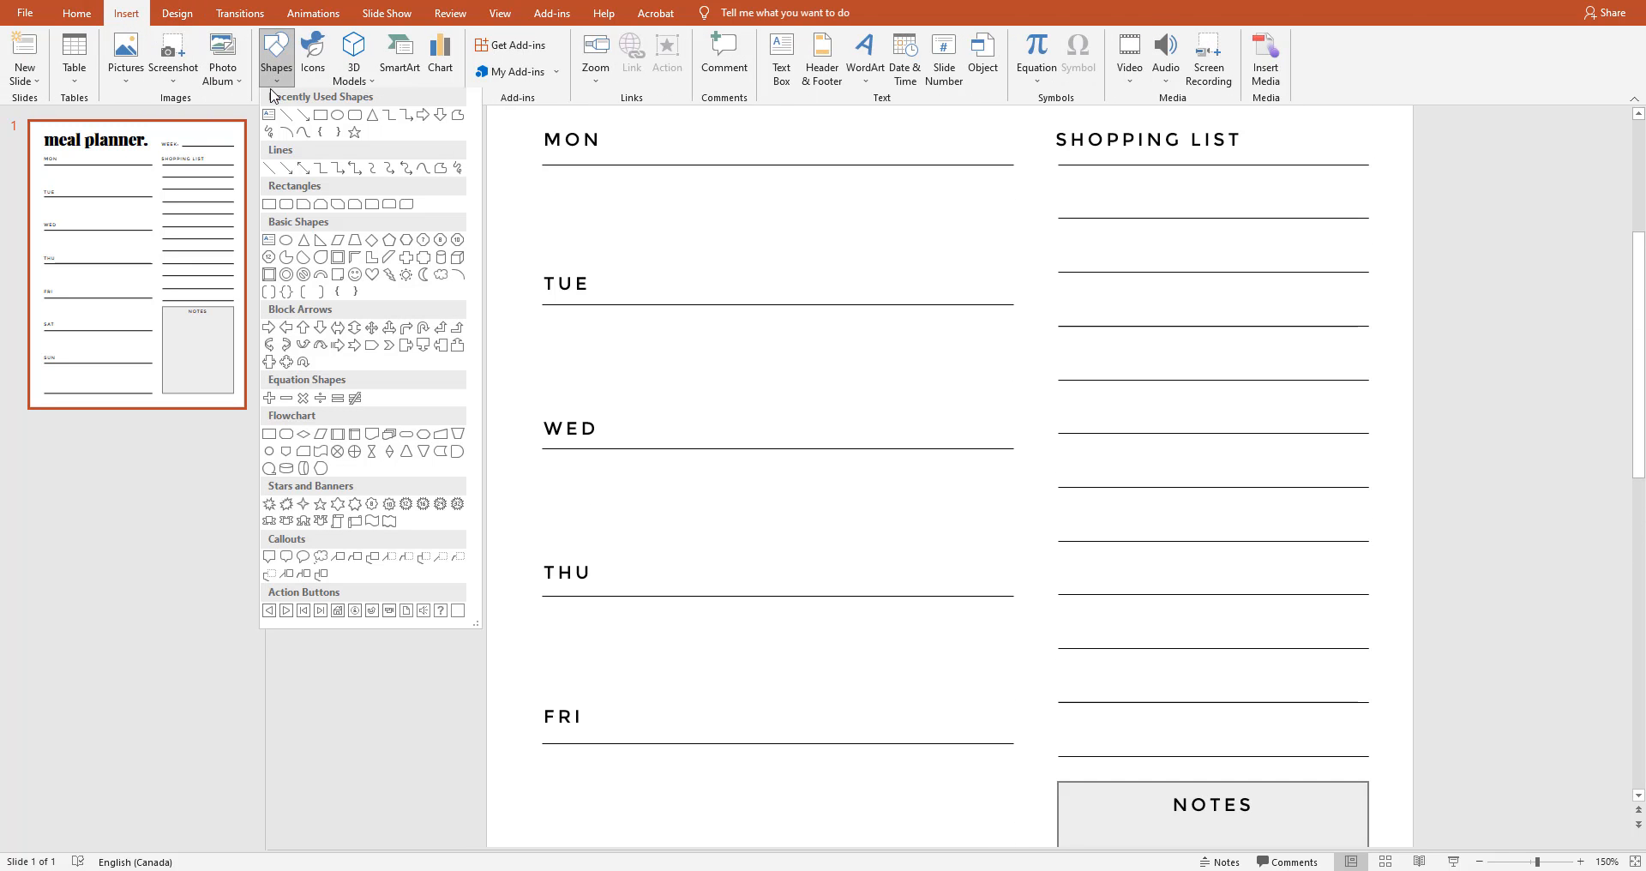
pyautogui.click(272, 153)
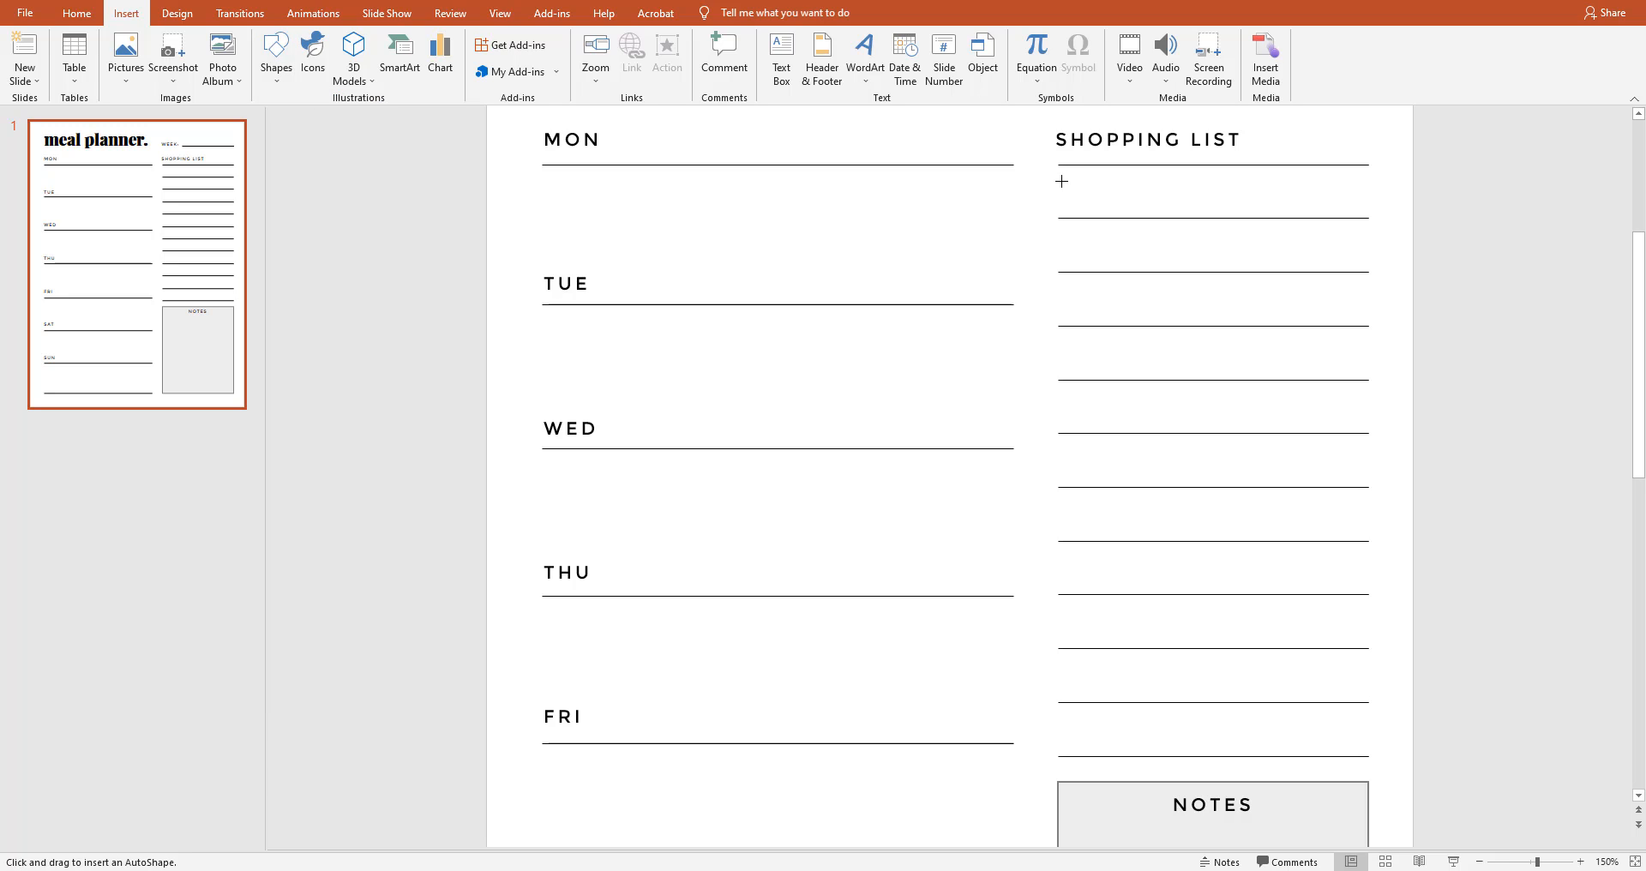
pyautogui.moveTo(1061, 181); pyautogui.dragTo(1083, 197)
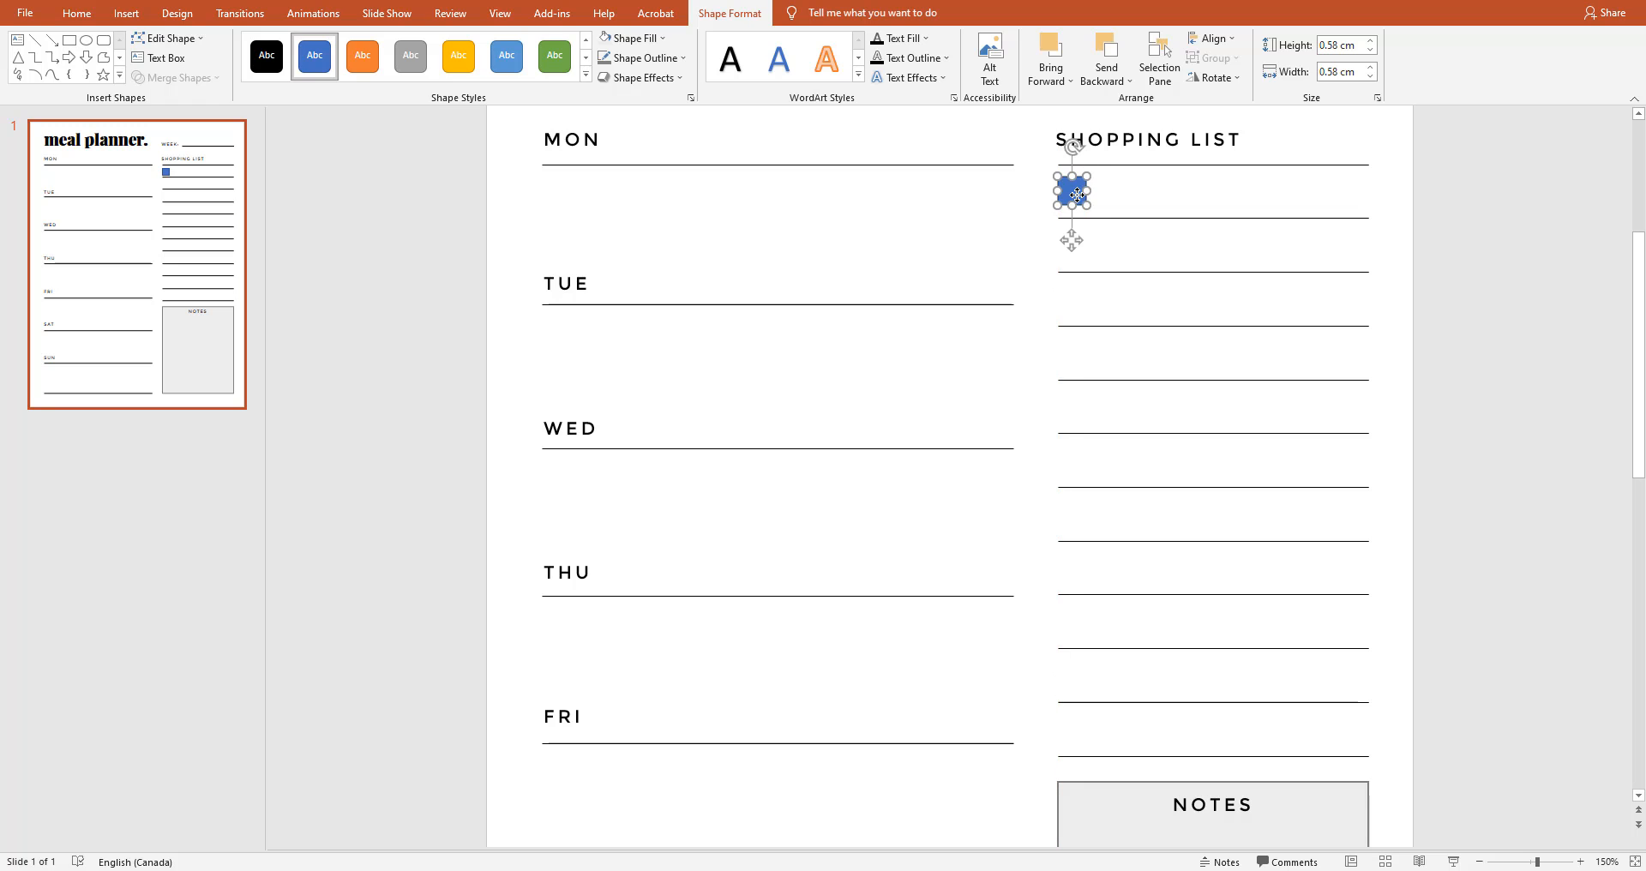
pyautogui.click(635, 37)
pyautogui.click(652, 188)
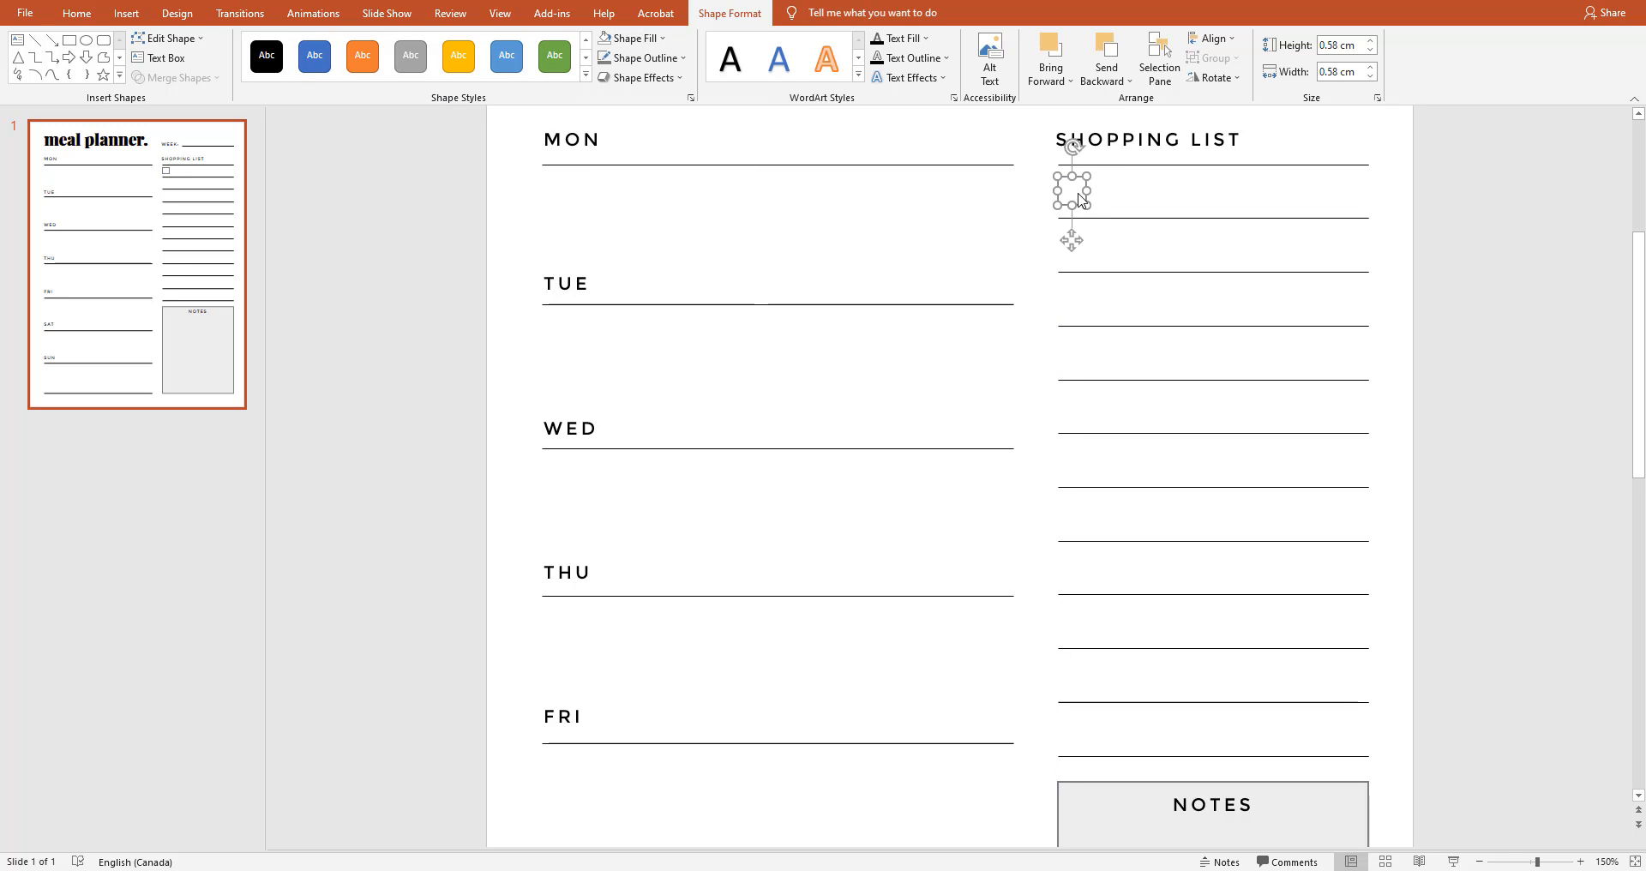
# Duplicate the checkbox down the shopping list until all eleven rows have one at their start
pyautogui.moveTo(1080, 199); pyautogui.dragTo(1089, 257)
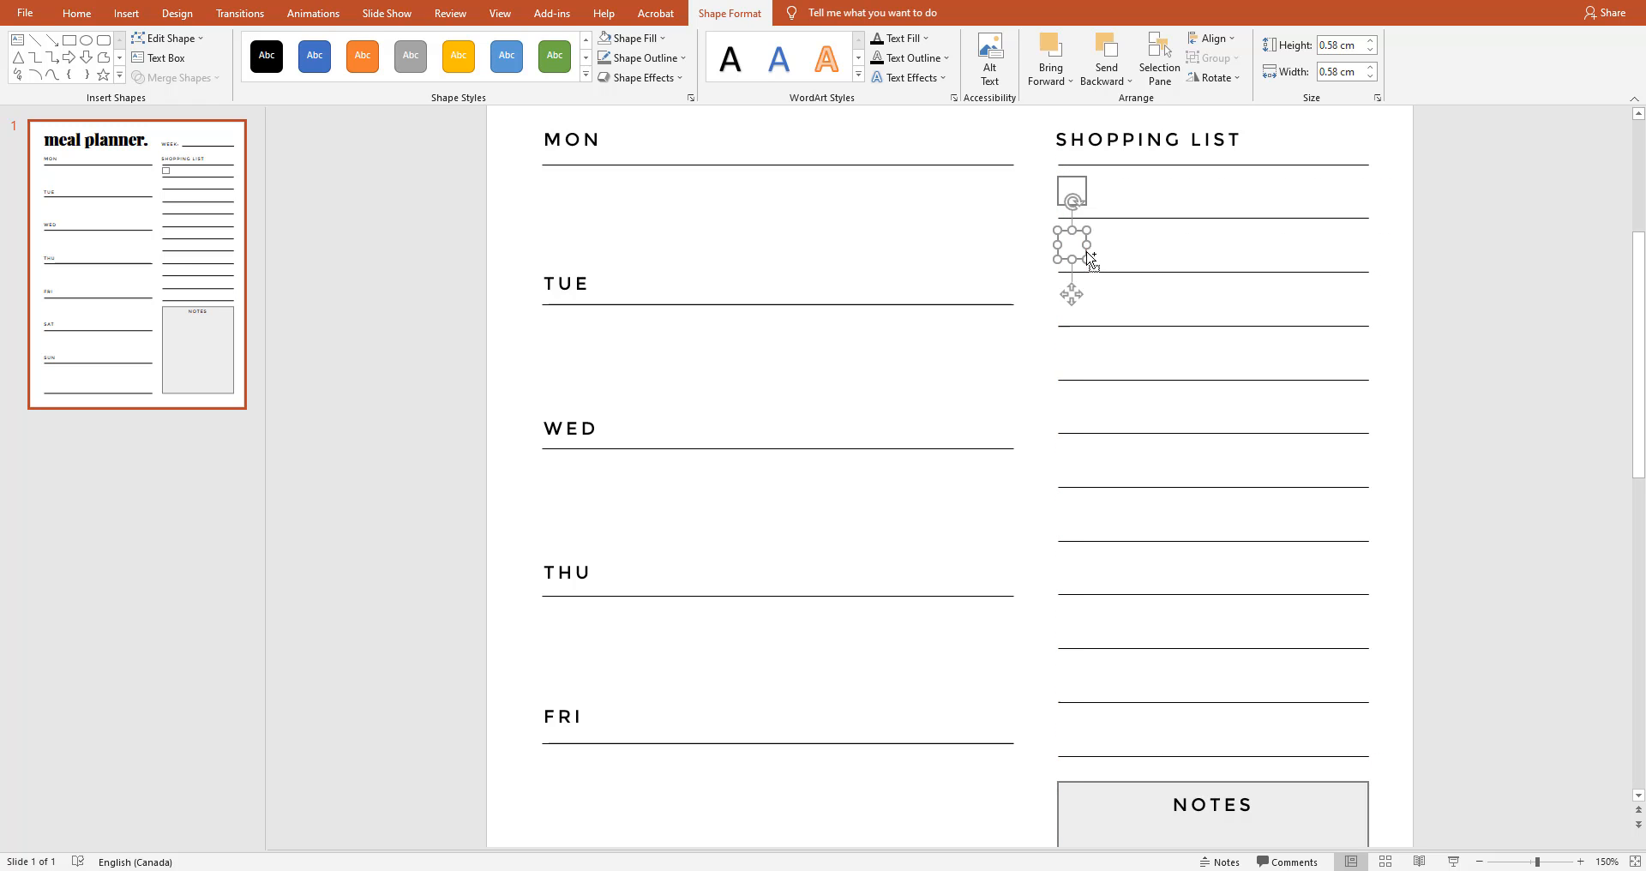
pyautogui.keyDown('ctrl'); pyautogui.click(1088, 189); pyautogui.keyUp('ctrl')
pyautogui.moveTo(1086, 202); pyautogui.dragTo(1088, 618)
pyautogui.click(1398, 719)
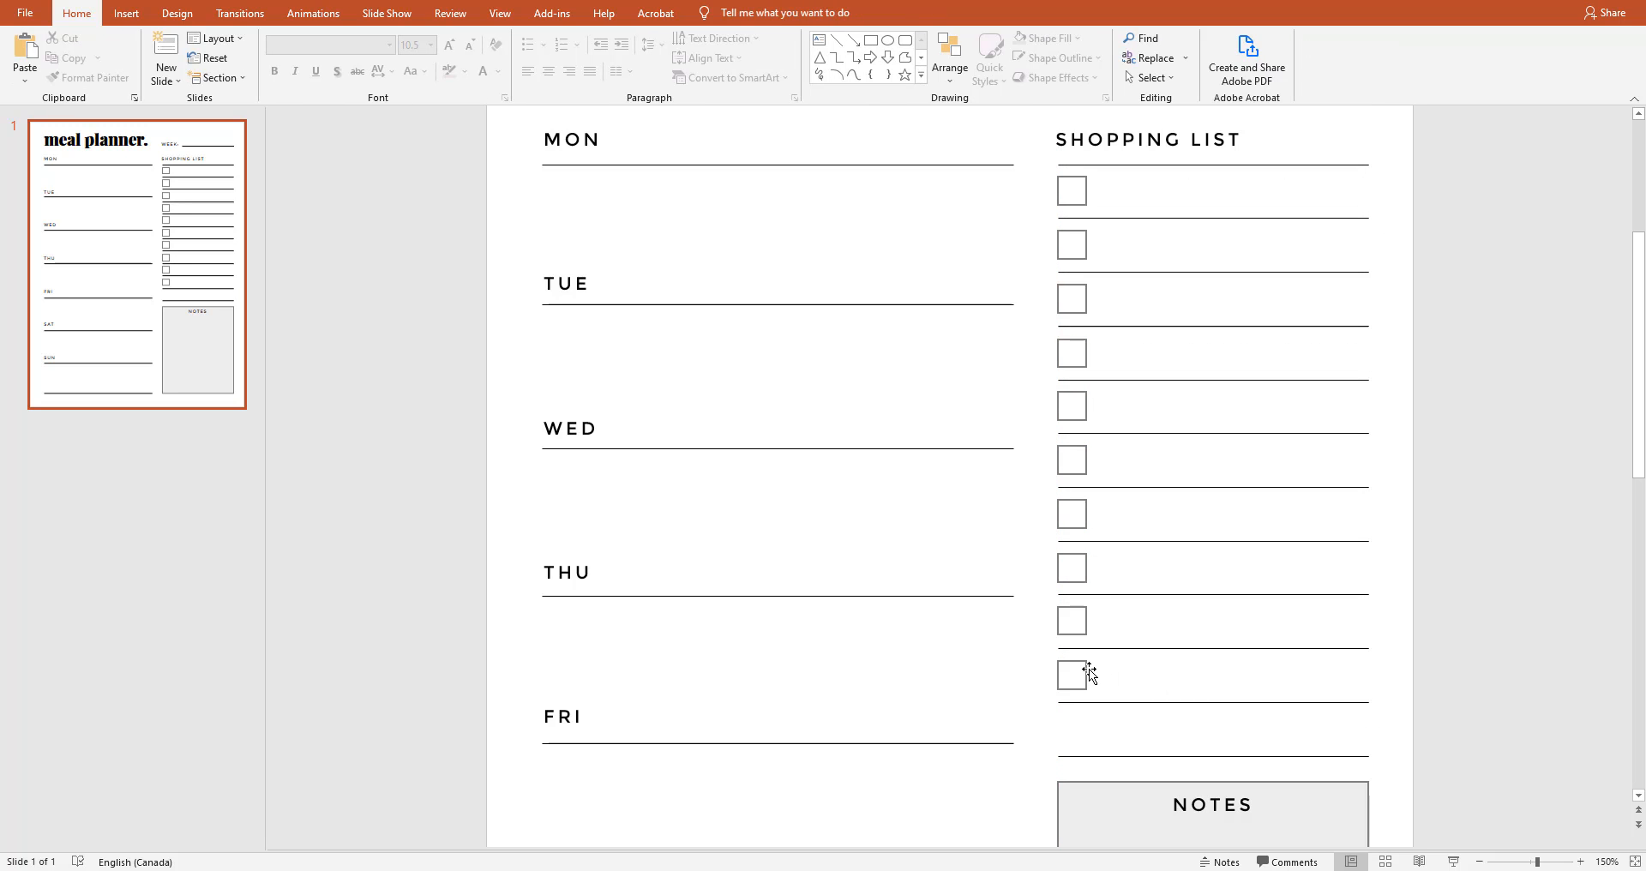
pyautogui.moveTo(1089, 673); pyautogui.dragTo(1088, 733)
pyautogui.click(1397, 759)
pyautogui.keyDown('ctrl'); pyautogui.scroll(-7, 1389, 629); pyautogui.keyUp('ctrl')
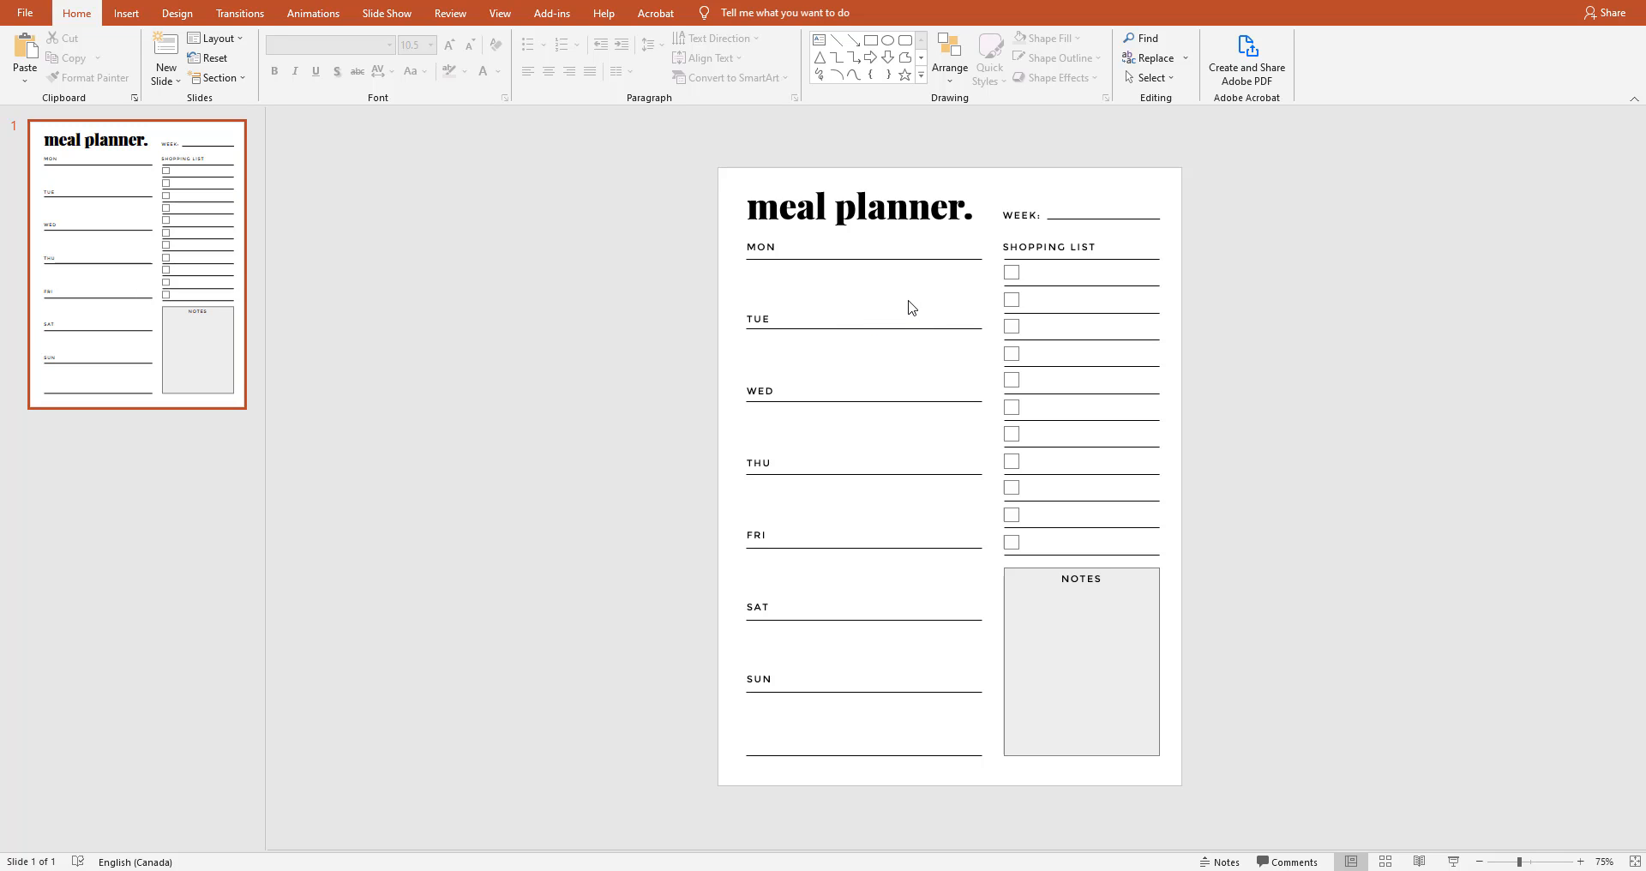
# Copy the line under WED to just above the WED label and apply the thin grey line style to the copy
pyautogui.scroll(2, 993, 276)
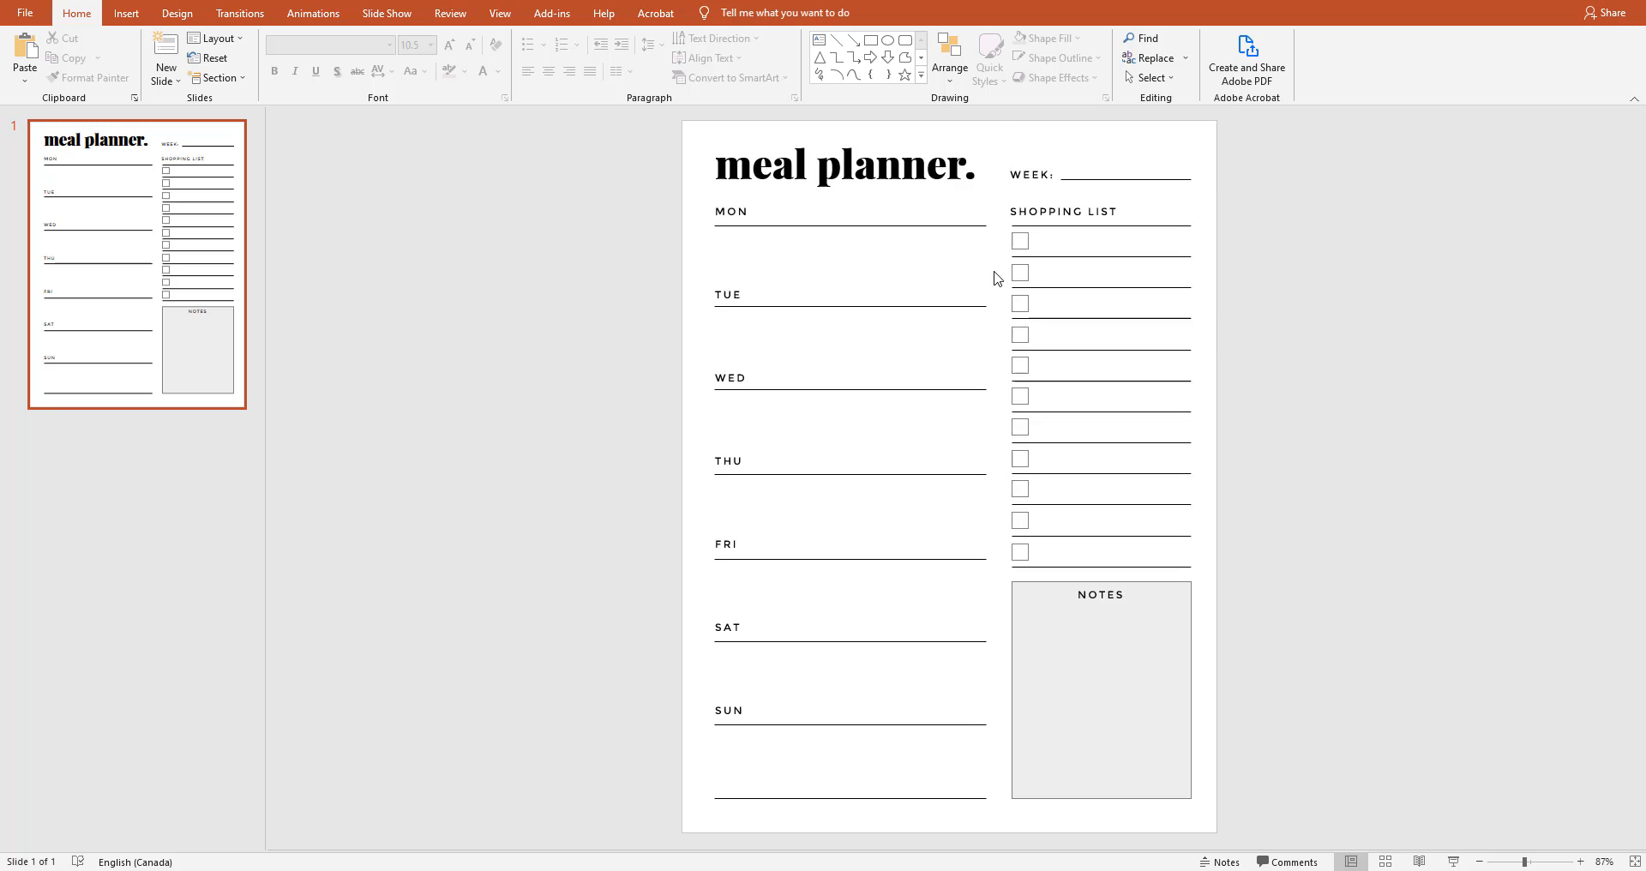
pyautogui.scroll(1, 967, 275)
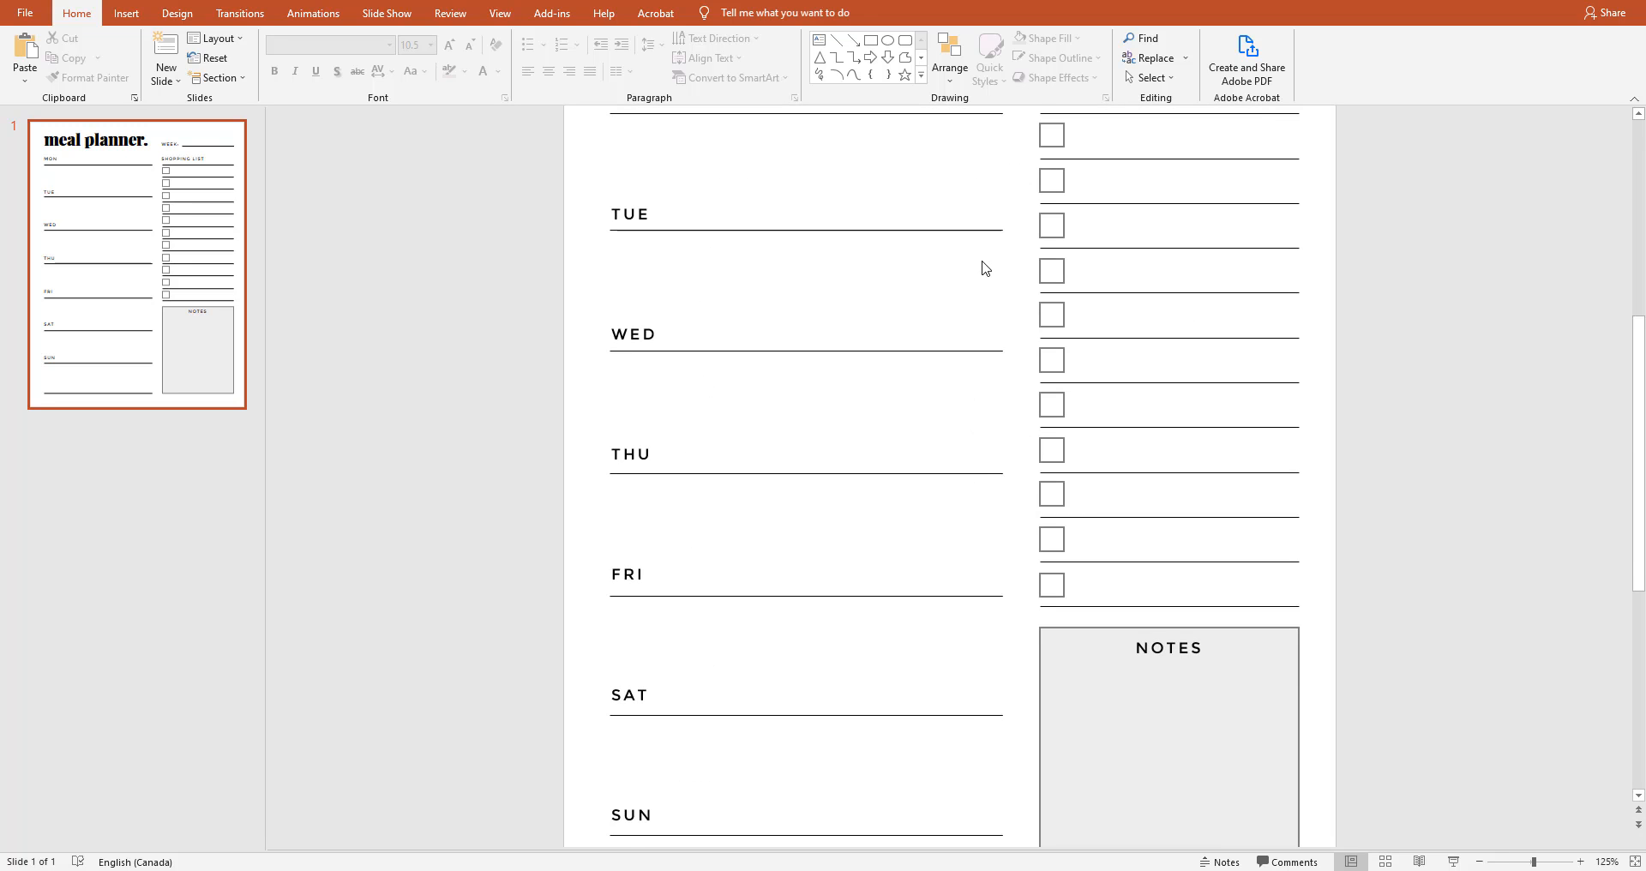
pyautogui.scroll(2, 985, 269)
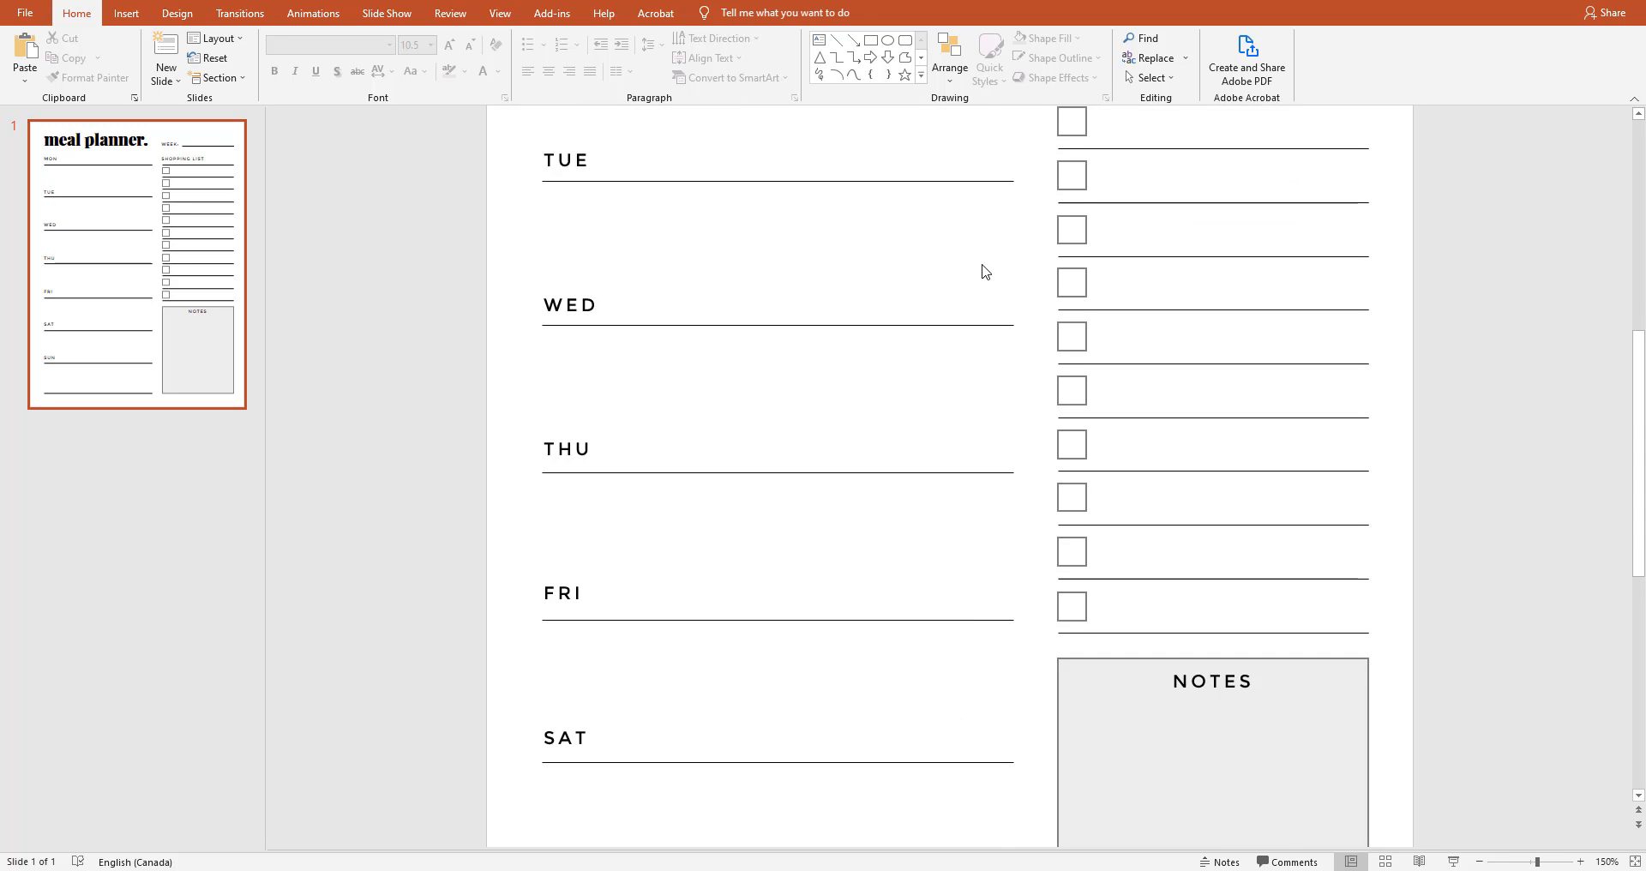
pyautogui.click(883, 345)
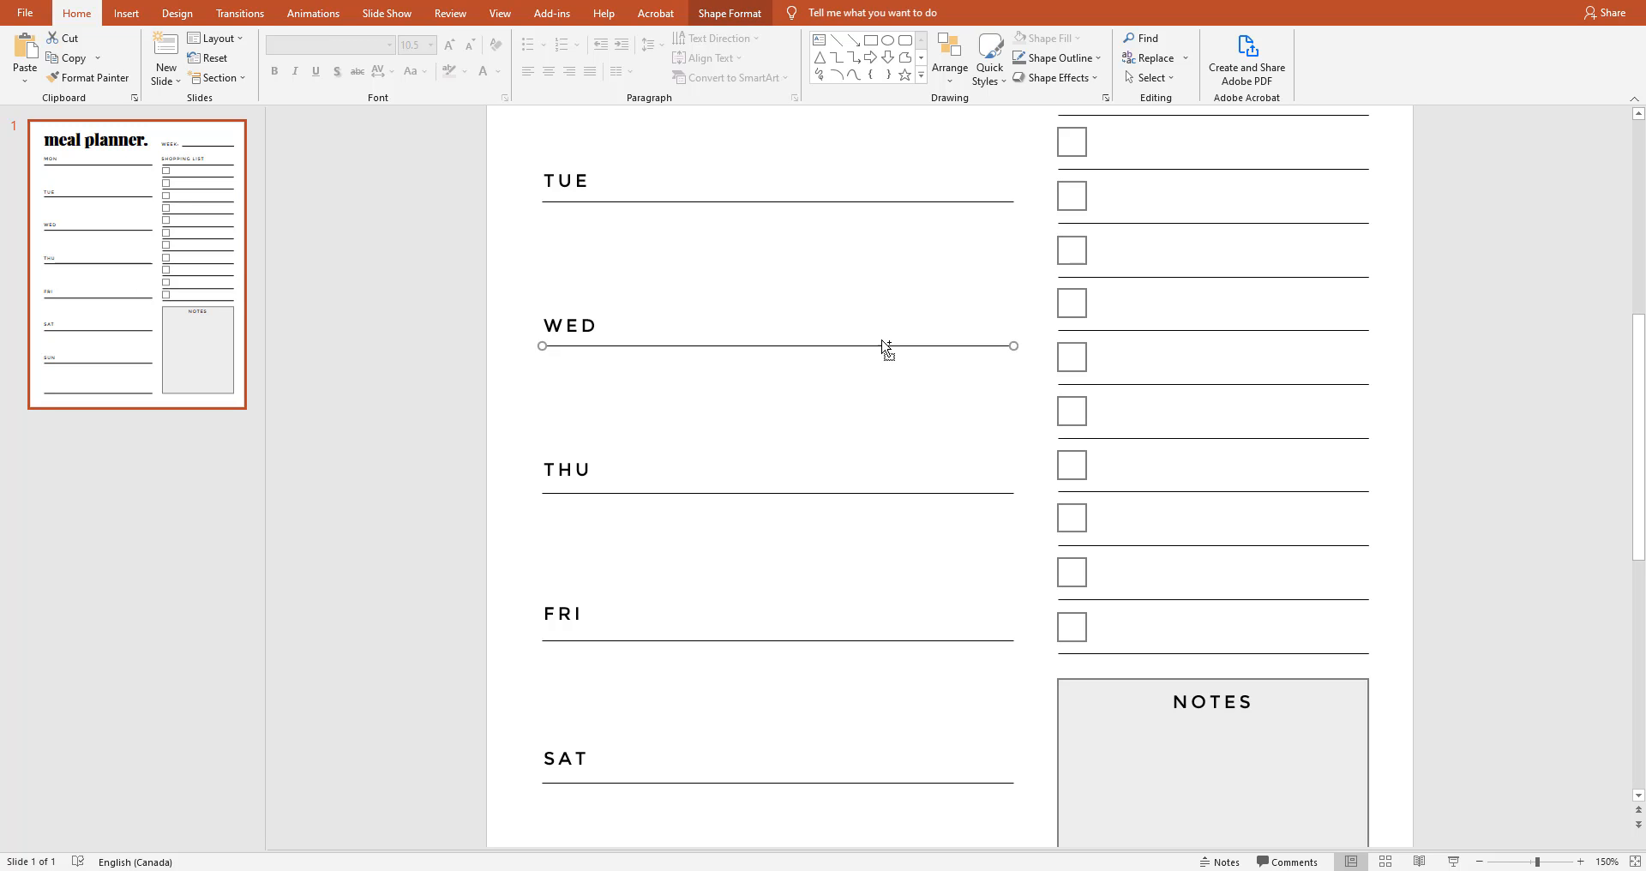
pyautogui.moveTo(885, 348); pyautogui.dragTo(881, 312)
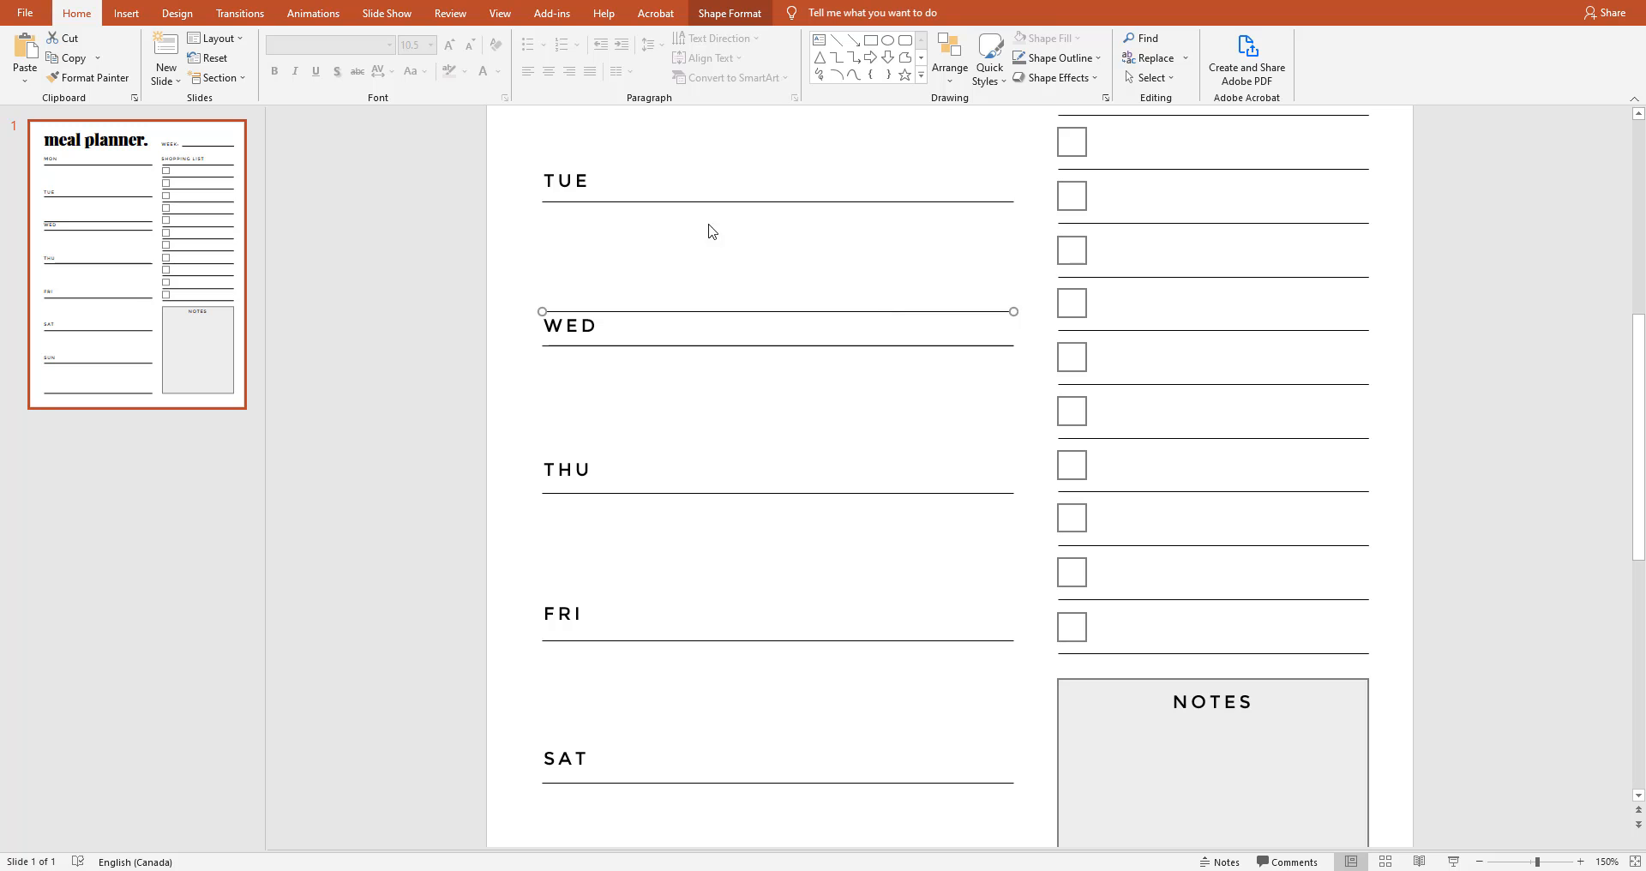
pyautogui.click(729, 13)
pyautogui.click(413, 66)
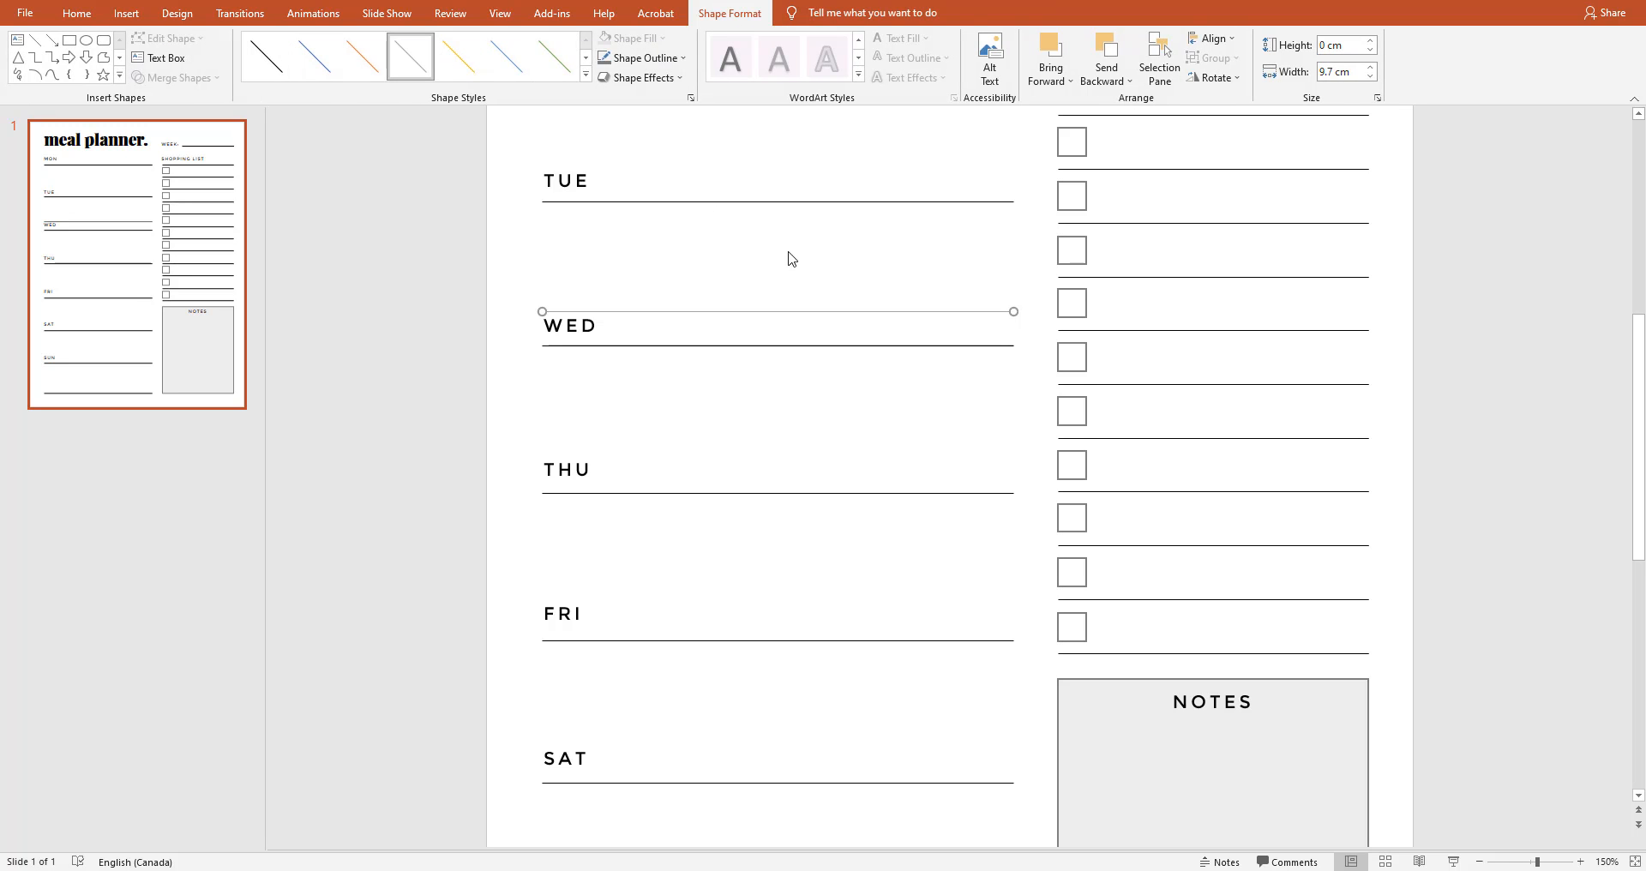
# Copy the thin grey line above WED to just above the THU, FRI, SAT and SUN labels
pyautogui.moveTo(810, 311); pyautogui.dragTo(816, 596)
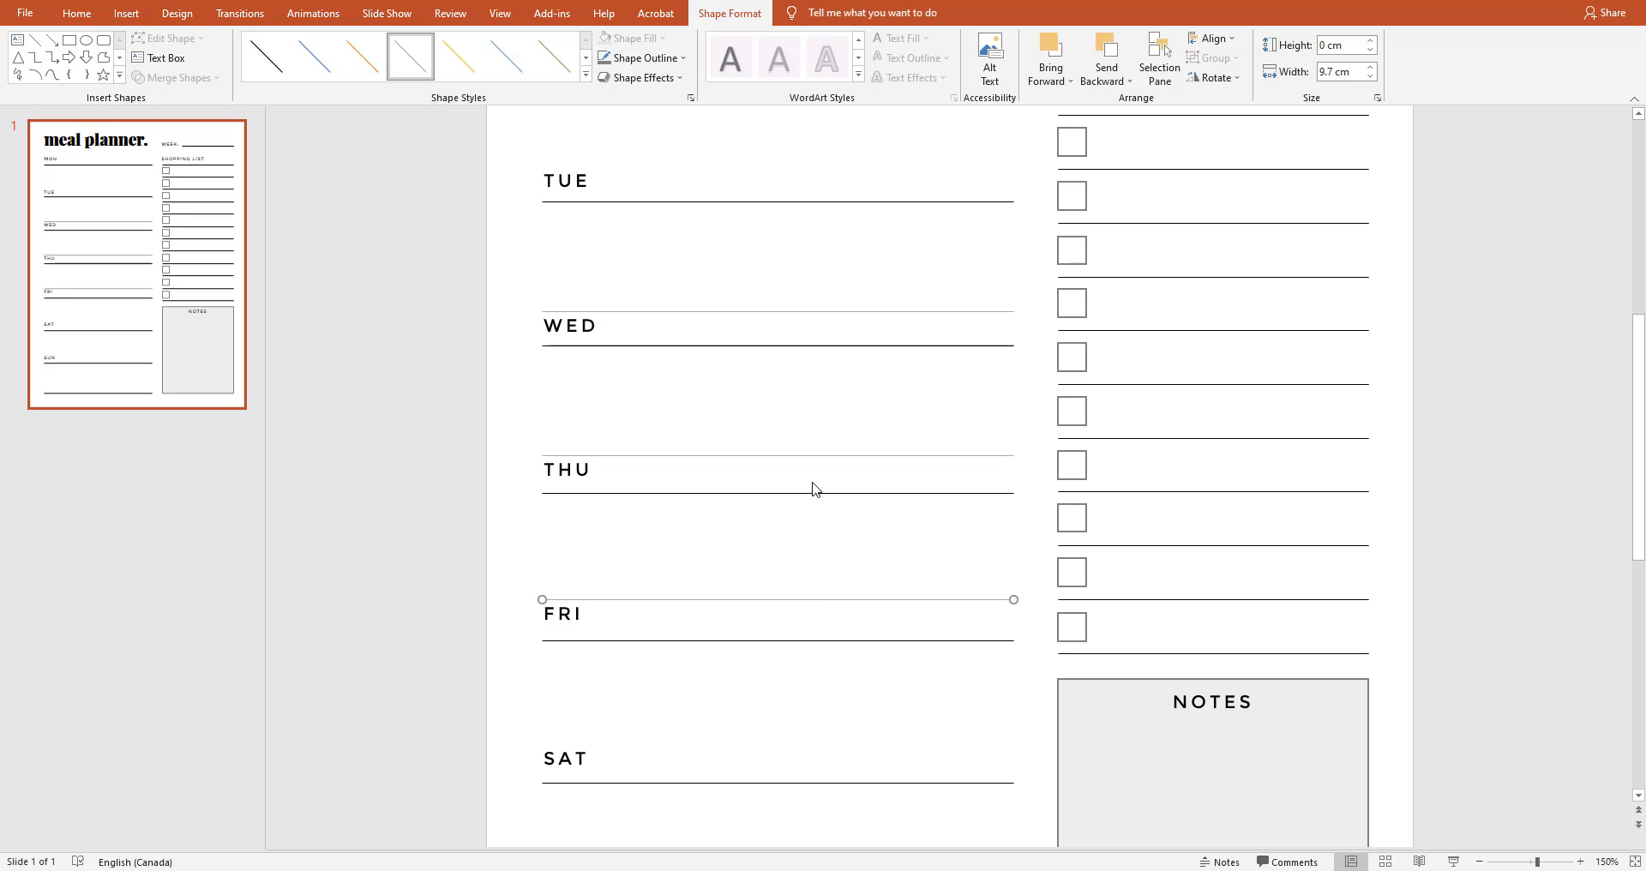
pyautogui.scroll(-3, 813, 488)
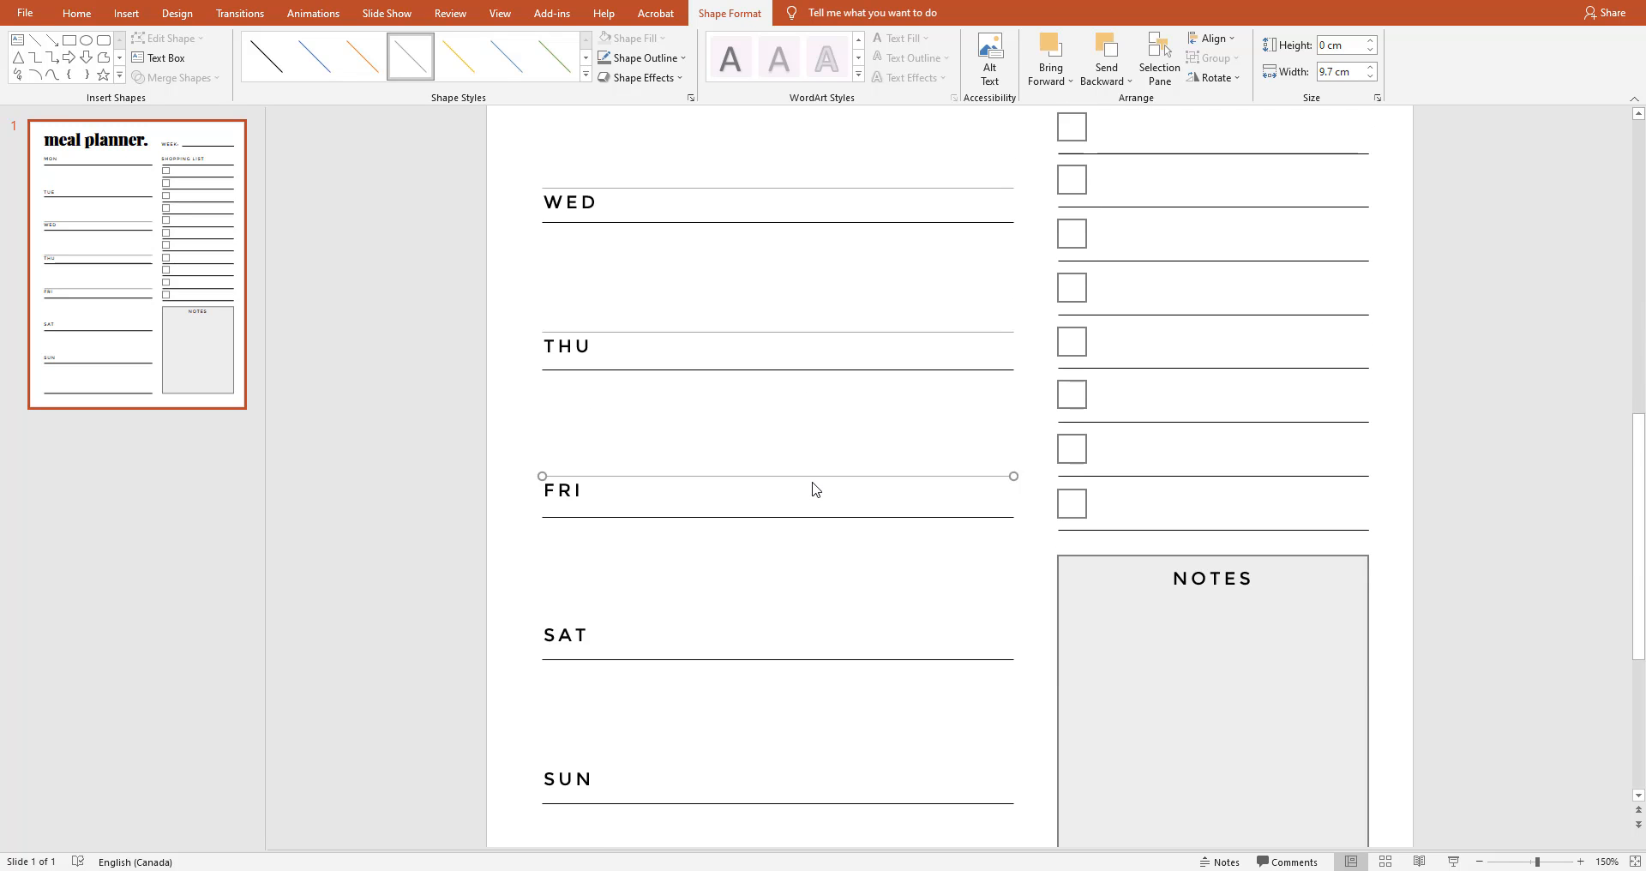
pyautogui.moveTo(802, 355); pyautogui.dragTo(798, 644)
pyautogui.scroll(-1, 798, 617)
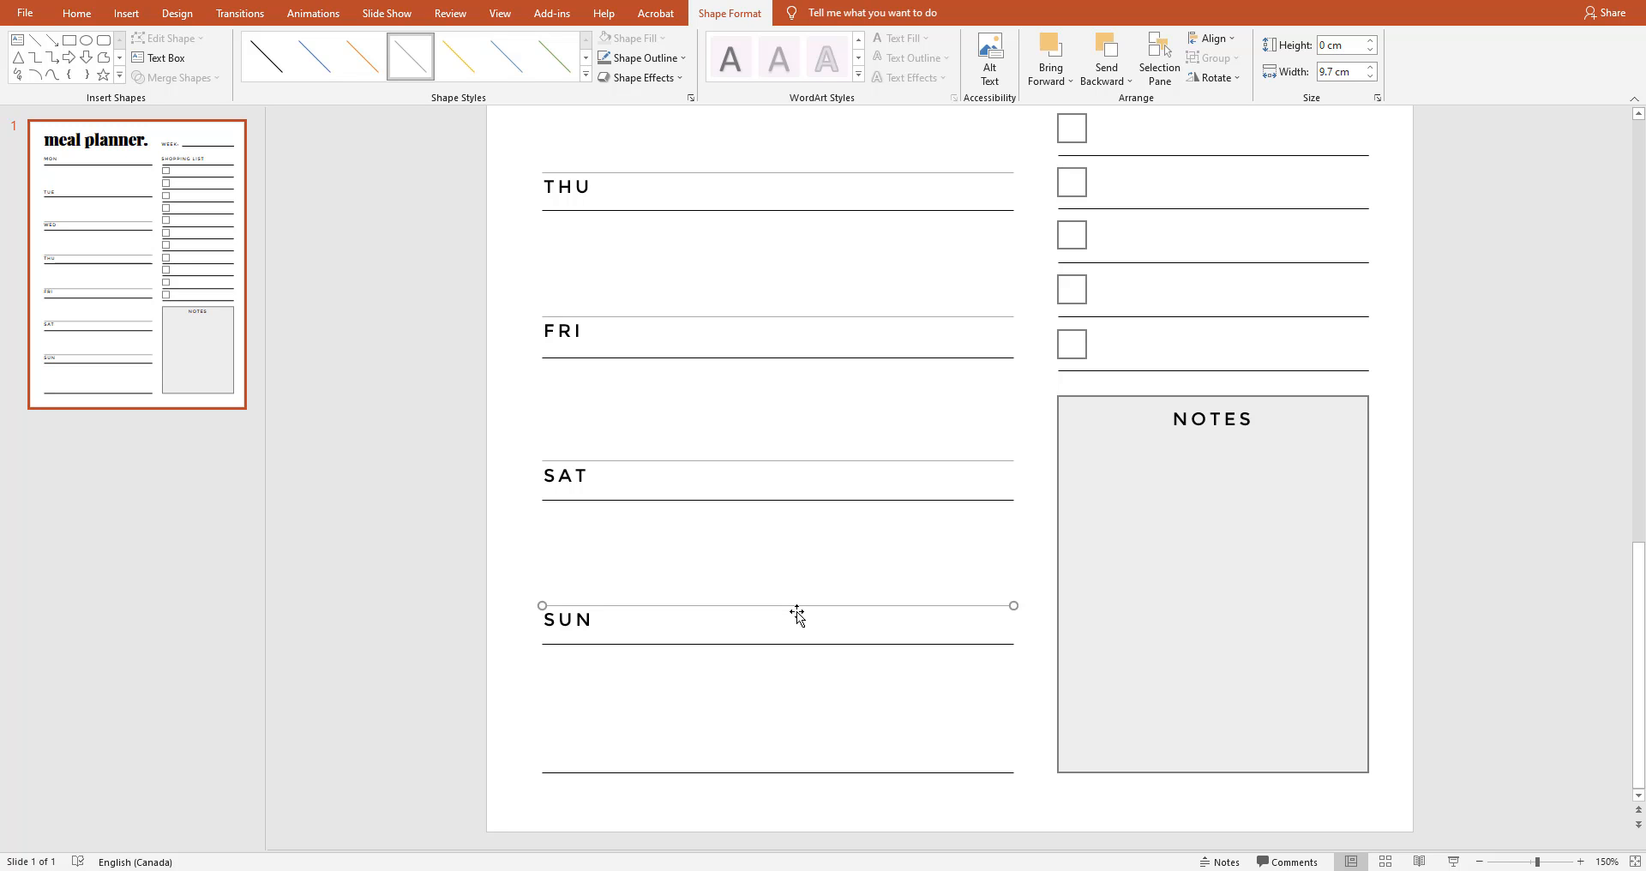
pyautogui.click(1010, 706)
# Copy the thin grey line above WED to a position a little above the TUE label
pyautogui.scroll(-5, 1012, 706)
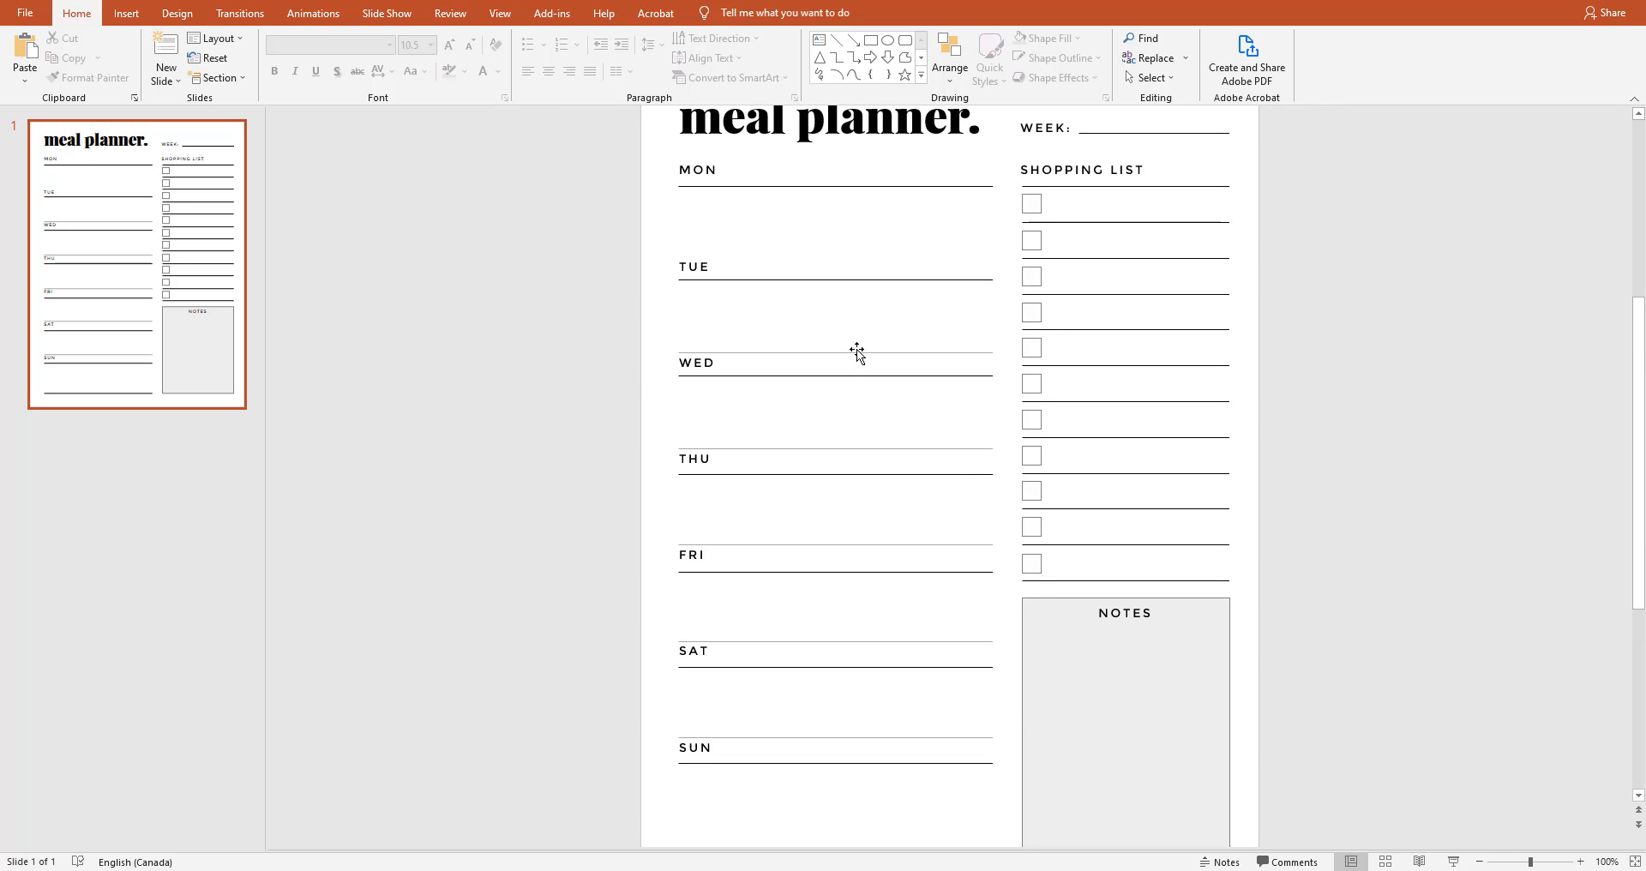
pyautogui.moveTo(857, 351); pyautogui.dragTo(858, 258)
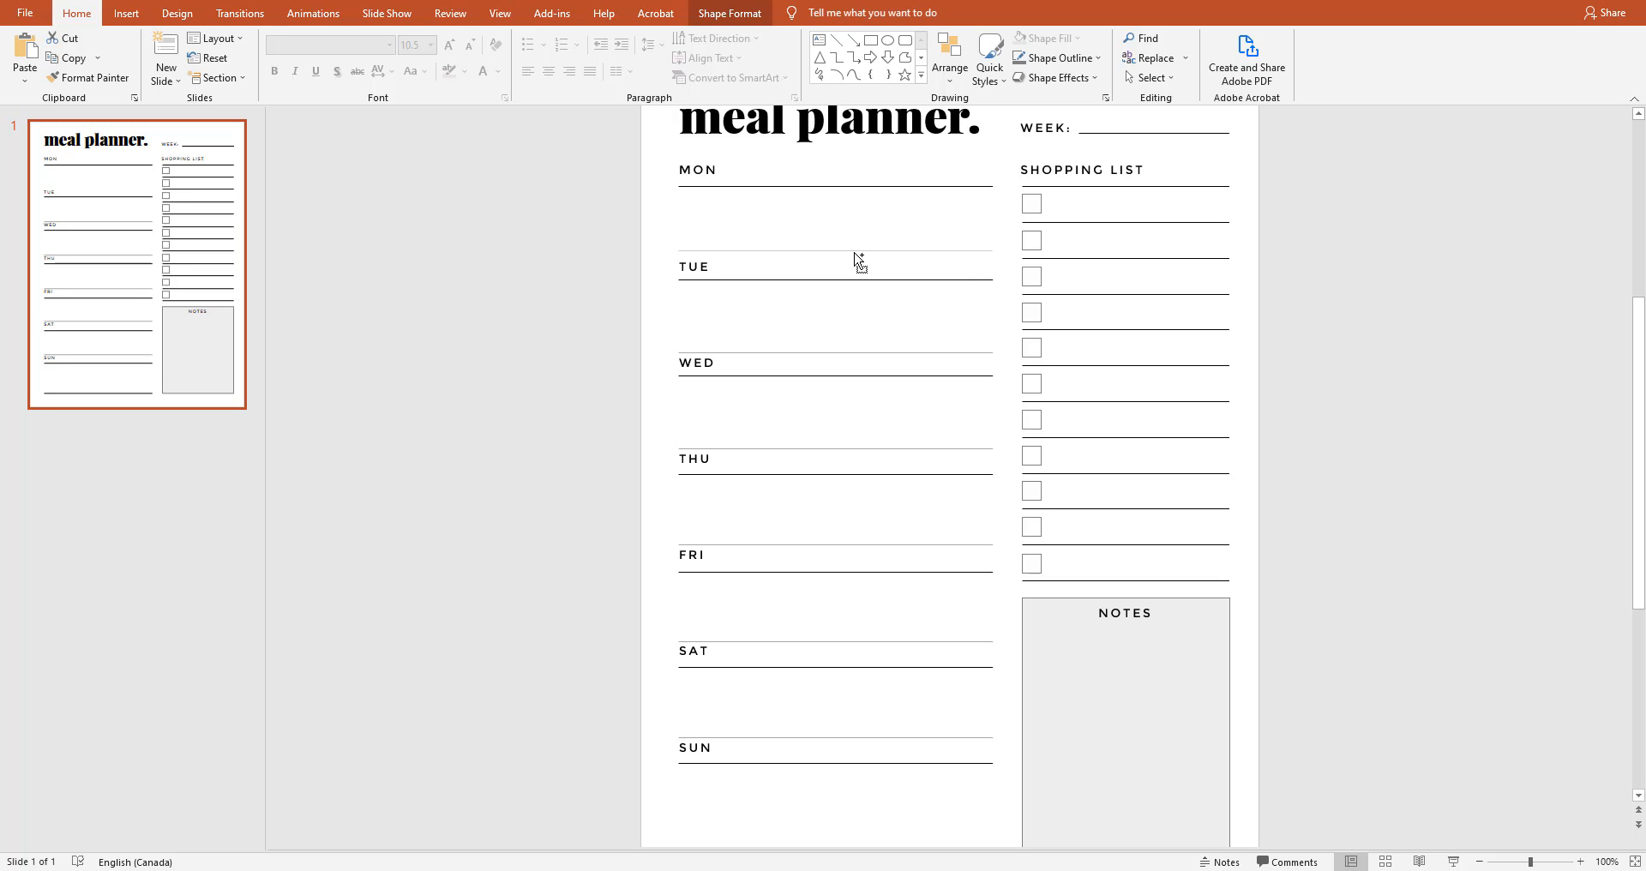
pyautogui.moveTo(854, 253); pyautogui.dragTo(854, 257)
pyautogui.click(967, 322)
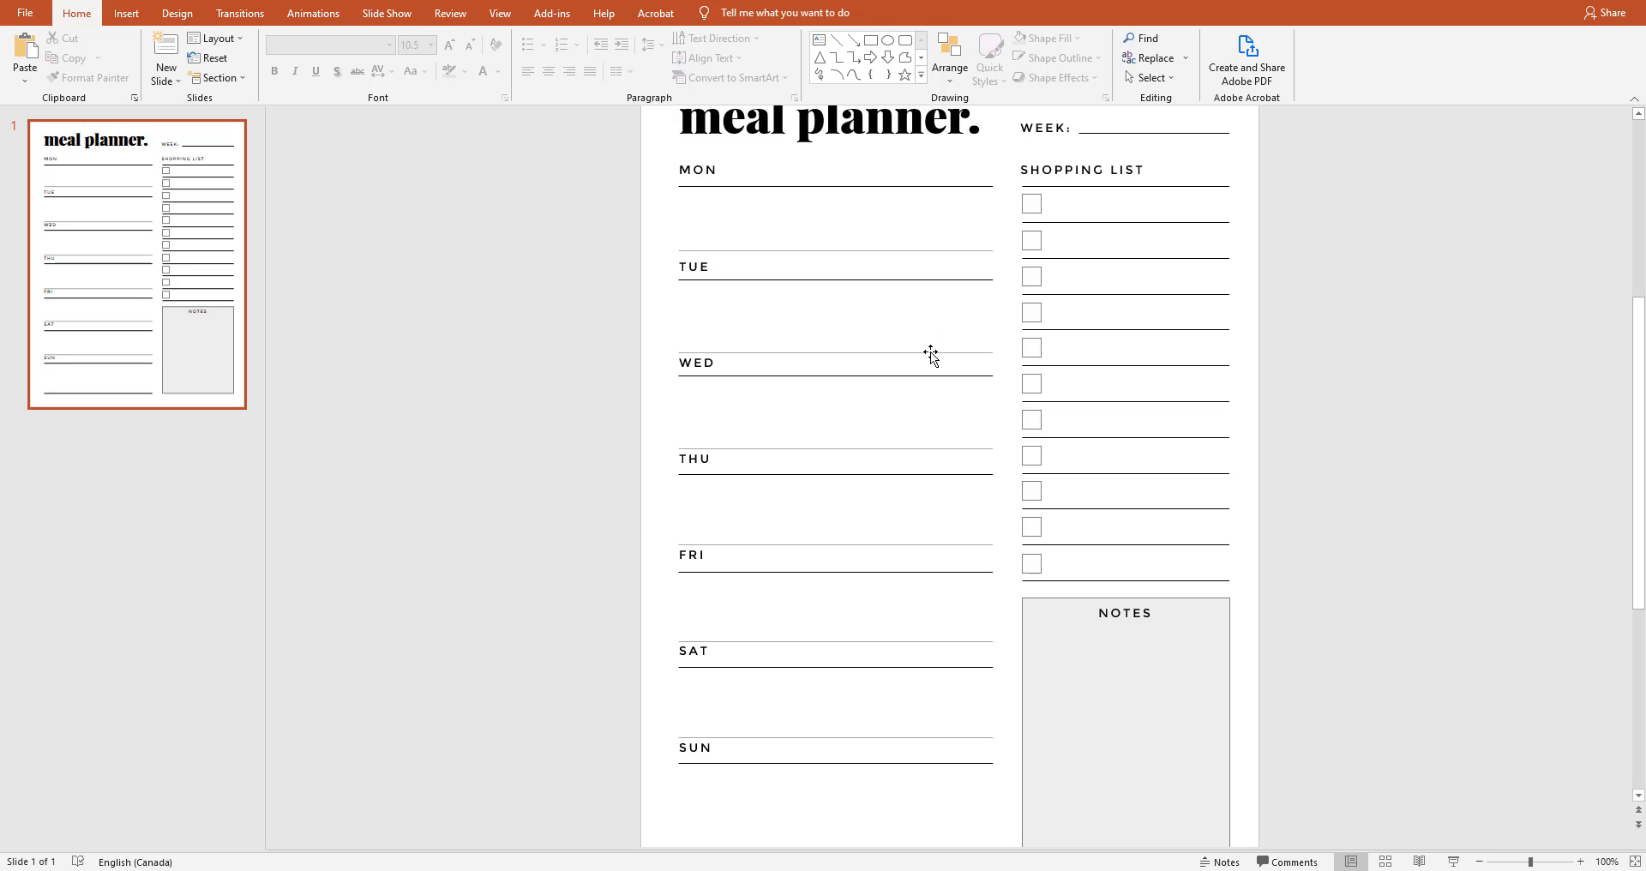
# Shift the thin grey lines above WED, THU, FRI, SAT and SUN slightly upward to leave more space over each label
pyautogui.moveTo(930, 353); pyautogui.dragTo(930, 343)
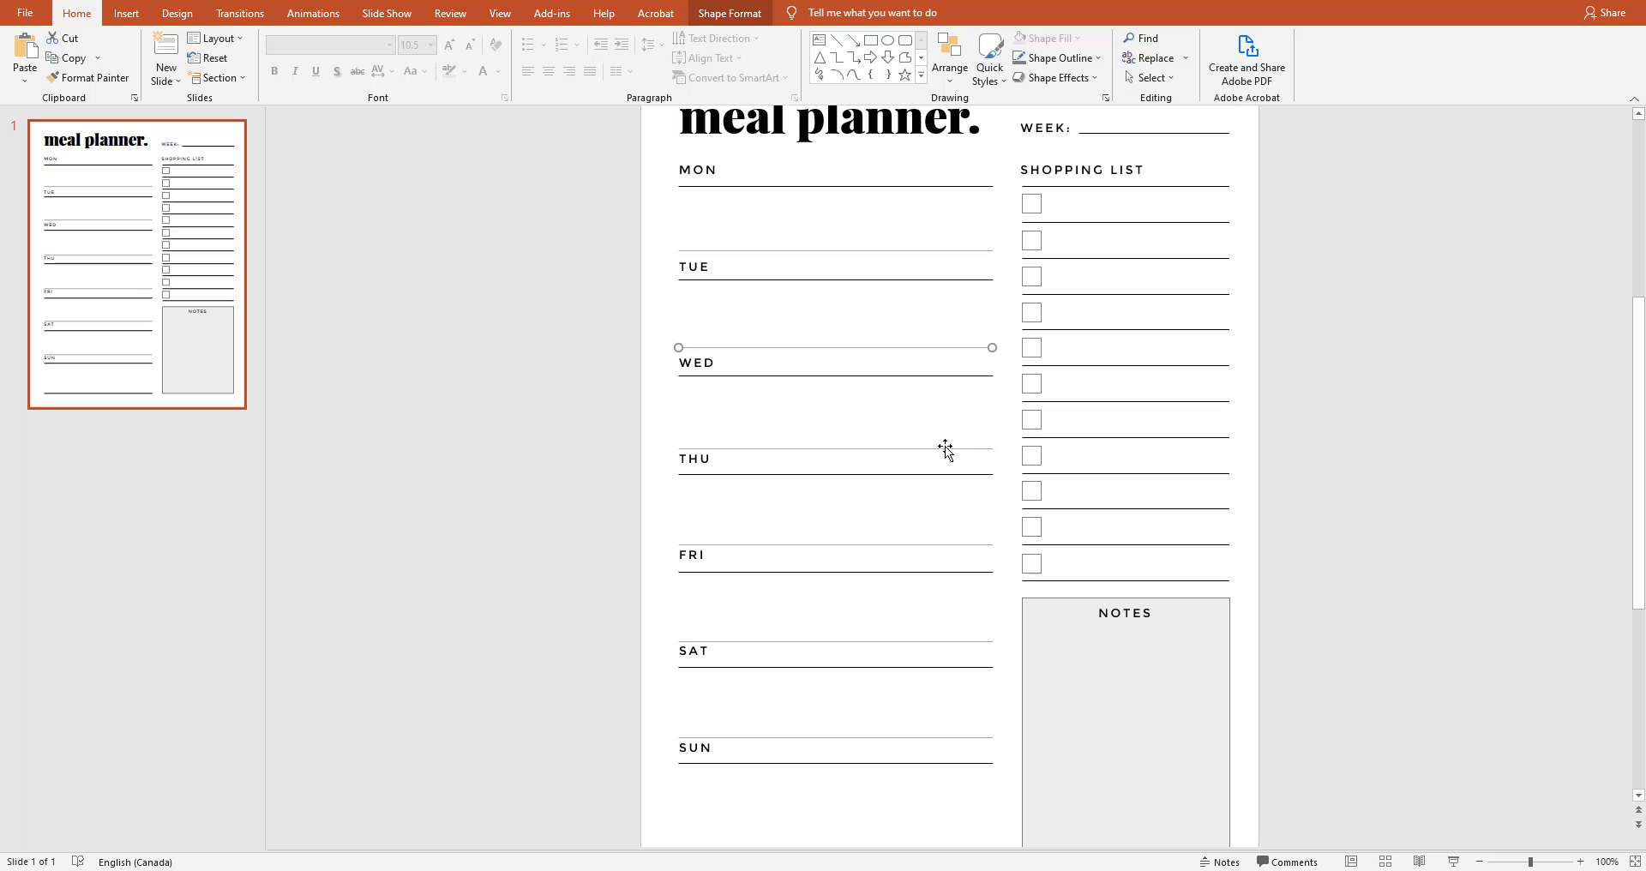
pyautogui.moveTo(944, 448); pyautogui.dragTo(945, 438)
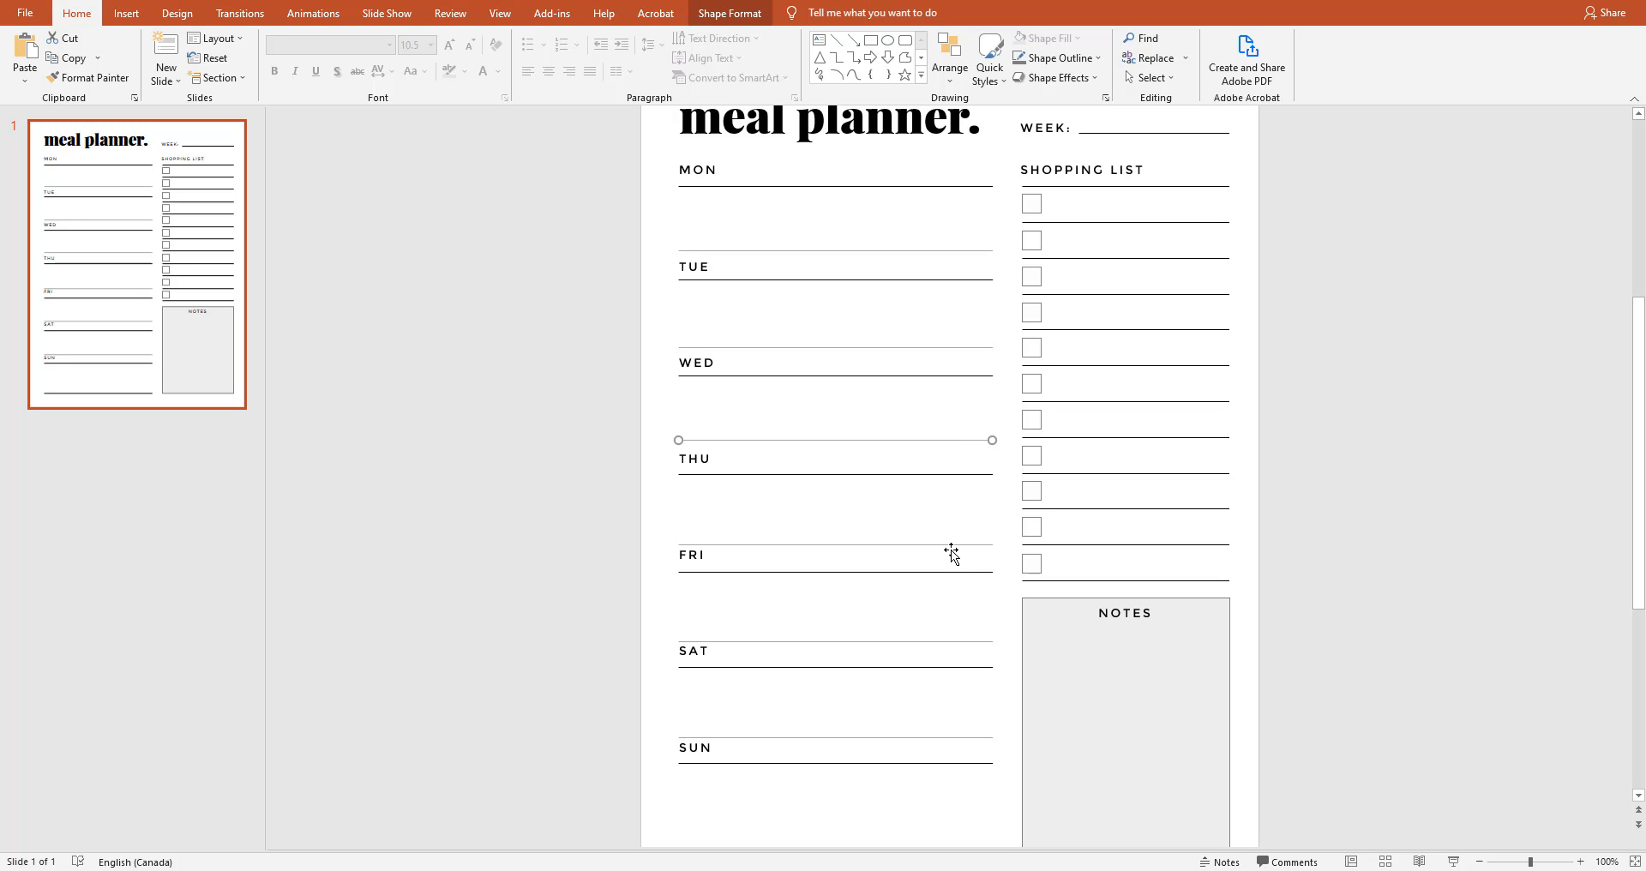
pyautogui.moveTo(949, 547); pyautogui.dragTo(948, 536)
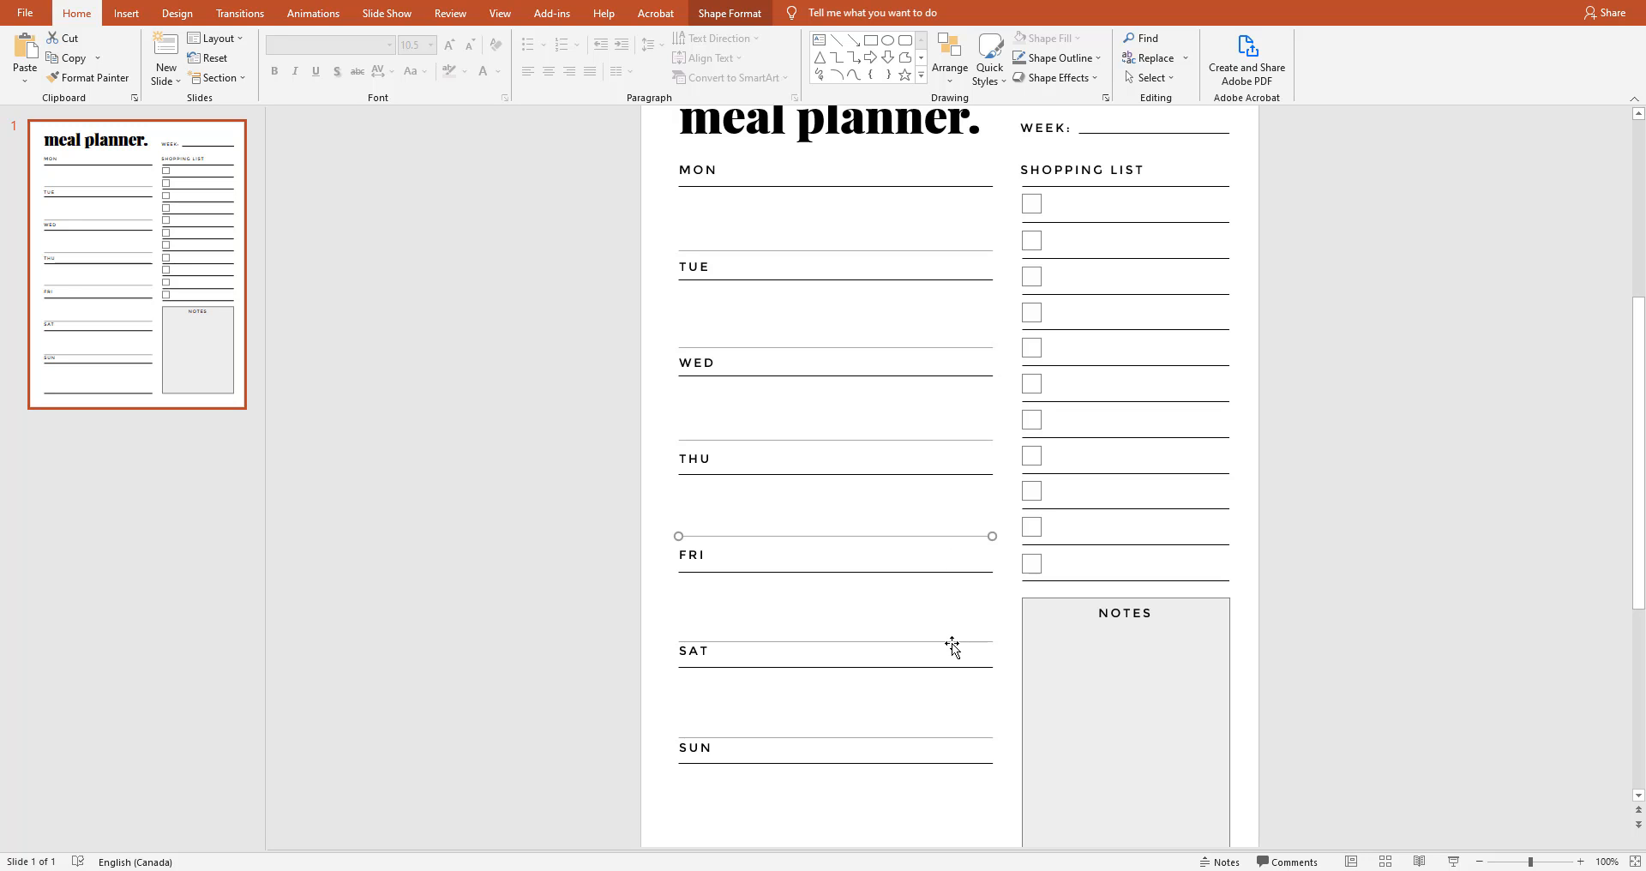
pyautogui.moveTo(948, 643); pyautogui.dragTo(952, 635)
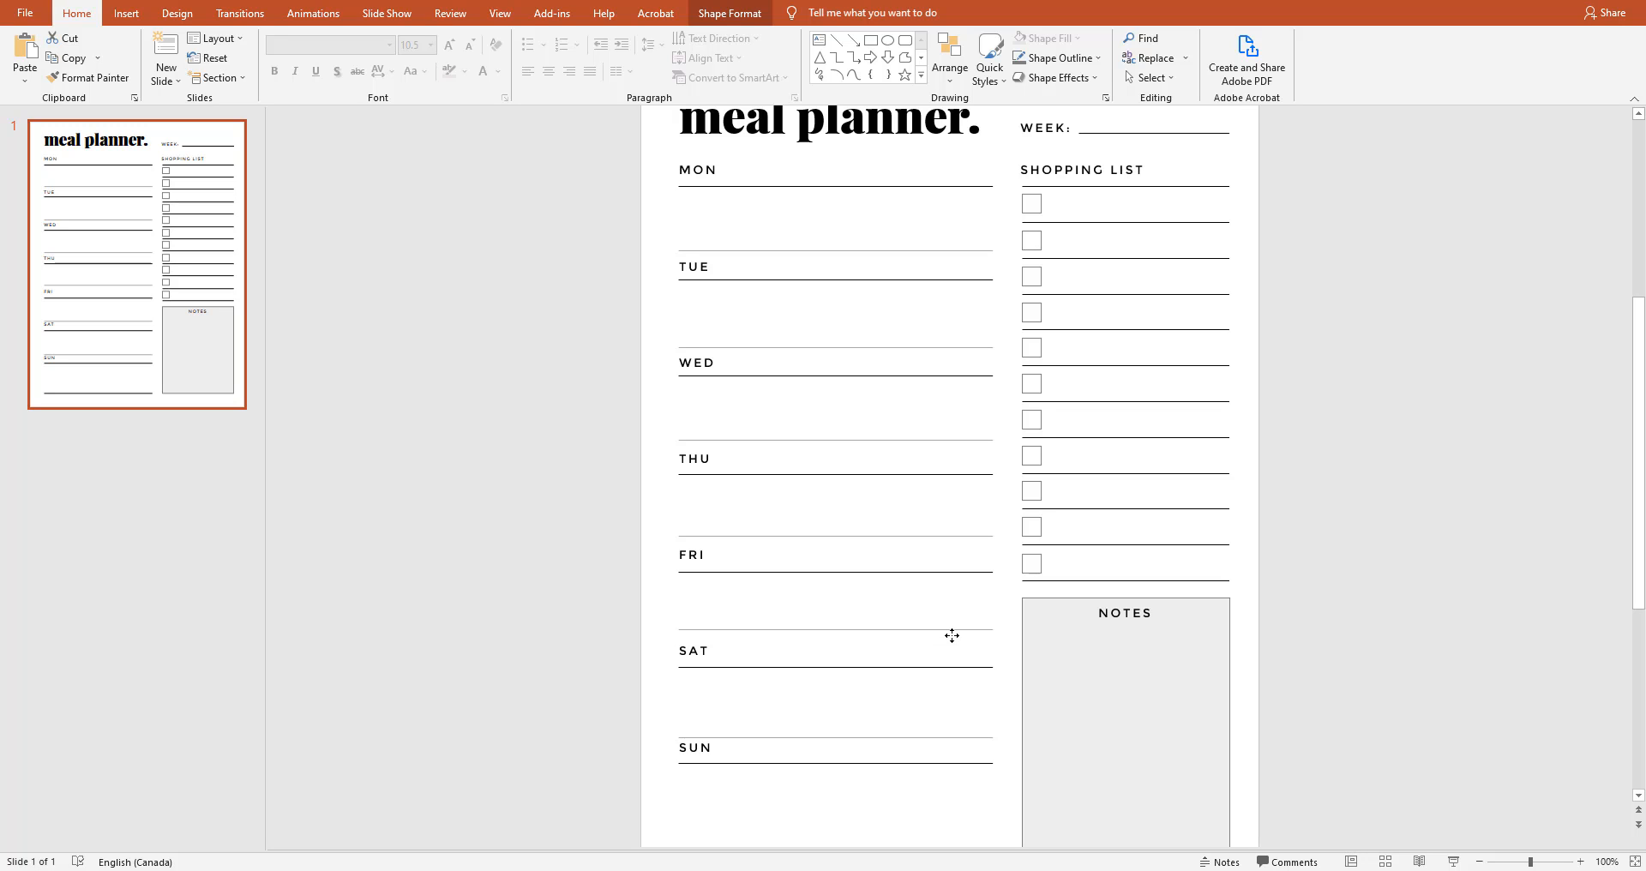
pyautogui.hotkey('ctrl', 'z')
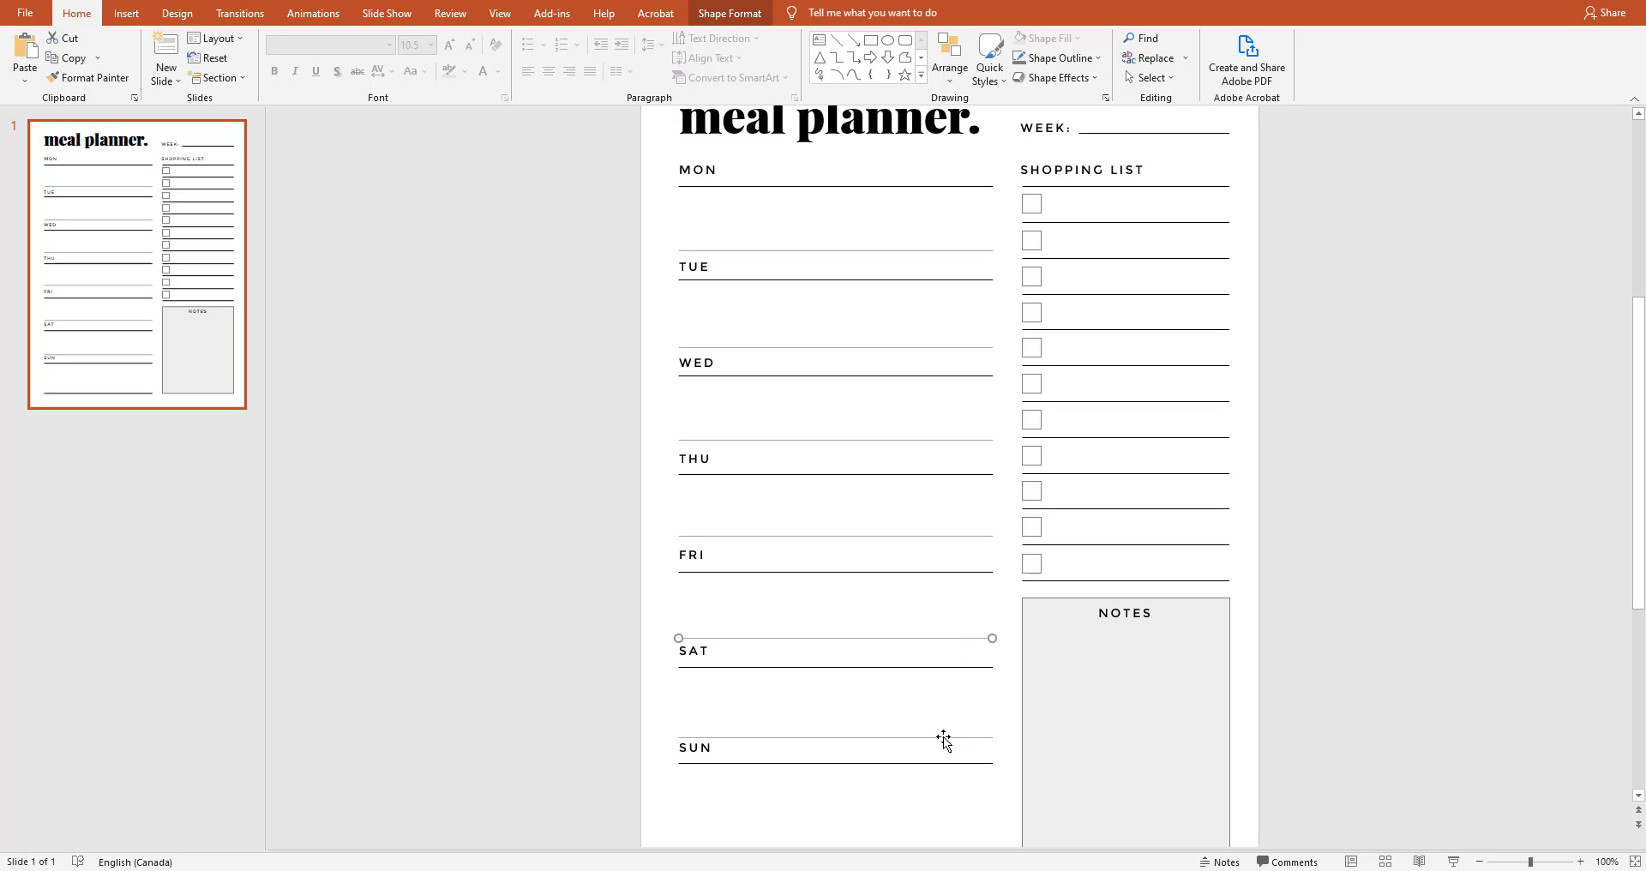
pyautogui.moveTo(943, 739); pyautogui.dragTo(942, 729)
pyautogui.click(958, 812)
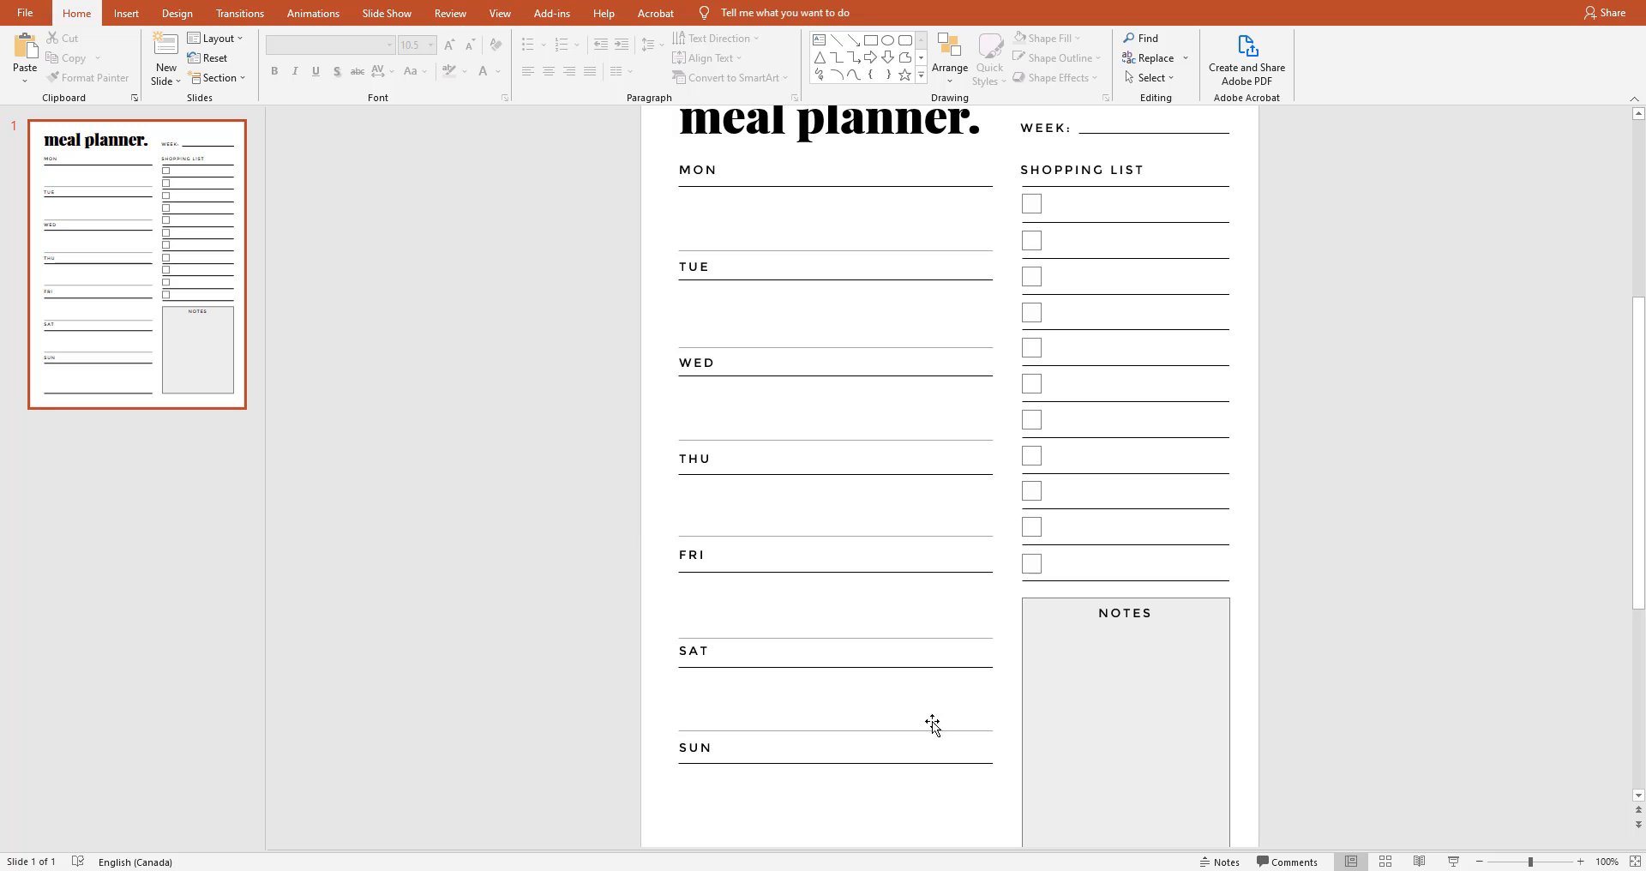
# Move the black line under MON to just above the MON label and delete the black line under TUE
pyautogui.click(966, 186)
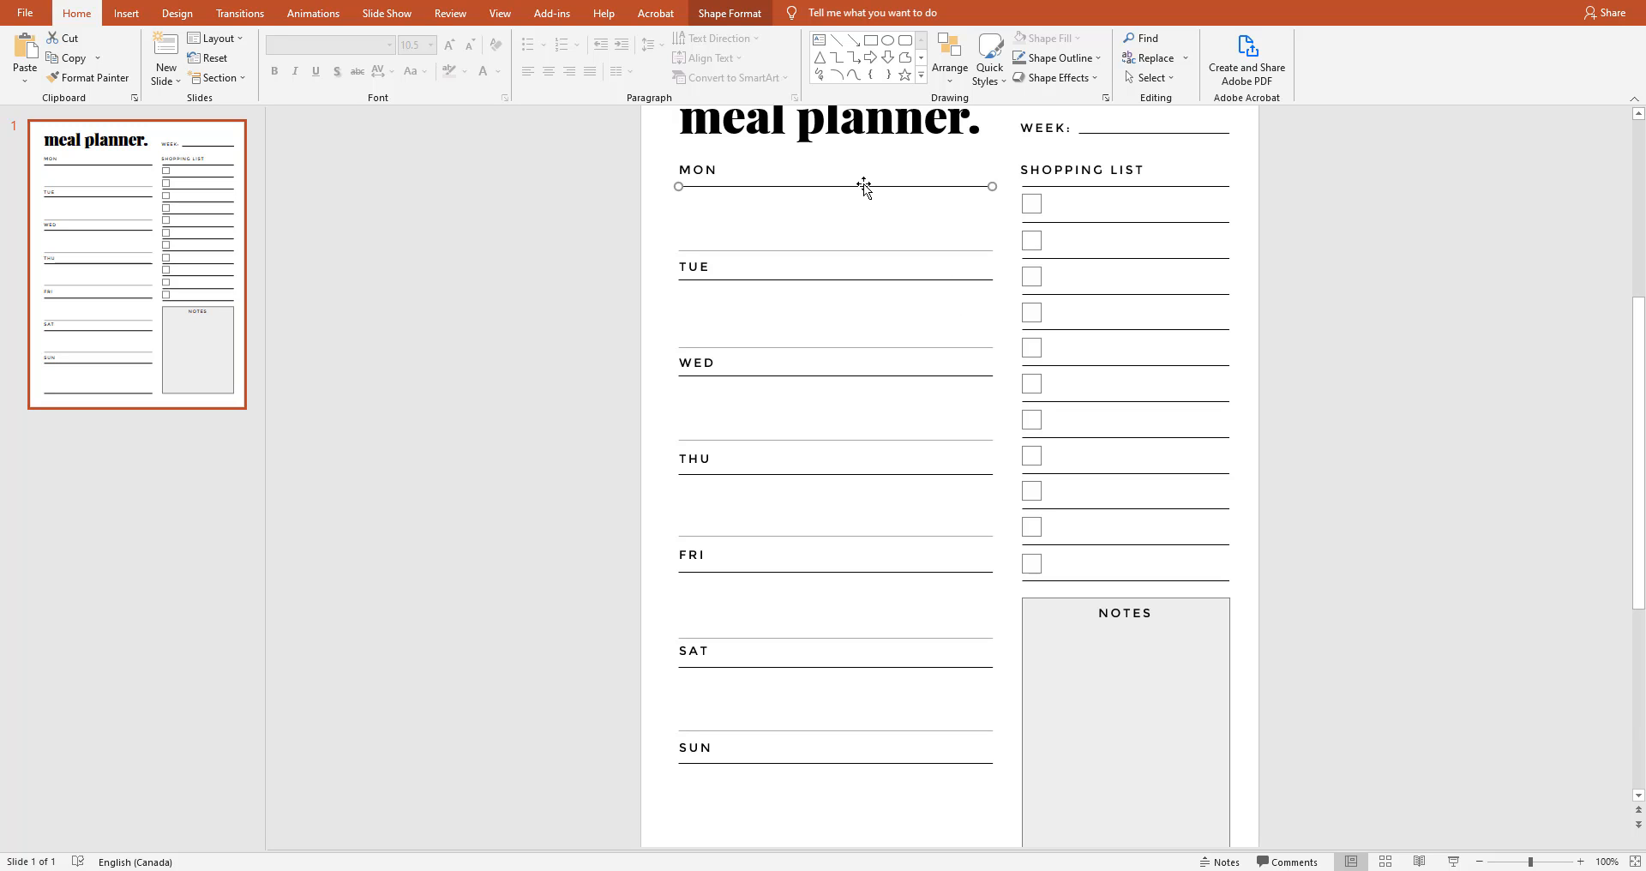
pyautogui.moveTo(863, 186); pyautogui.dragTo(860, 157)
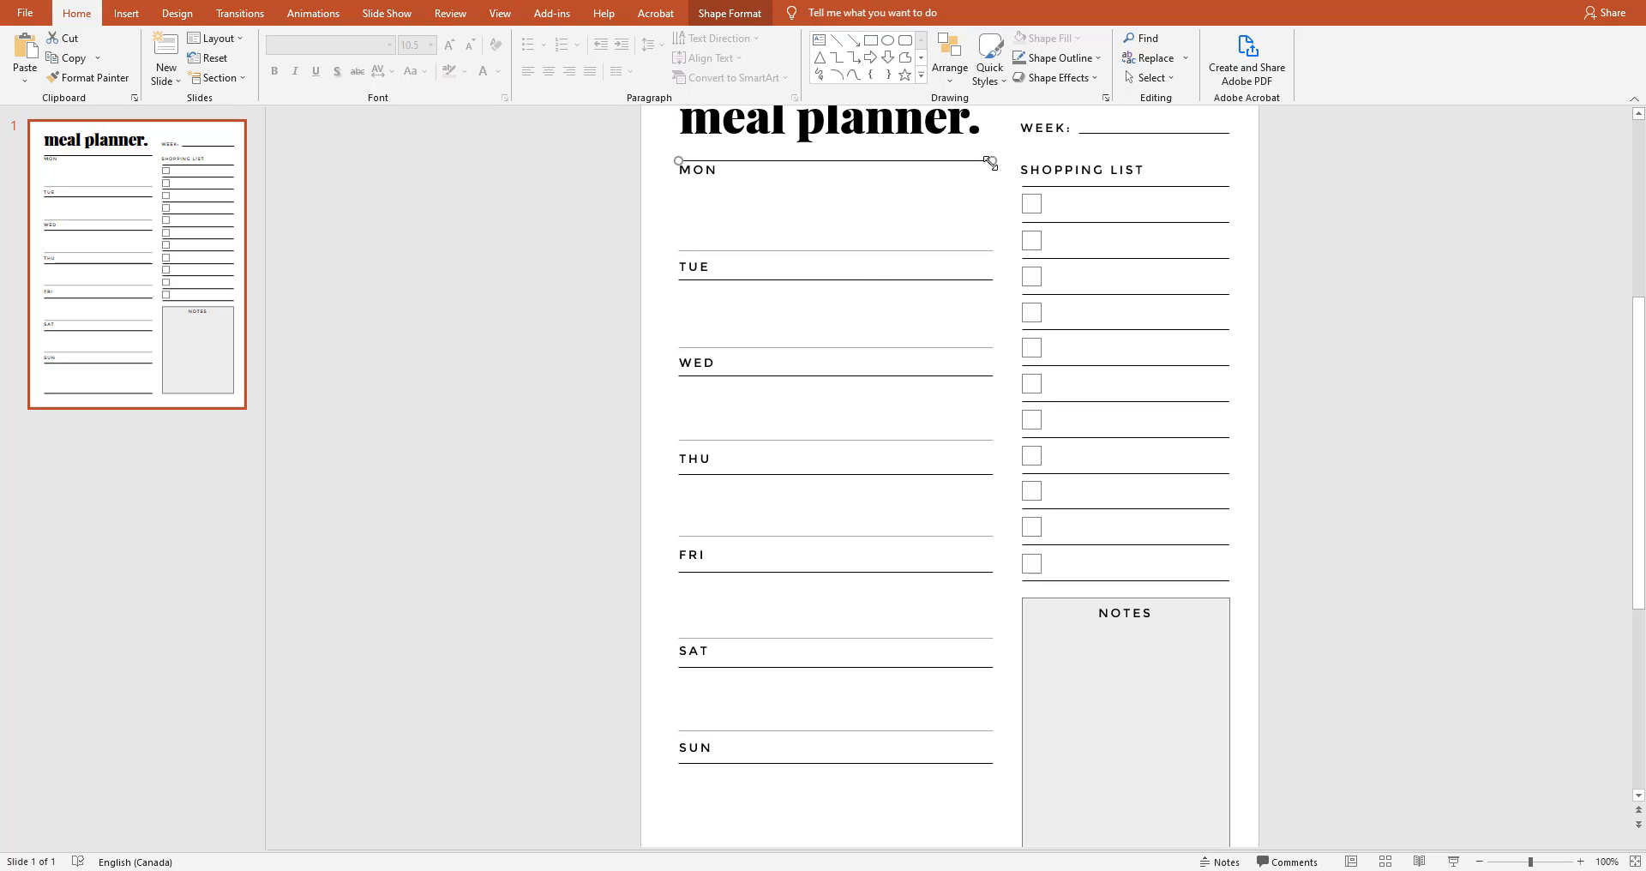
pyautogui.click(873, 280)
pyautogui.press('Delete')
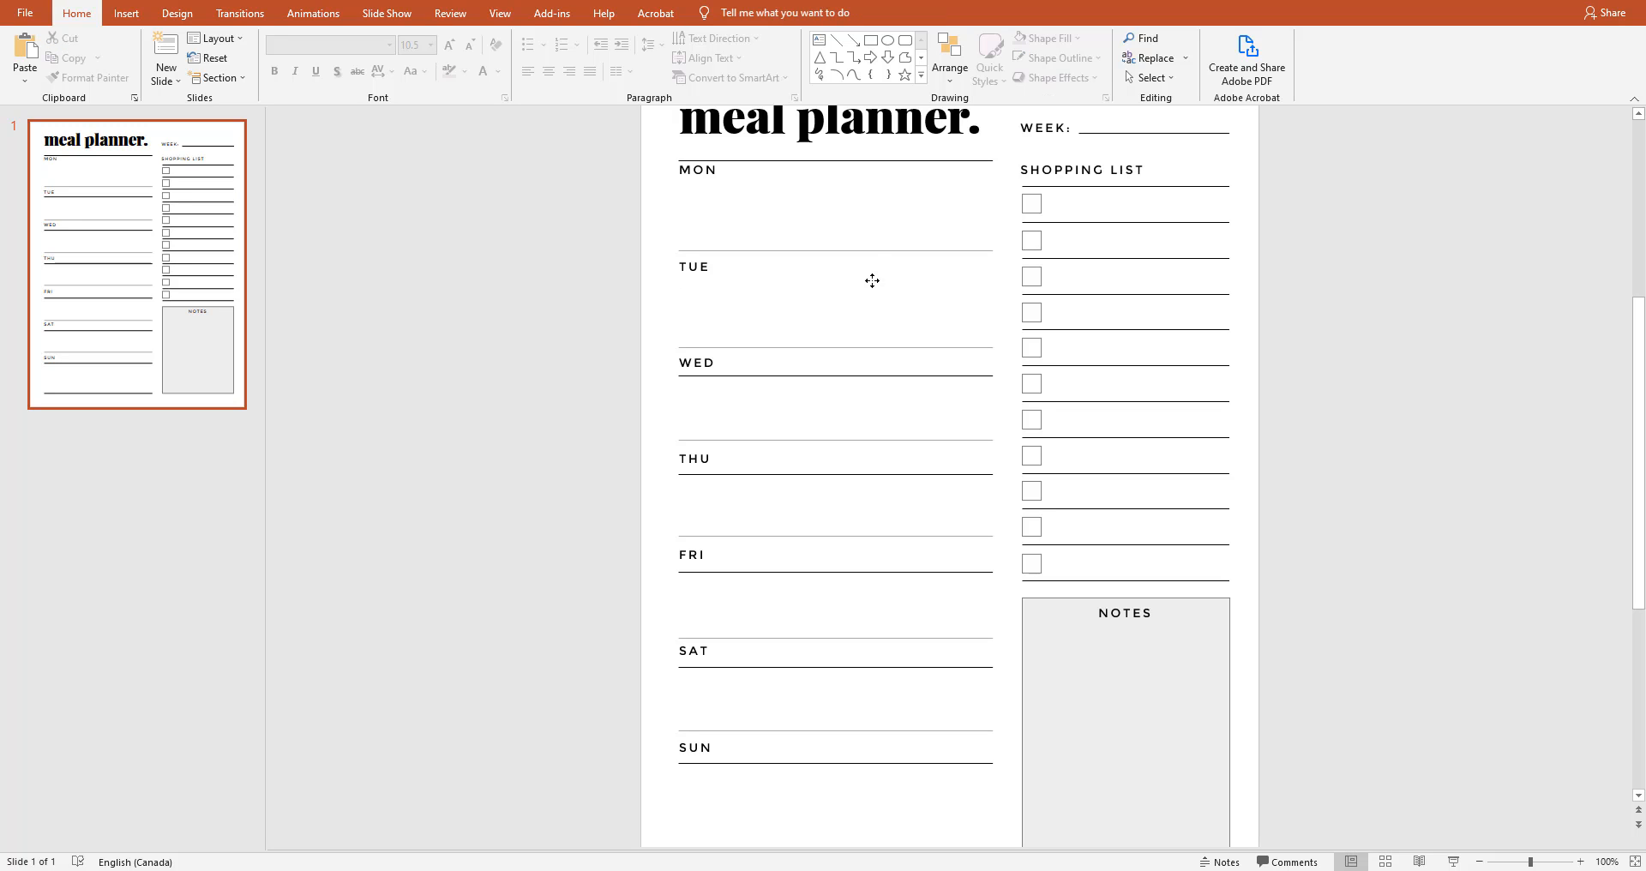
# Delete the black lines directly under the WED, THU, FRI, SAT and SUN labels
pyautogui.click(849, 375)
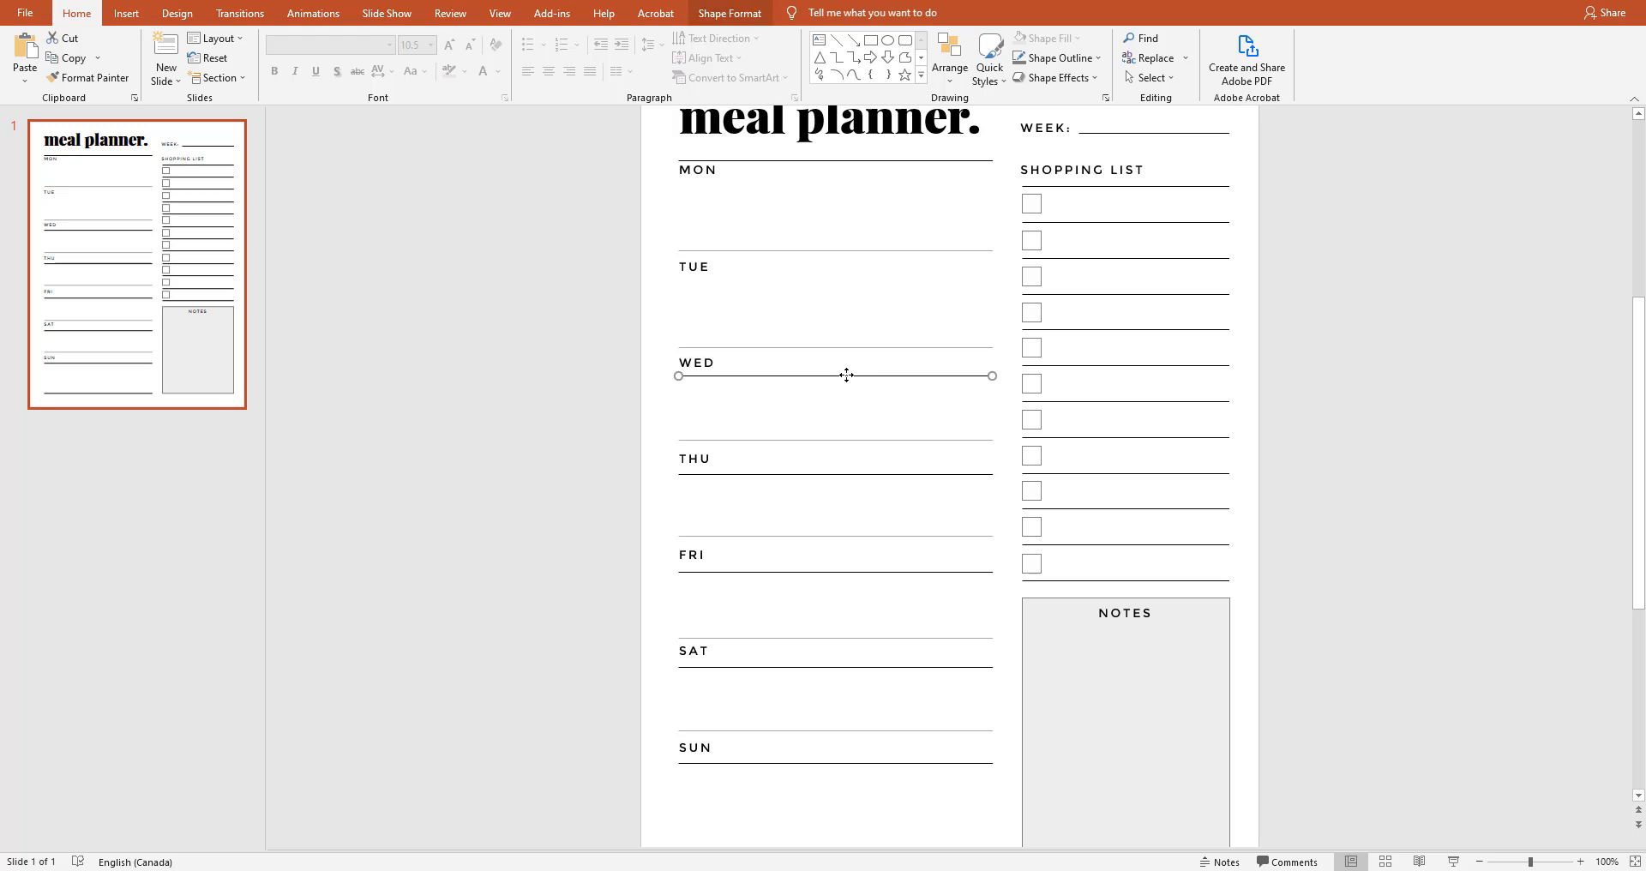
pyautogui.press('Delete')
pyautogui.click(850, 474)
pyautogui.press('Delete')
pyautogui.click(849, 572)
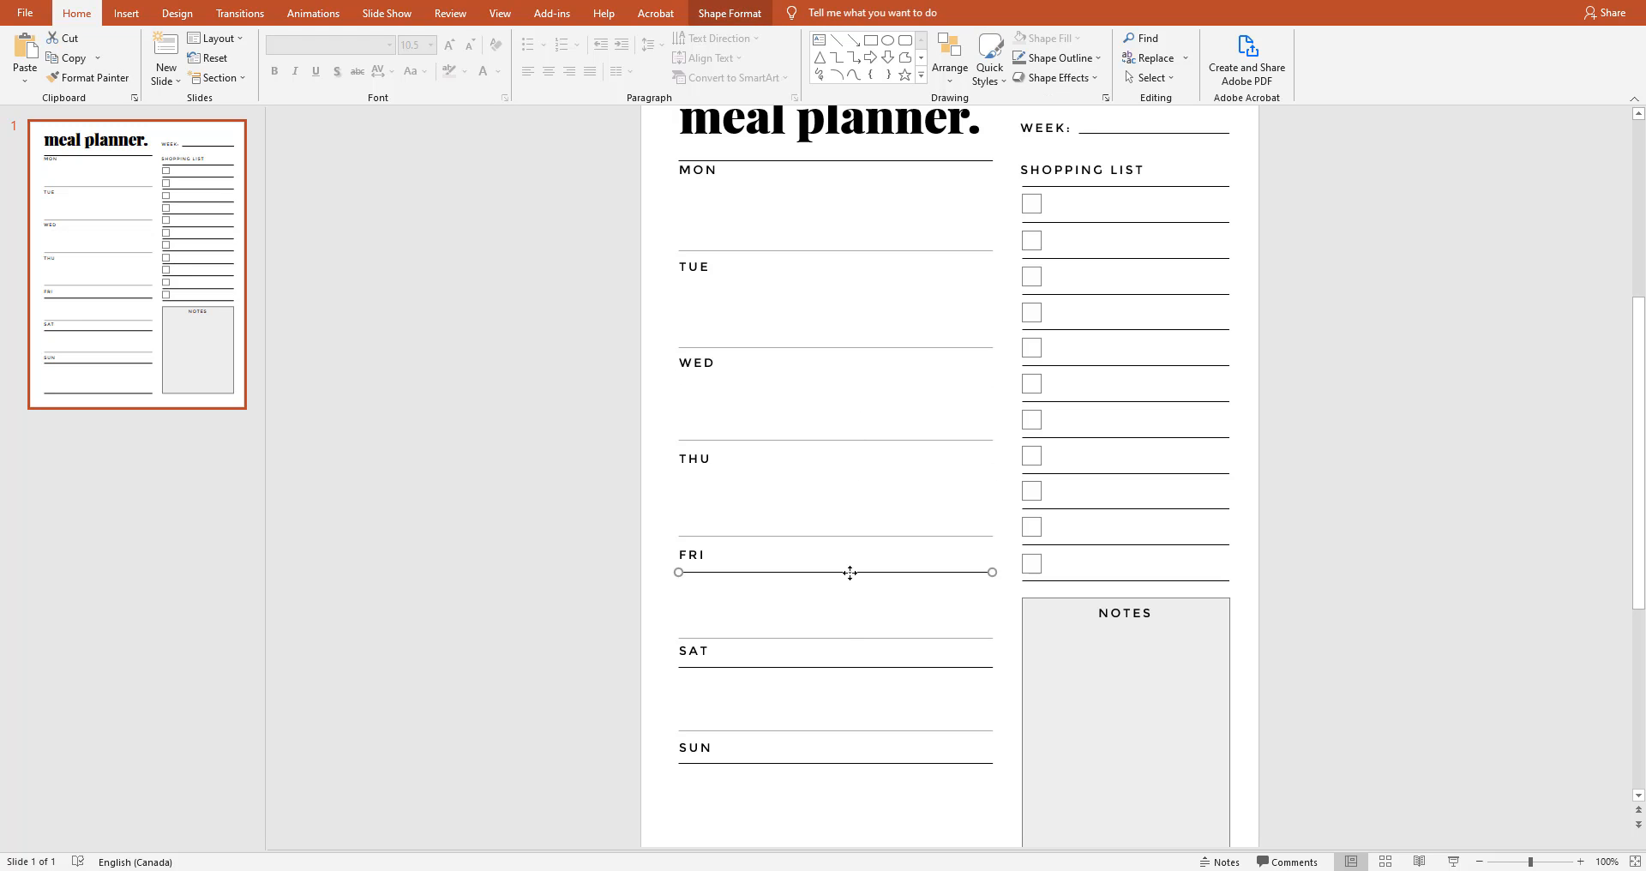
pyautogui.press('Delete')
pyautogui.click(842, 667)
pyautogui.press('Delete')
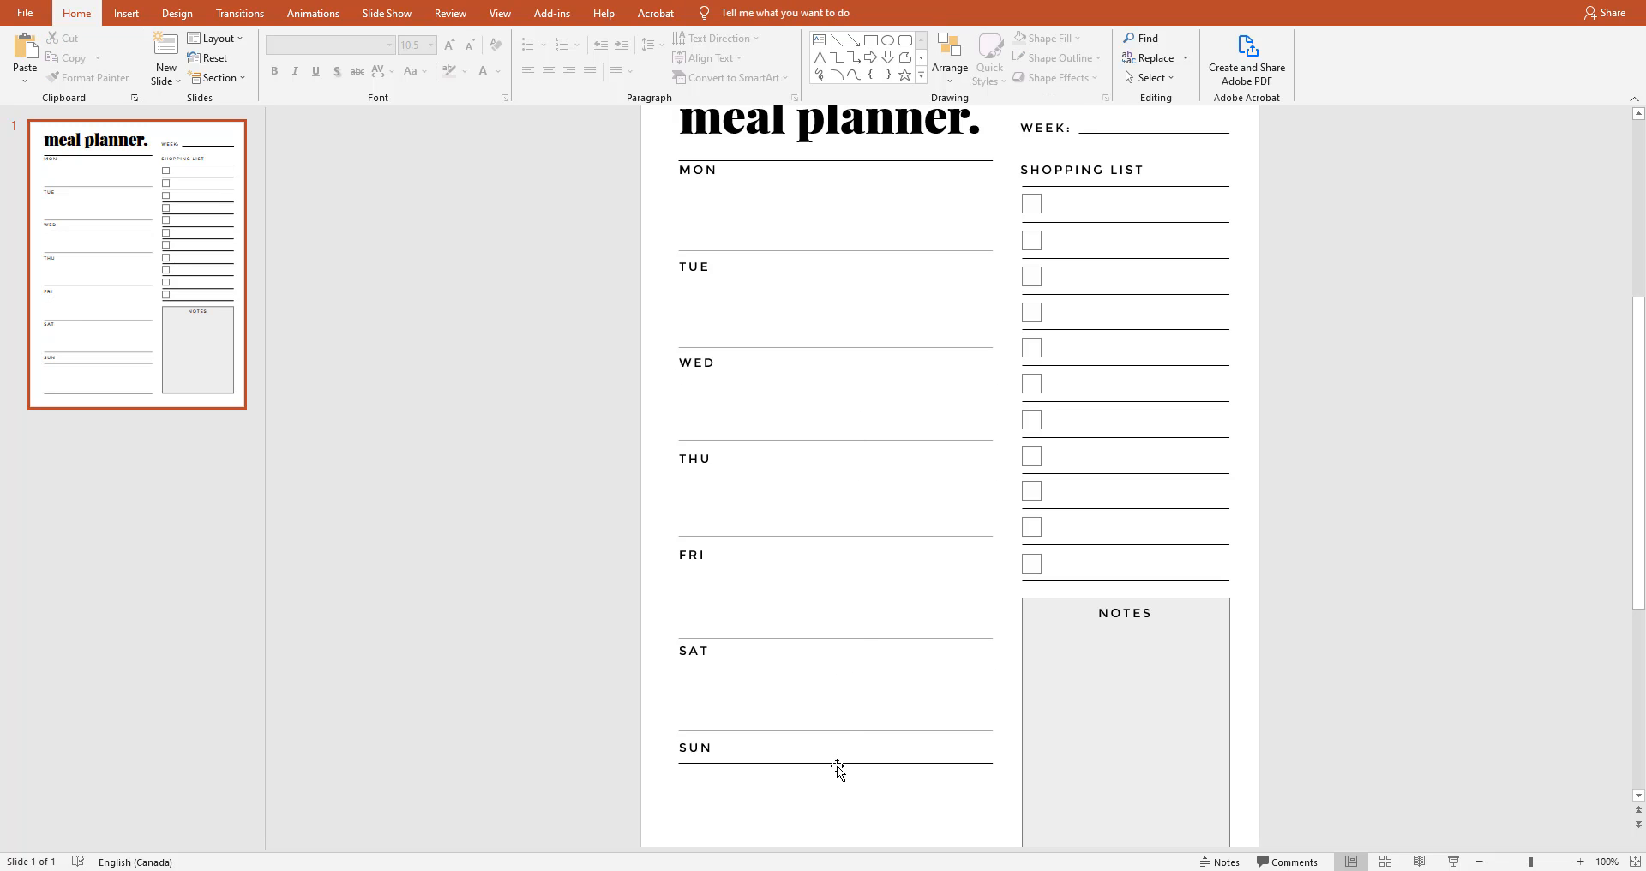
pyautogui.click(838, 763)
pyautogui.press('Delete')
pyautogui.scroll(-2, 837, 766)
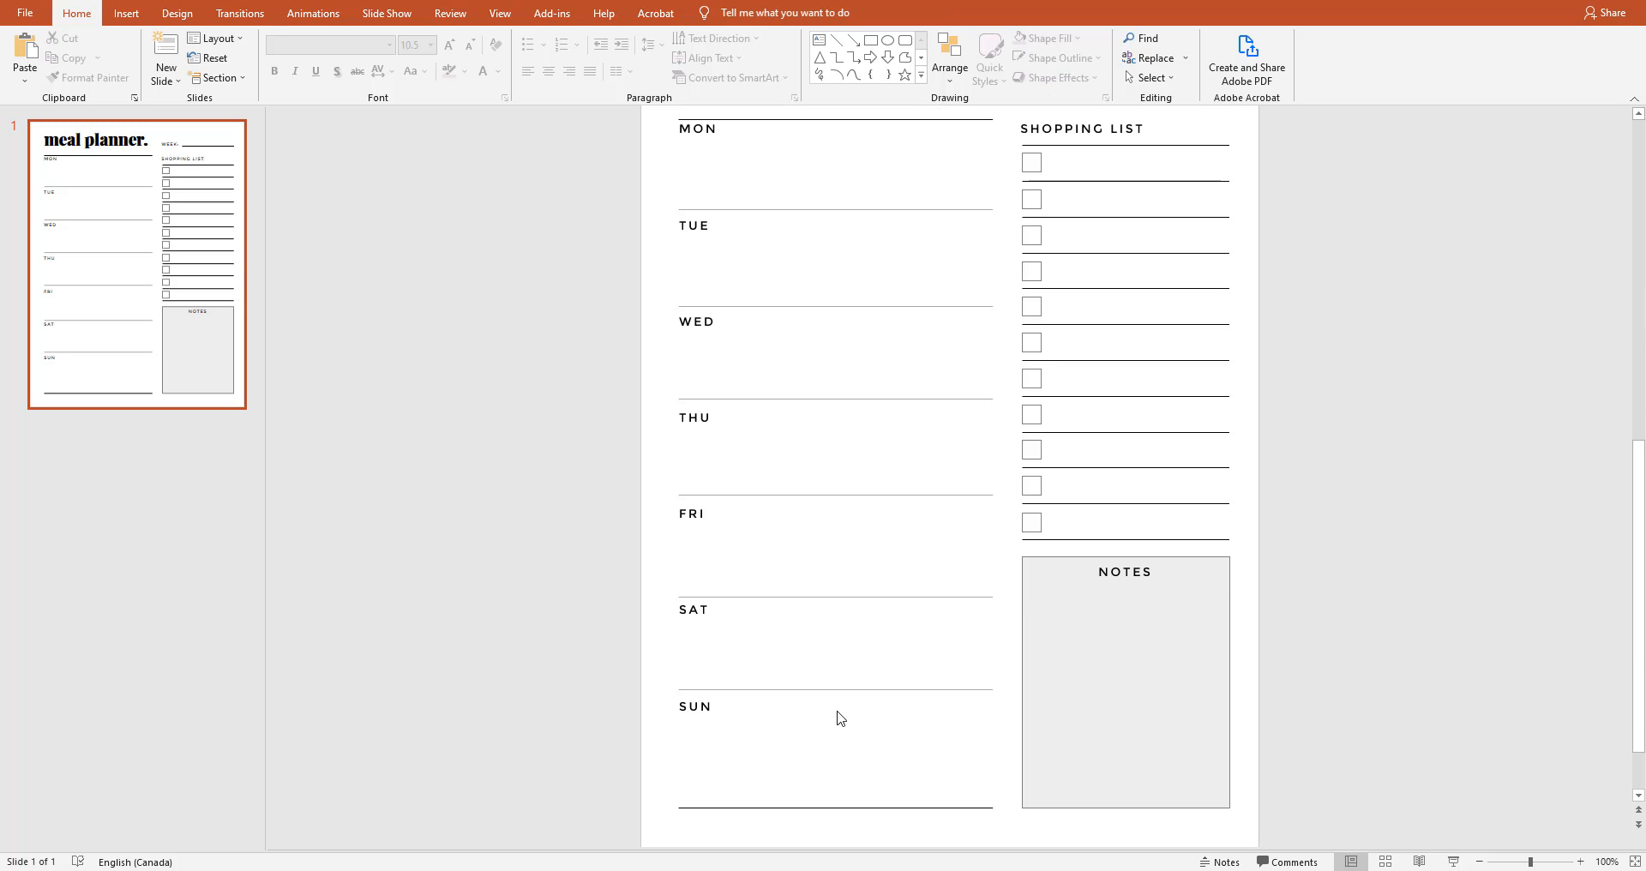
# Copy a shopping list checkbox to just after the MON label and widen it to about 1.56 cm
pyautogui.scroll(2, 892, 634)
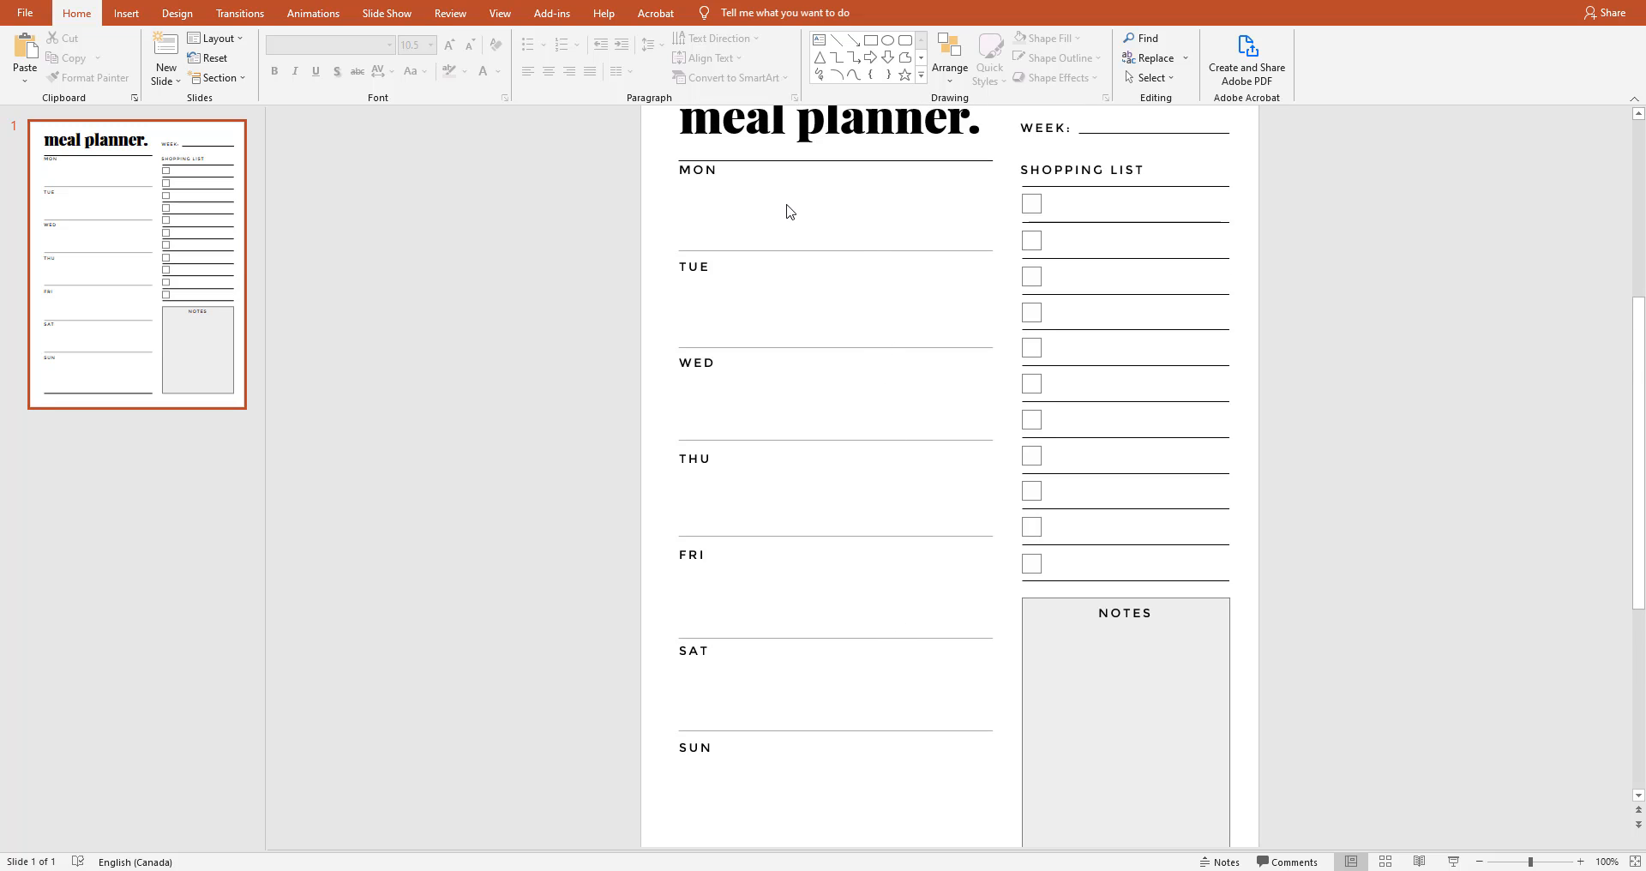
pyautogui.click(1040, 210)
pyautogui.moveTo(1039, 210); pyautogui.dragTo(776, 182)
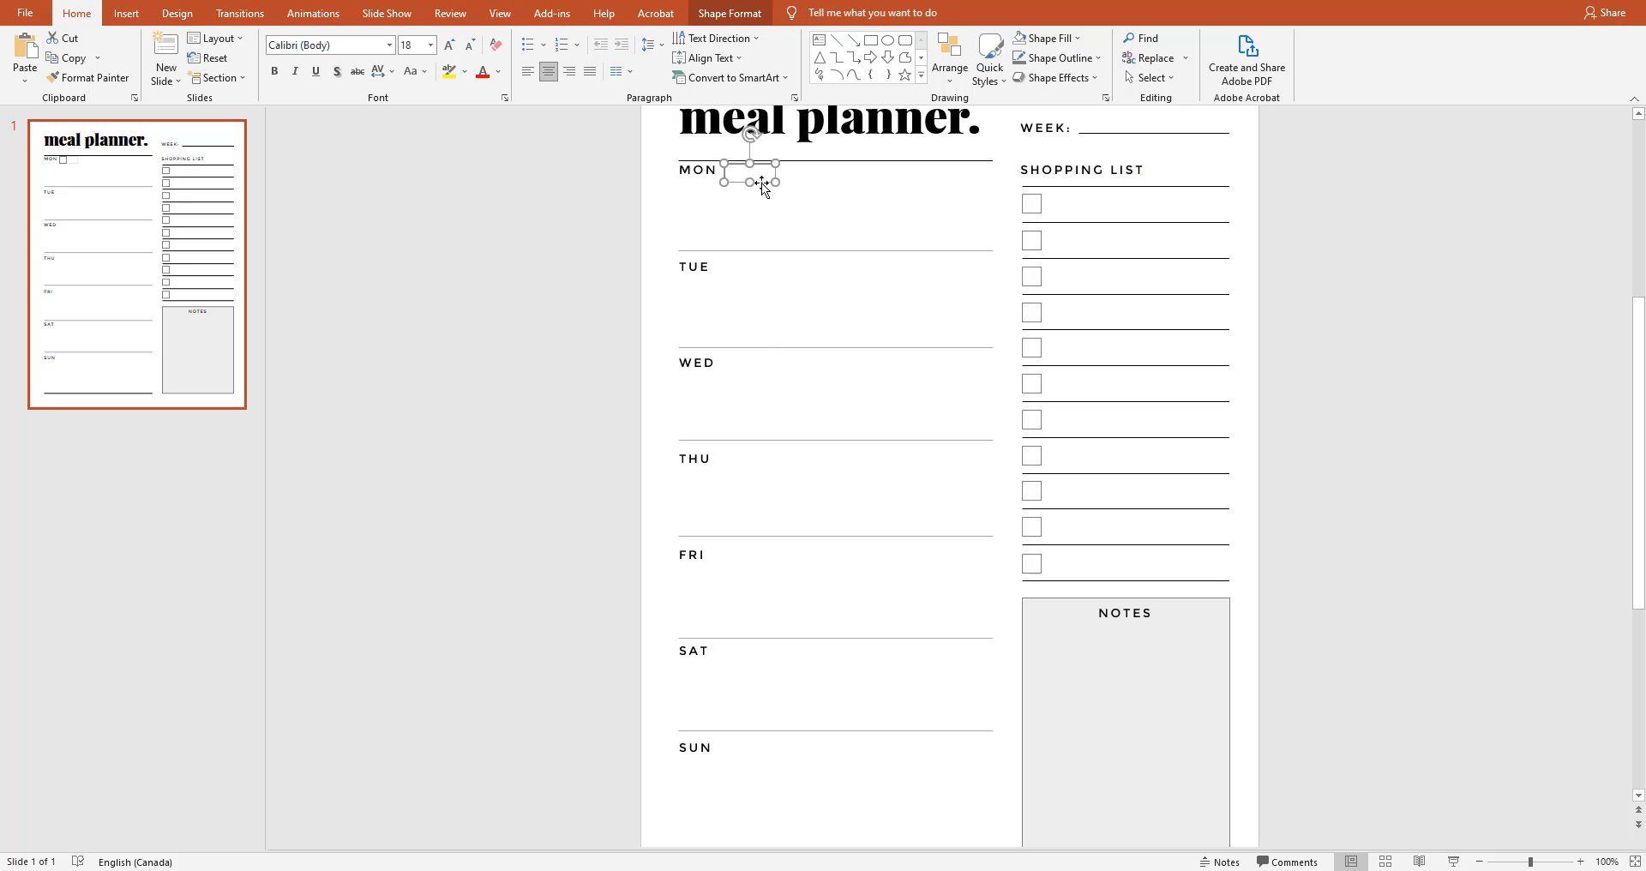
# Give the box beside MON a light grey fill and no outline
pyautogui.click(708, 13)
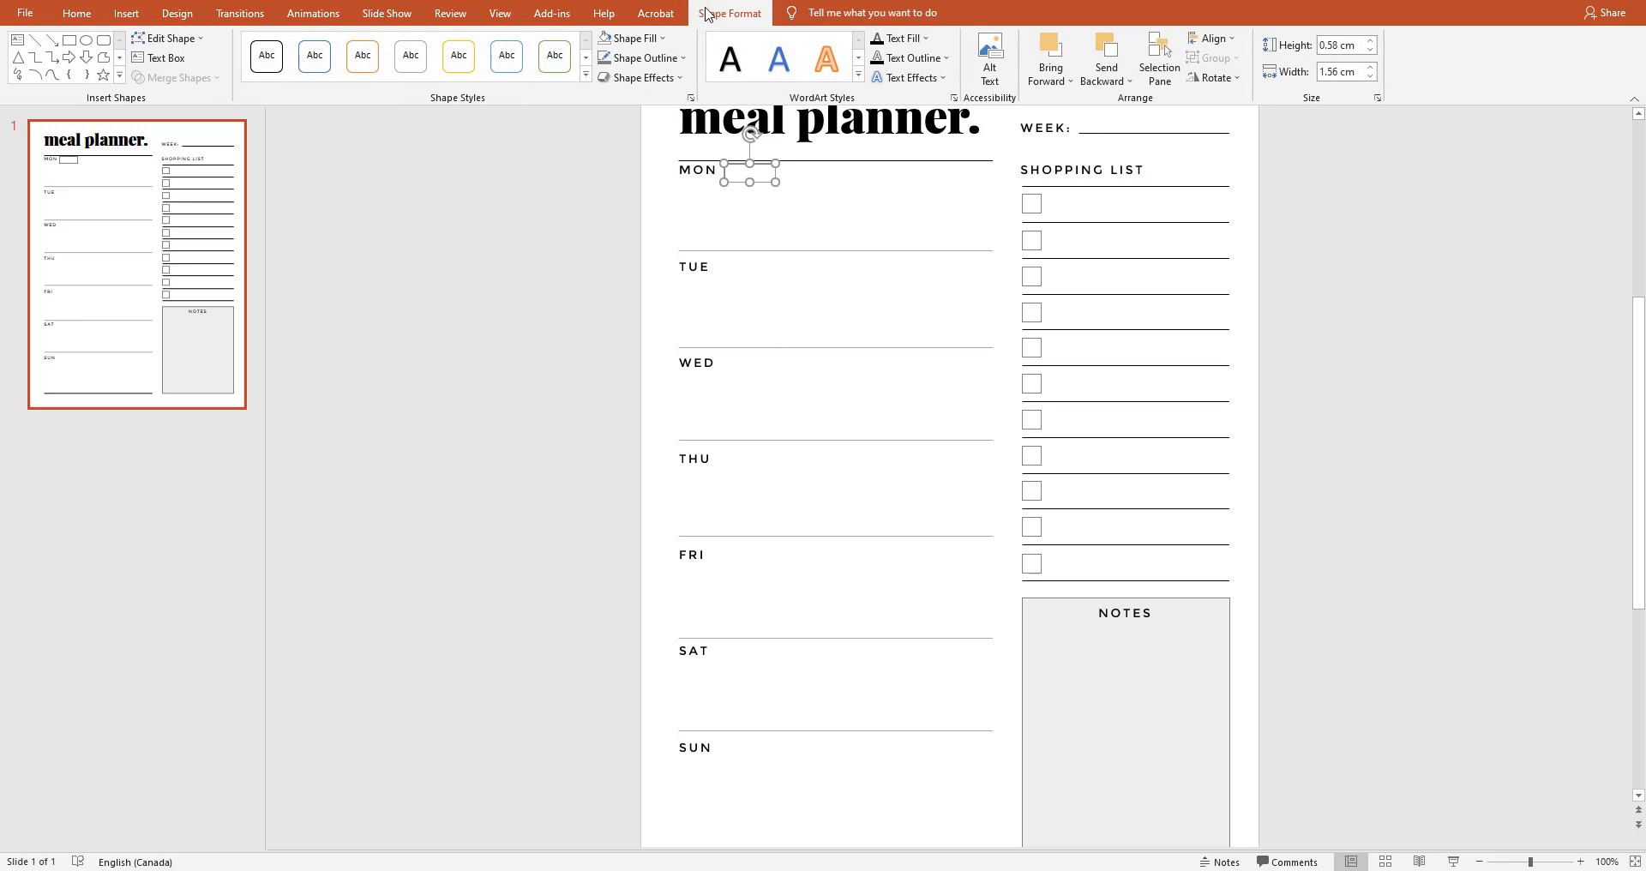
pyautogui.click(645, 39)
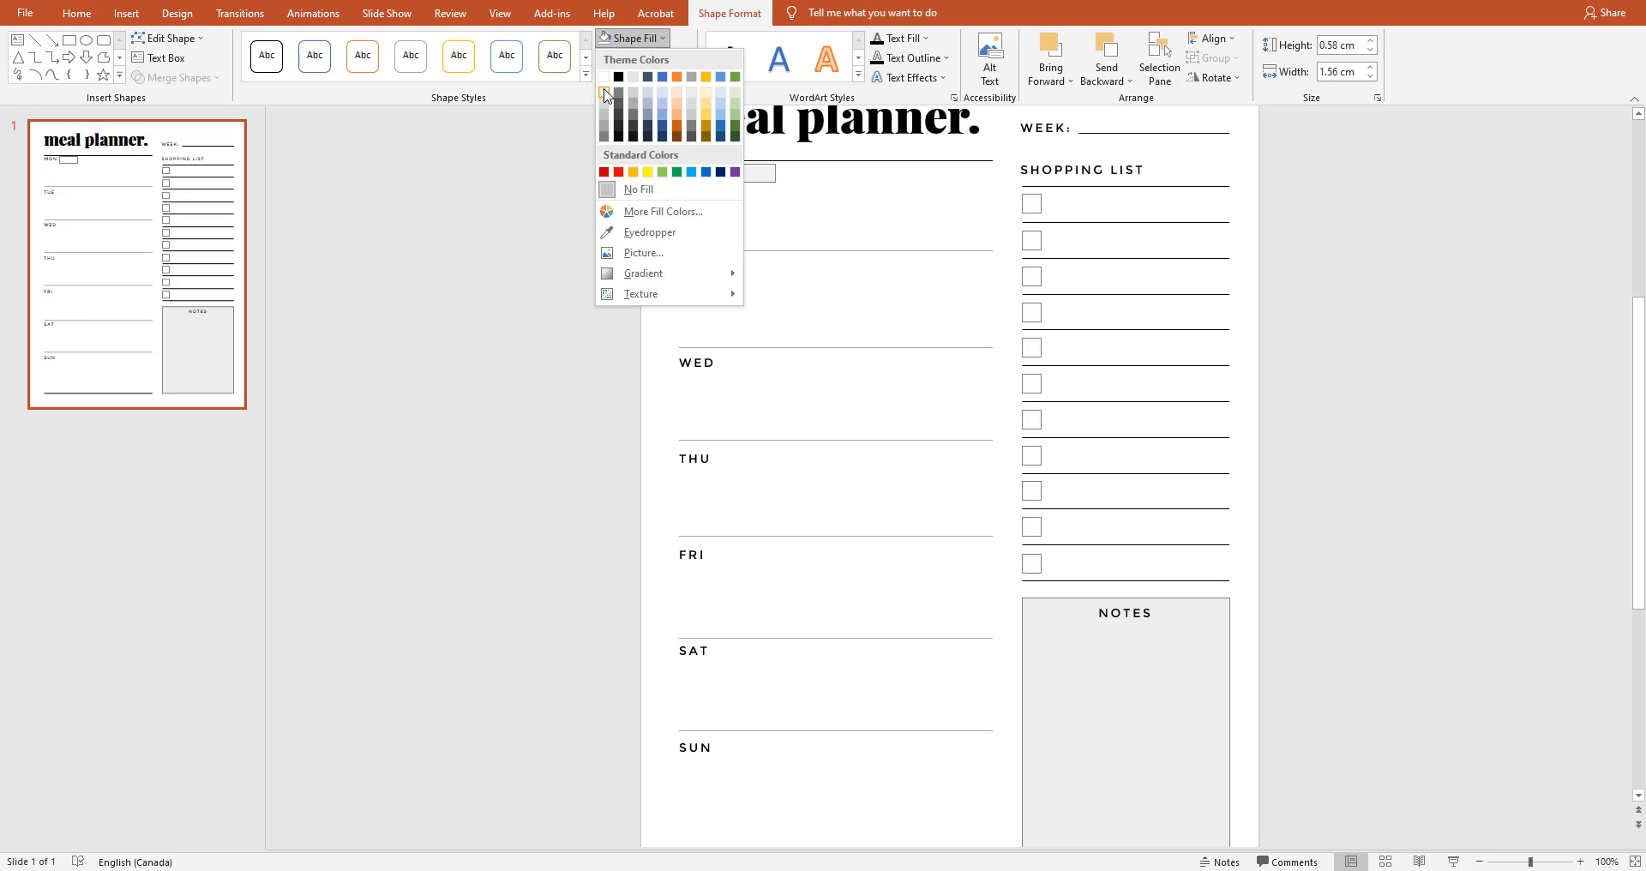
pyautogui.click(618, 89)
pyautogui.click(643, 57)
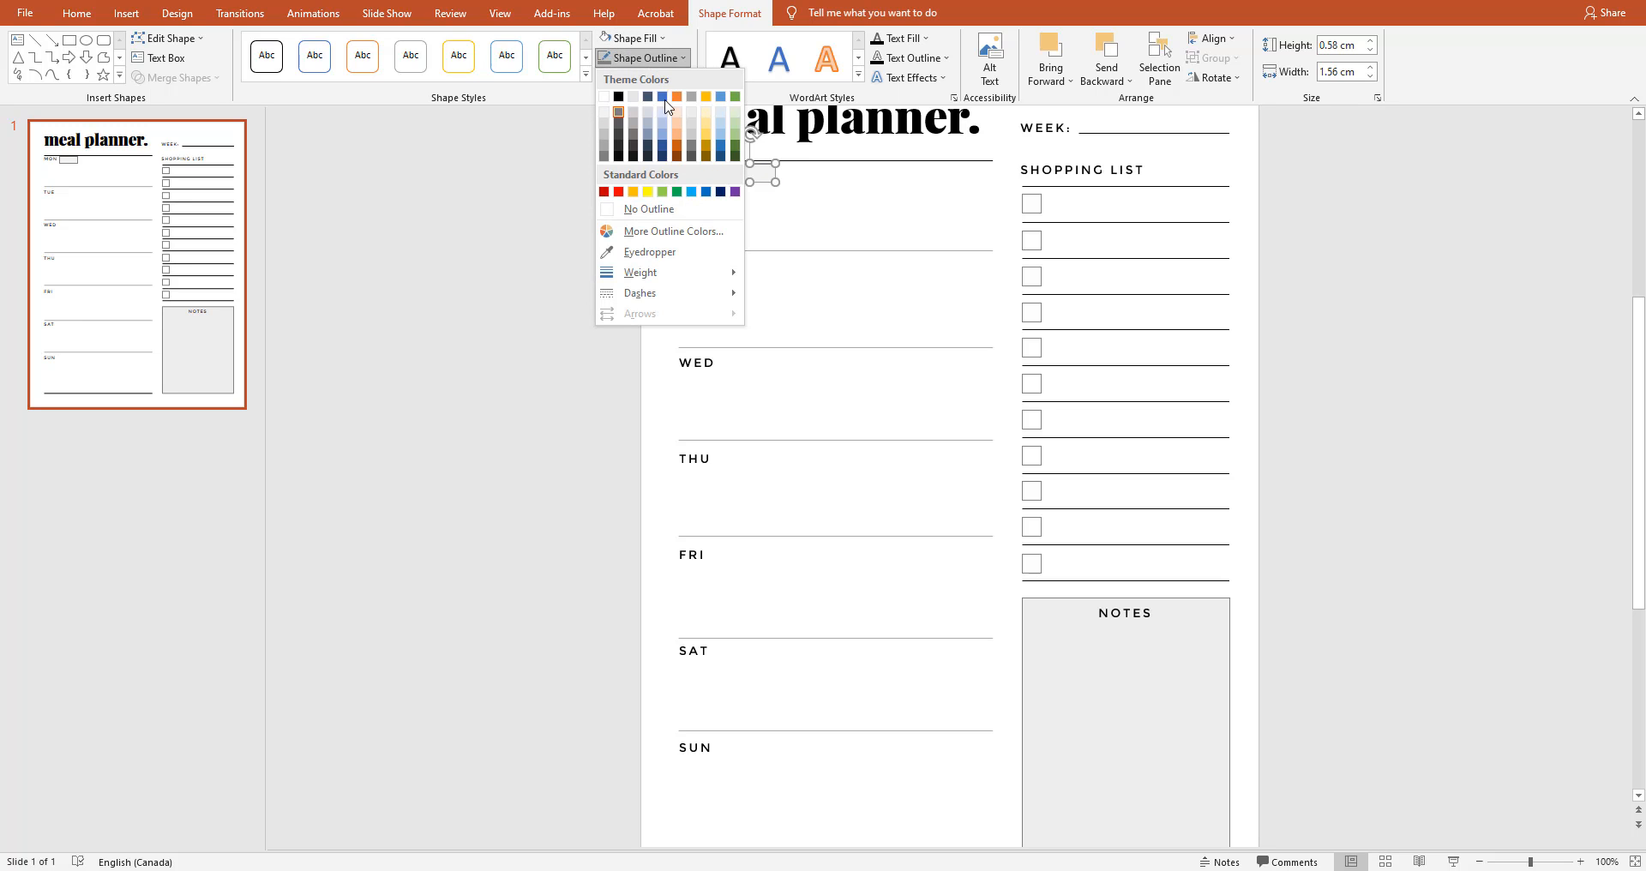
pyautogui.click(653, 208)
pyautogui.click(785, 223)
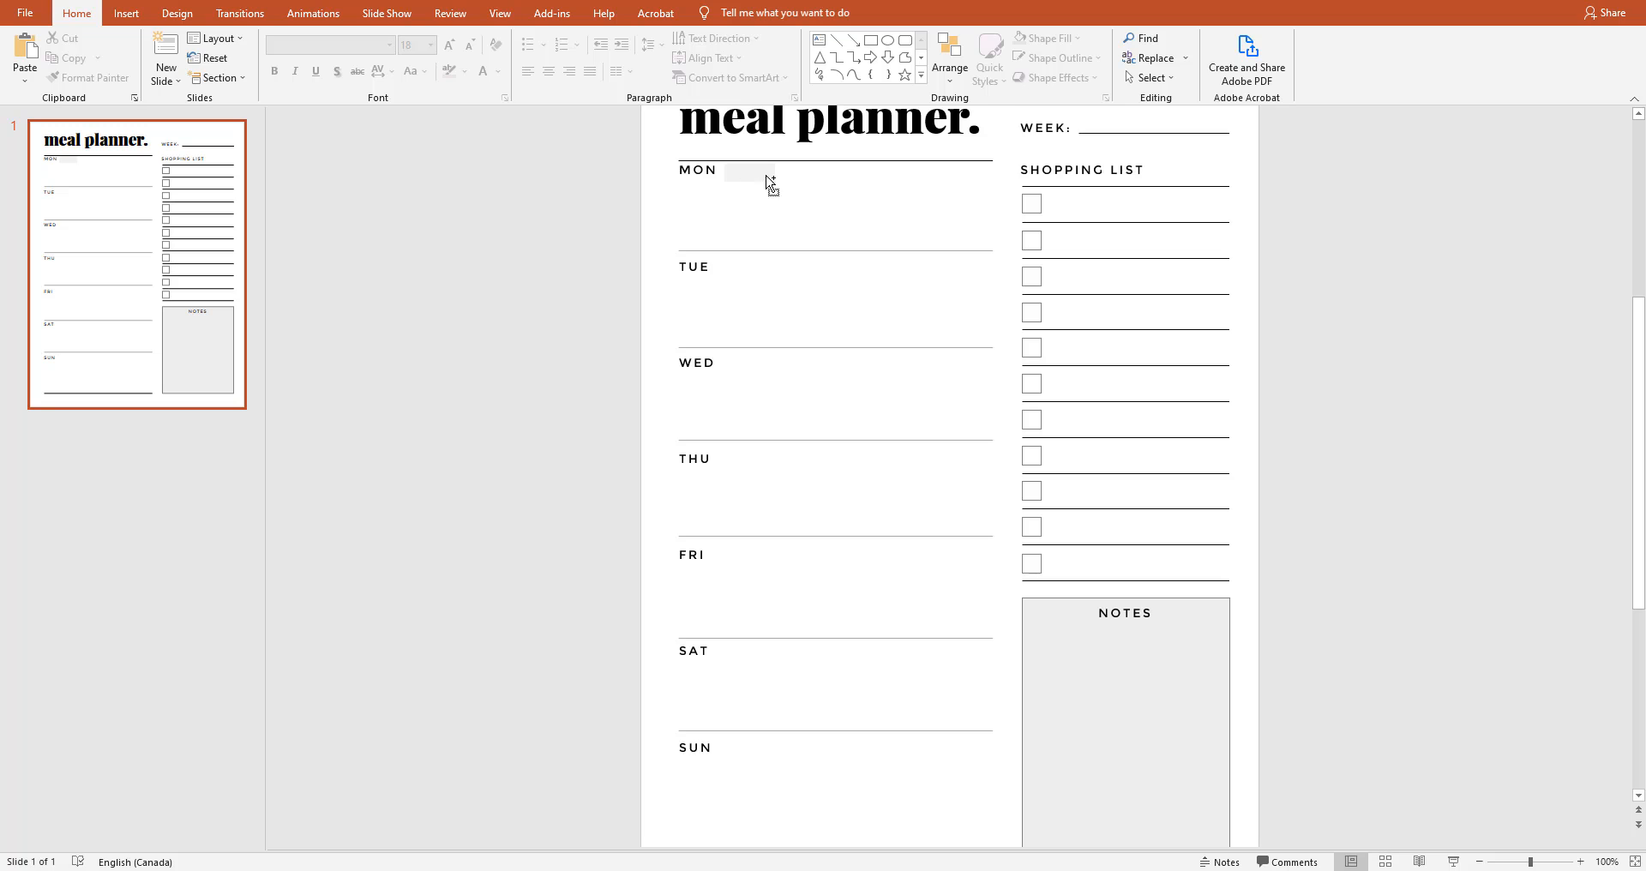
# Move the MON label slightly down to centre it vertically against the grey box beside it
pyautogui.keyDown('ctrl'); pyautogui.scroll(10, 768, 184); pyautogui.keyUp('ctrl')
pyautogui.scroll(5, 609, 268)
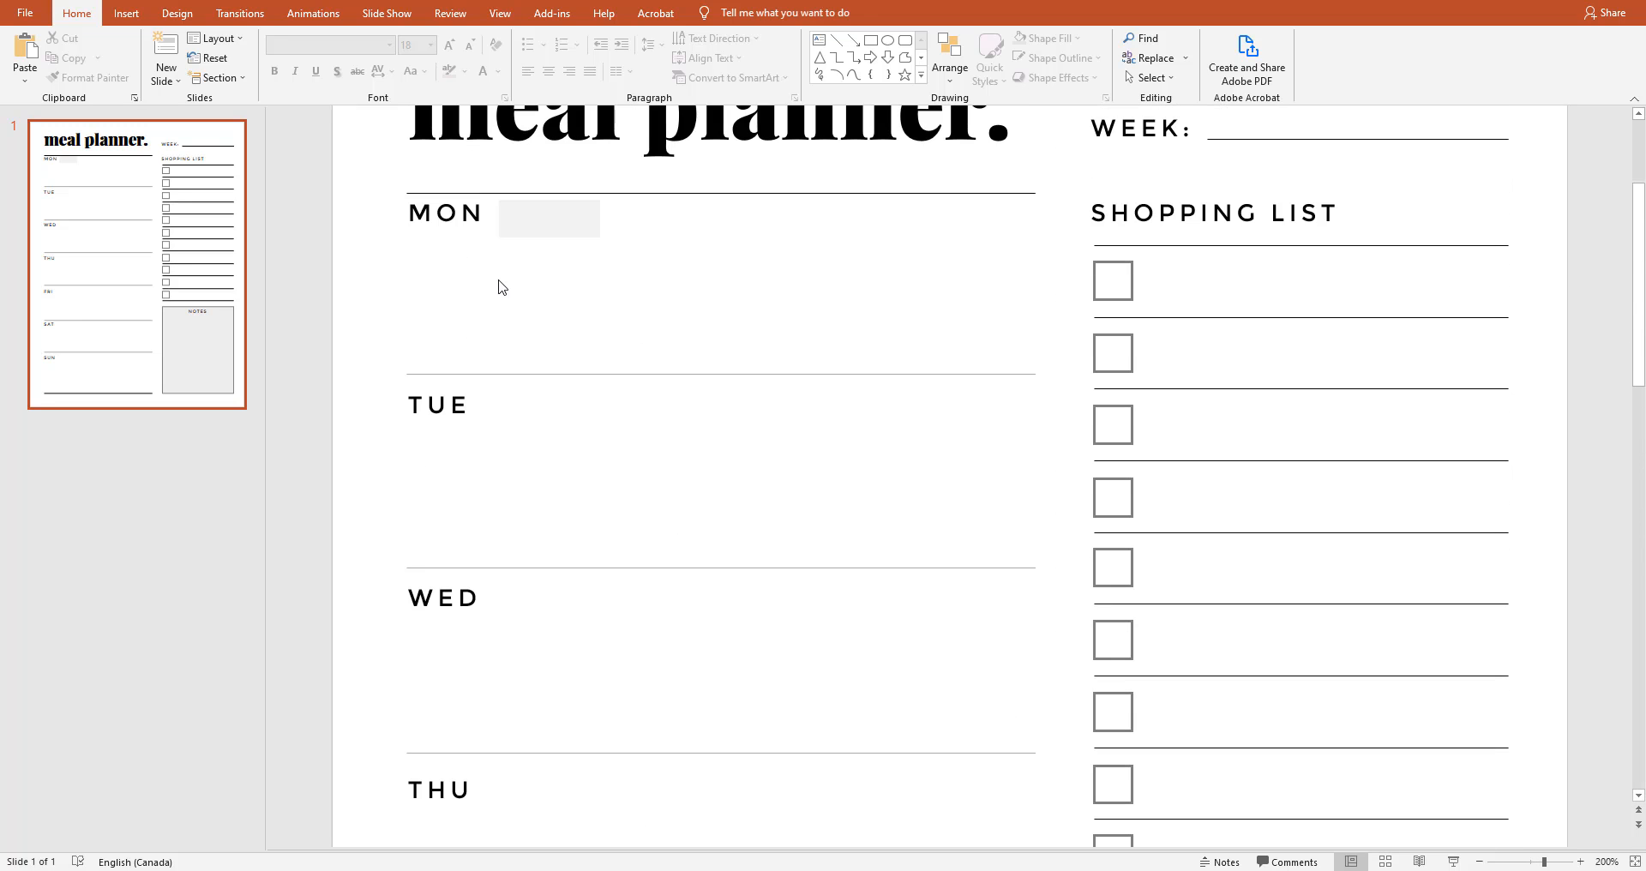
pyautogui.keyDown('ctrl'); pyautogui.scroll(10, 500, 245); pyautogui.keyUp('ctrl')
pyautogui.scroll(1, 503, 240)
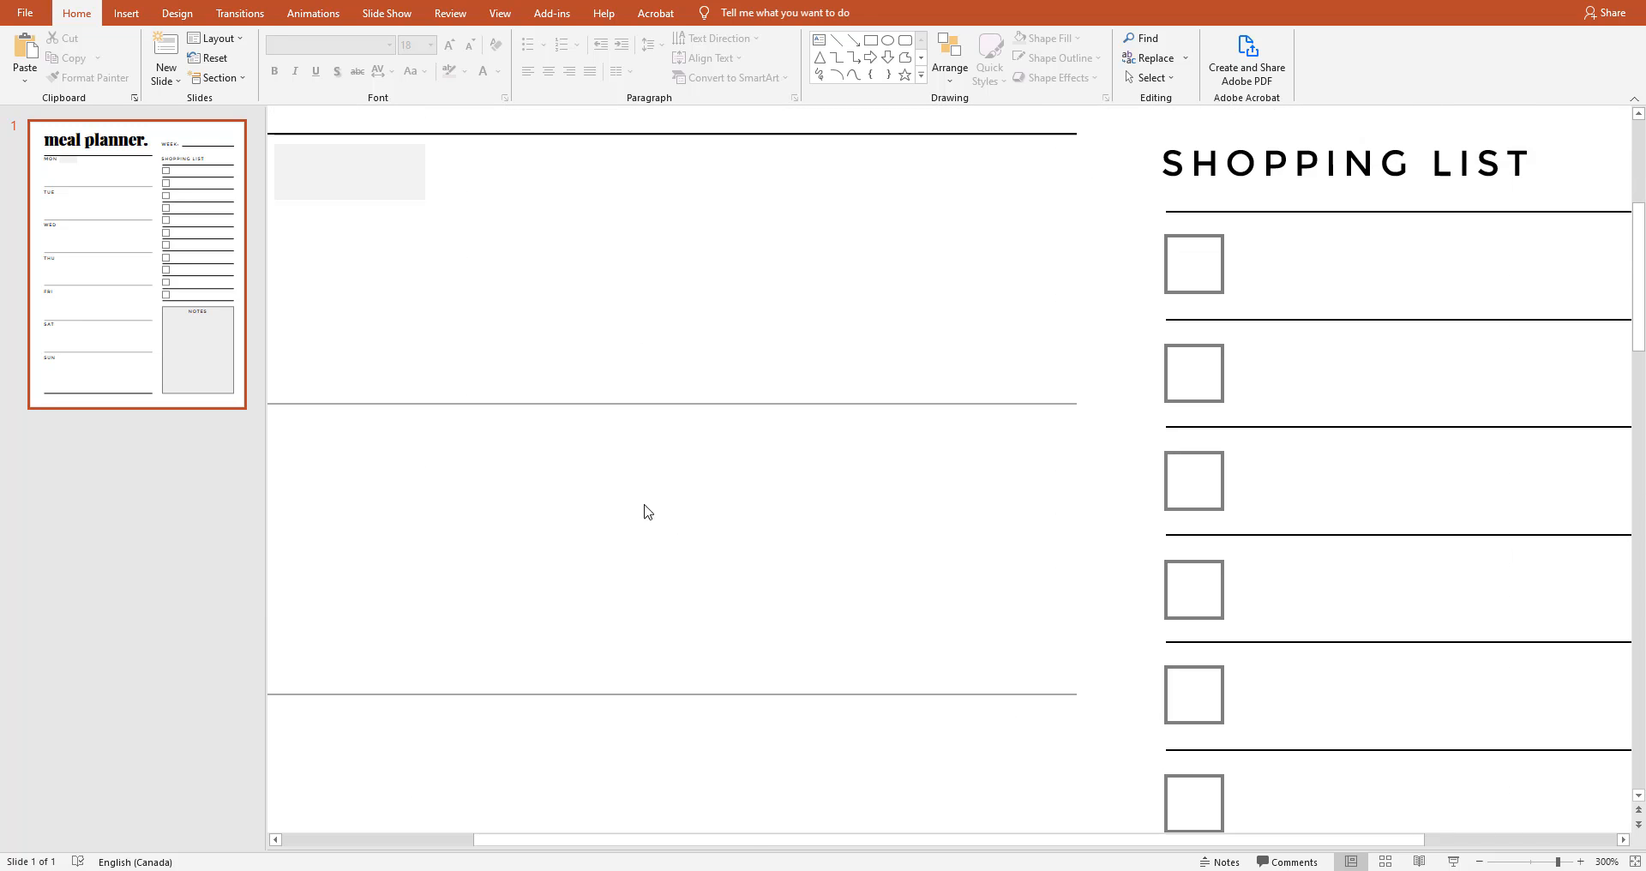
pyautogui.moveTo(734, 847); pyautogui.dragTo(575, 846)
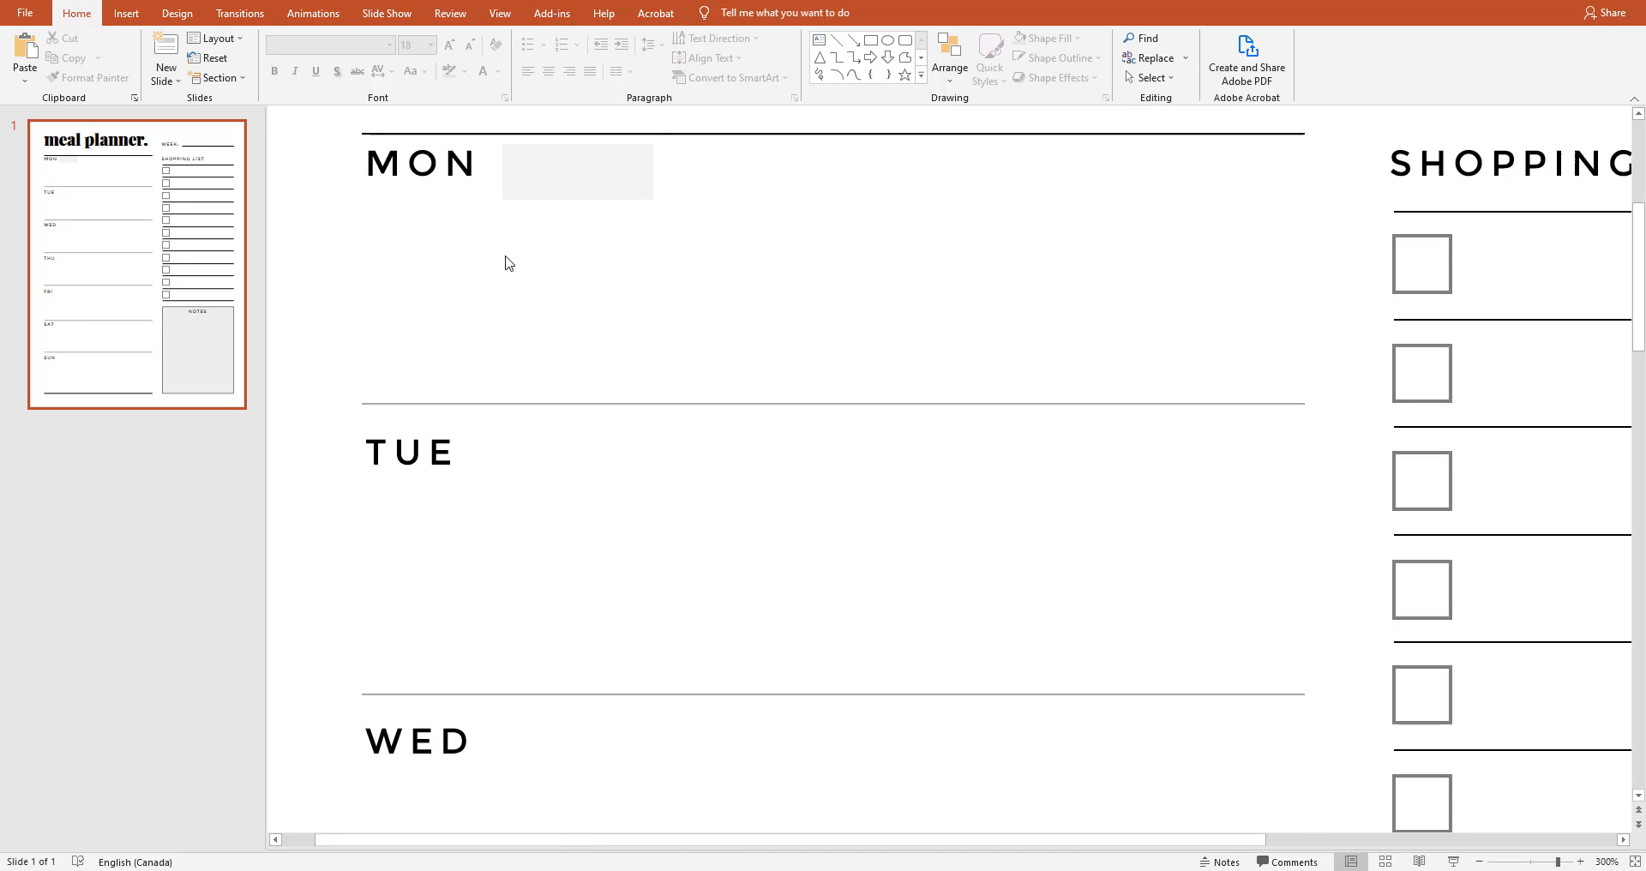
pyautogui.click(458, 174)
pyautogui.moveTo(494, 214); pyautogui.dragTo(492, 191)
pyautogui.moveTo(493, 190); pyautogui.dragTo(496, 198)
pyautogui.click(544, 177)
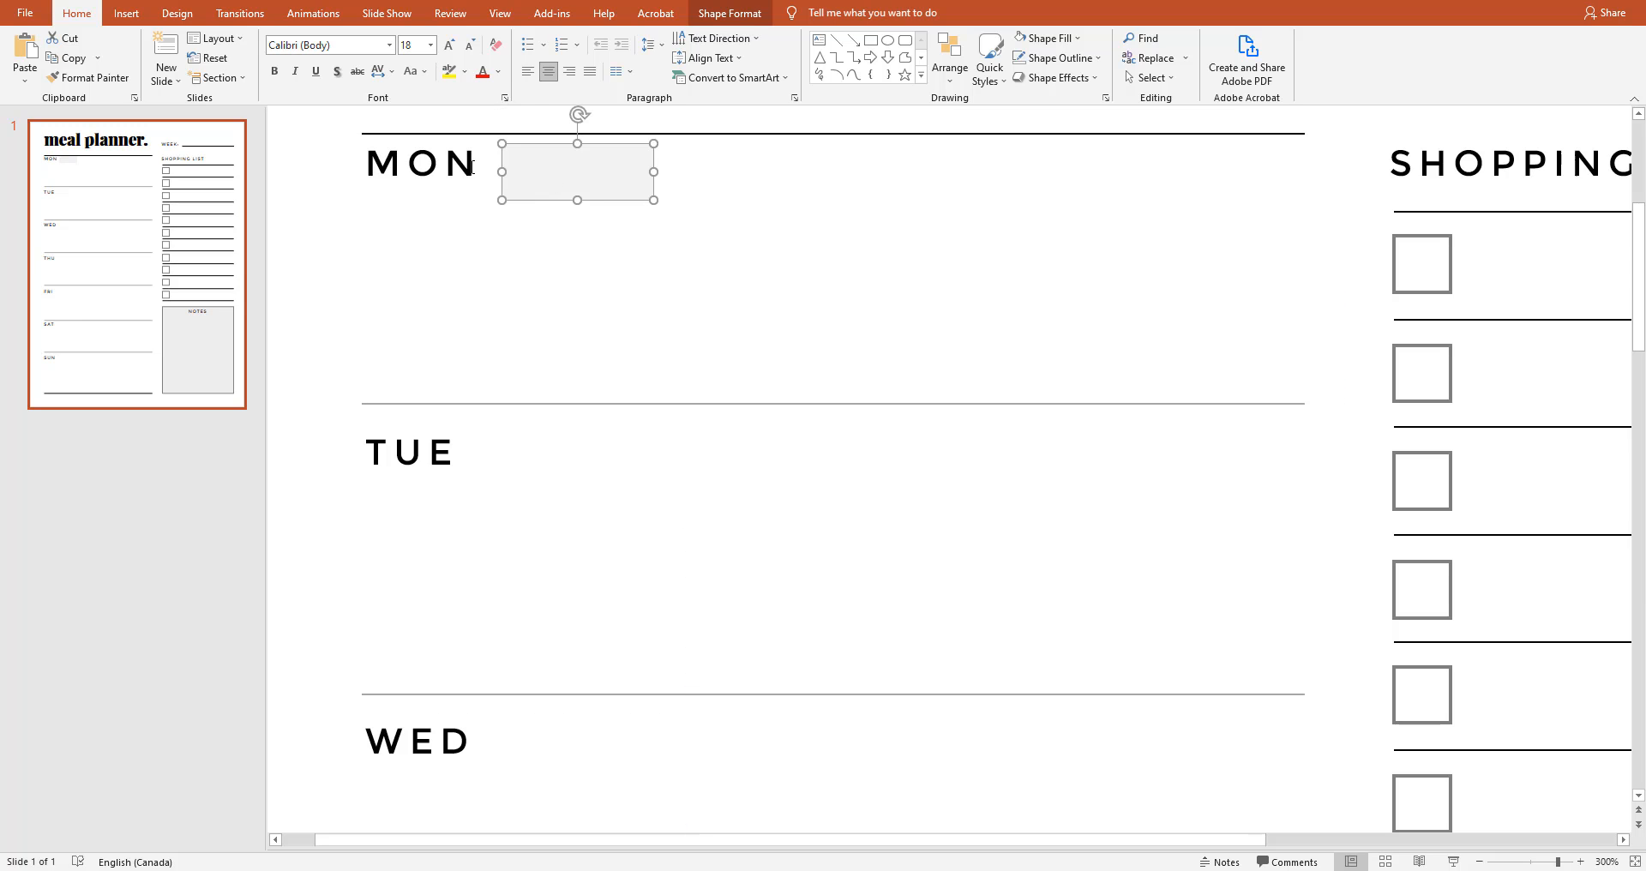
pyautogui.click(457, 180)
pyautogui.moveTo(456, 204); pyautogui.dragTo(455, 206)
# Copy the grey box beside MON to just after the TUE label and select the TUE label
pyautogui.moveTo(588, 190); pyautogui.dragTo(581, 464)
pyautogui.click(427, 452)
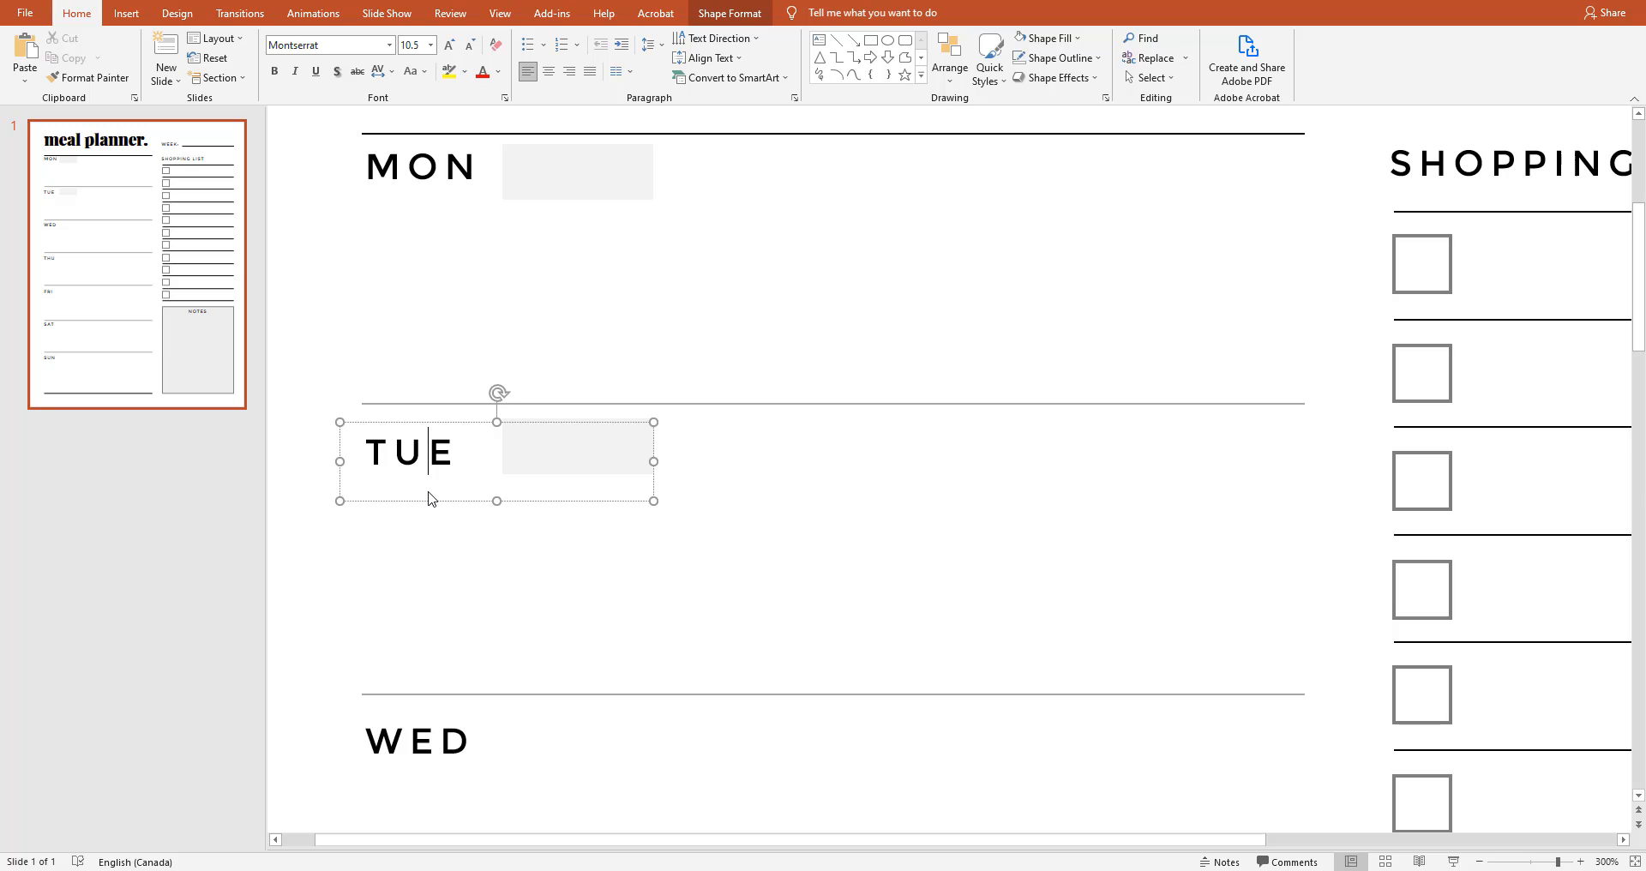